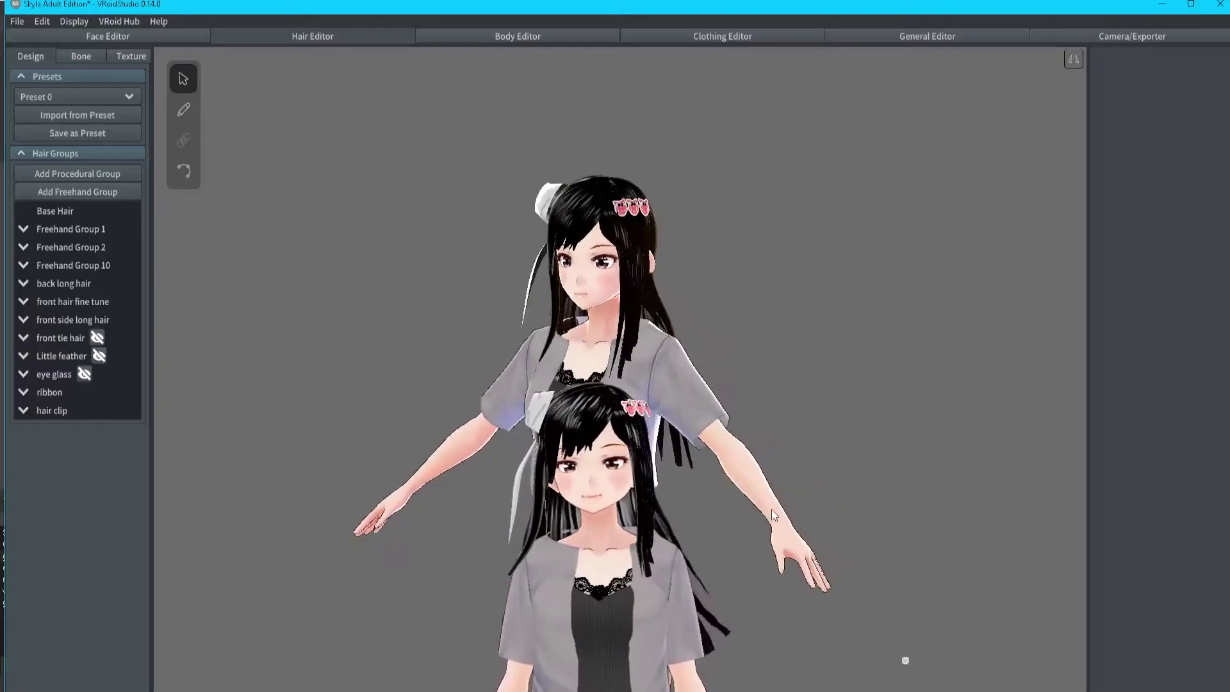
- Examine the character's head, hair and existing hair accessories in the Hair Editor
right_drag(772, 510, 916, 472)
scroll(790, 529, up, 4)
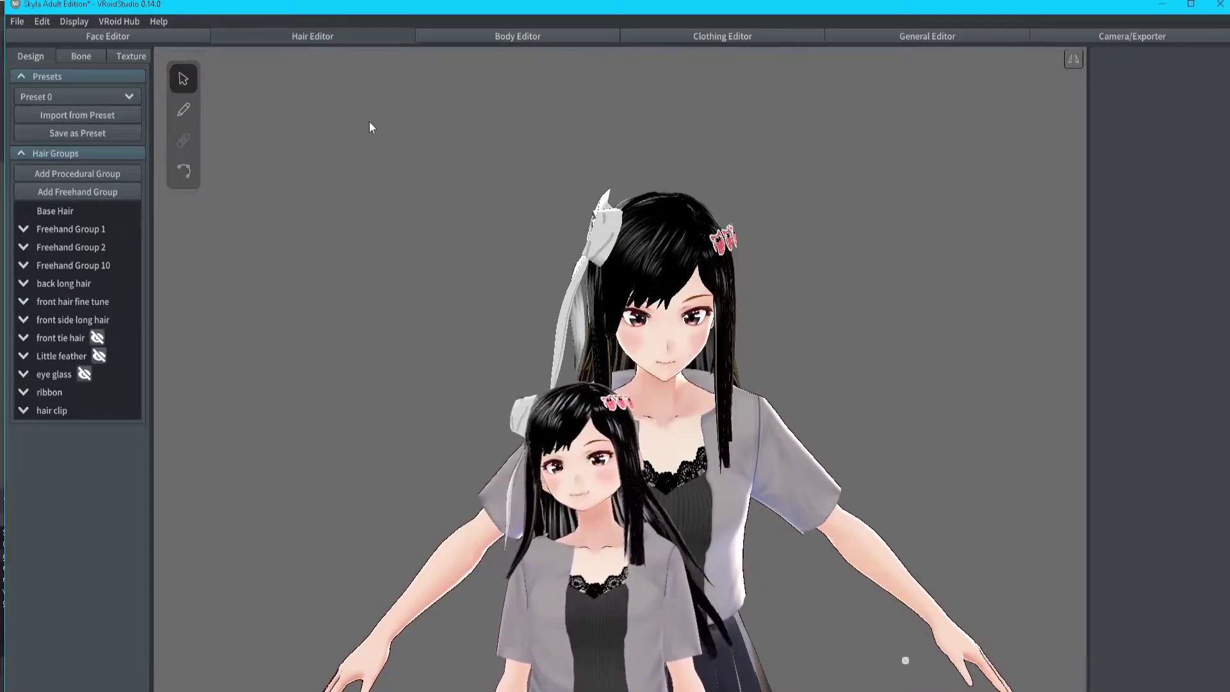
click(198, 36)
click(331, 37)
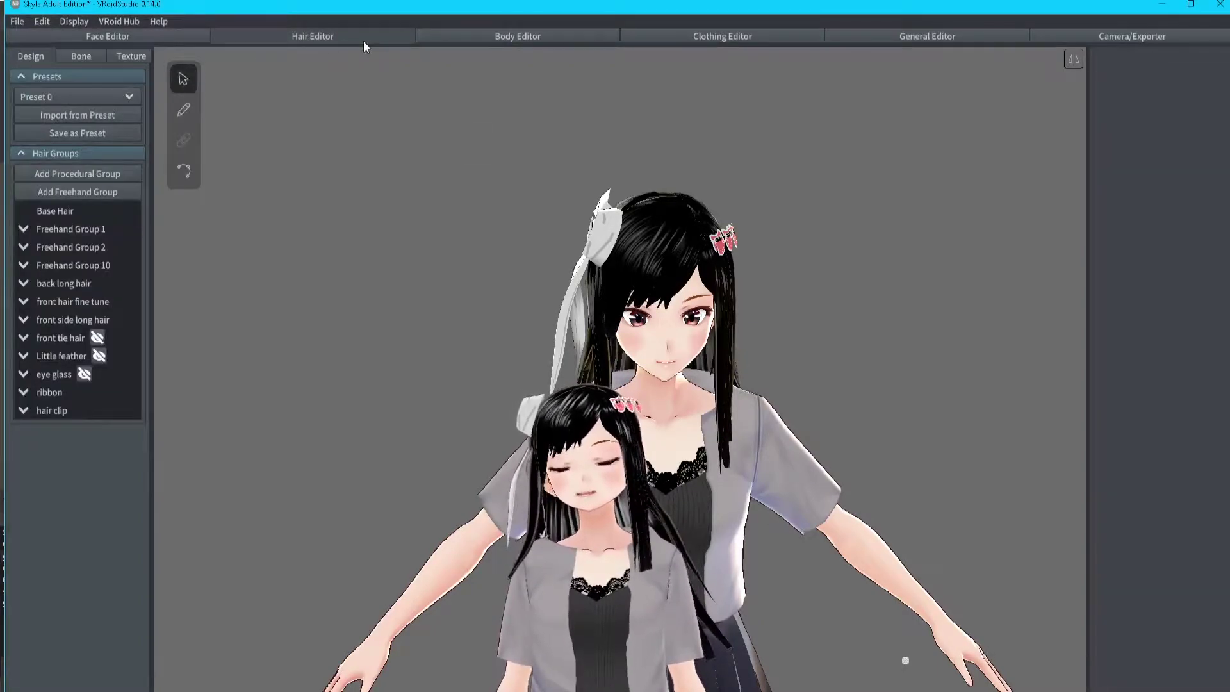
scroll(734, 351, up, 5)
right_drag(808, 353, 809, 345)
middle_drag(810, 344, 803, 362)
right_drag(802, 362, 790, 361)
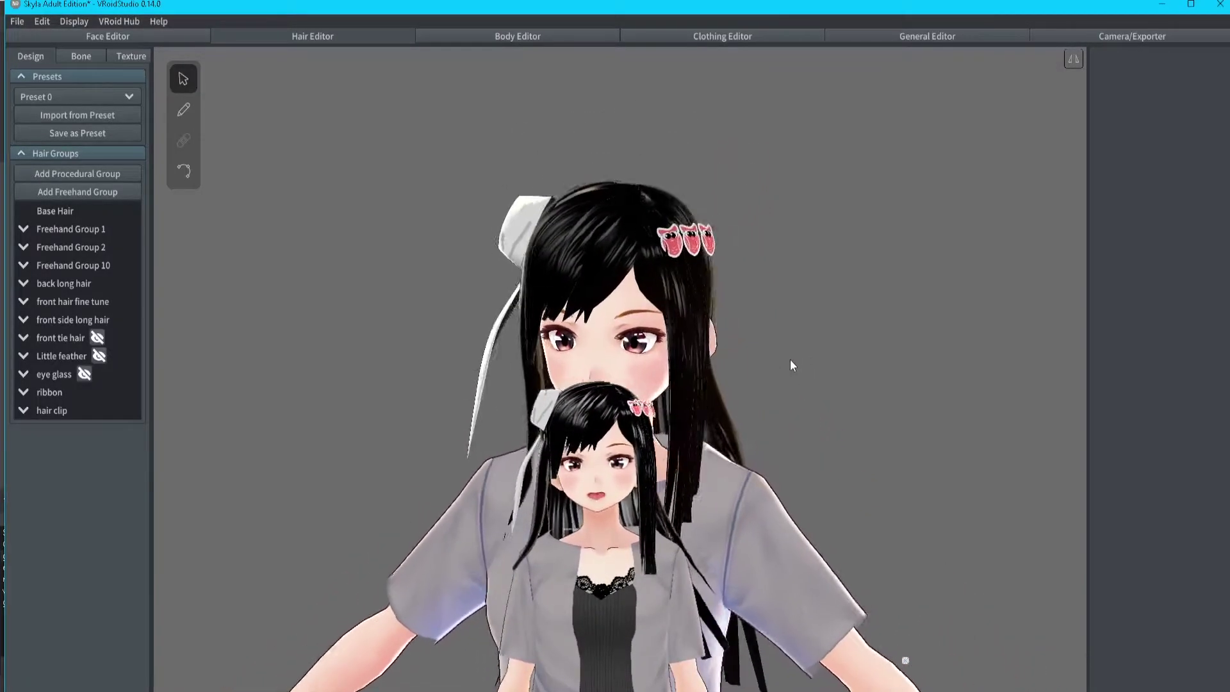
- Add a freehand hair group and draw one strand down the back of the head with the Hair Brush
click(101, 195)
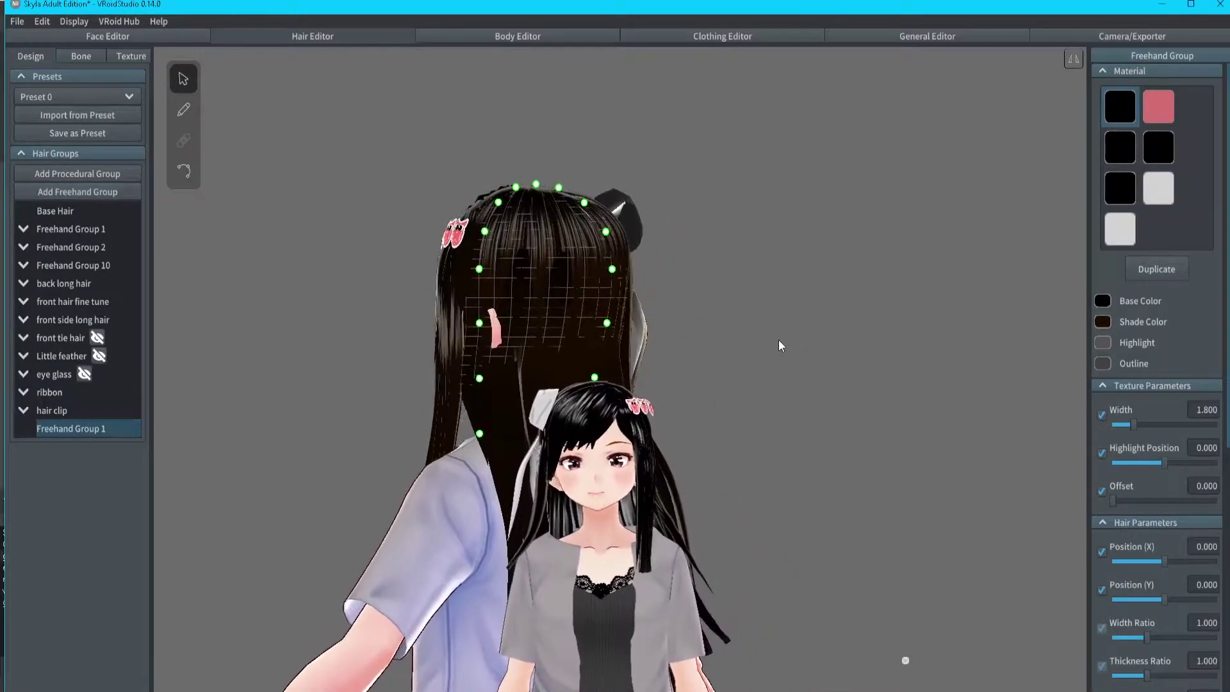
click(184, 111)
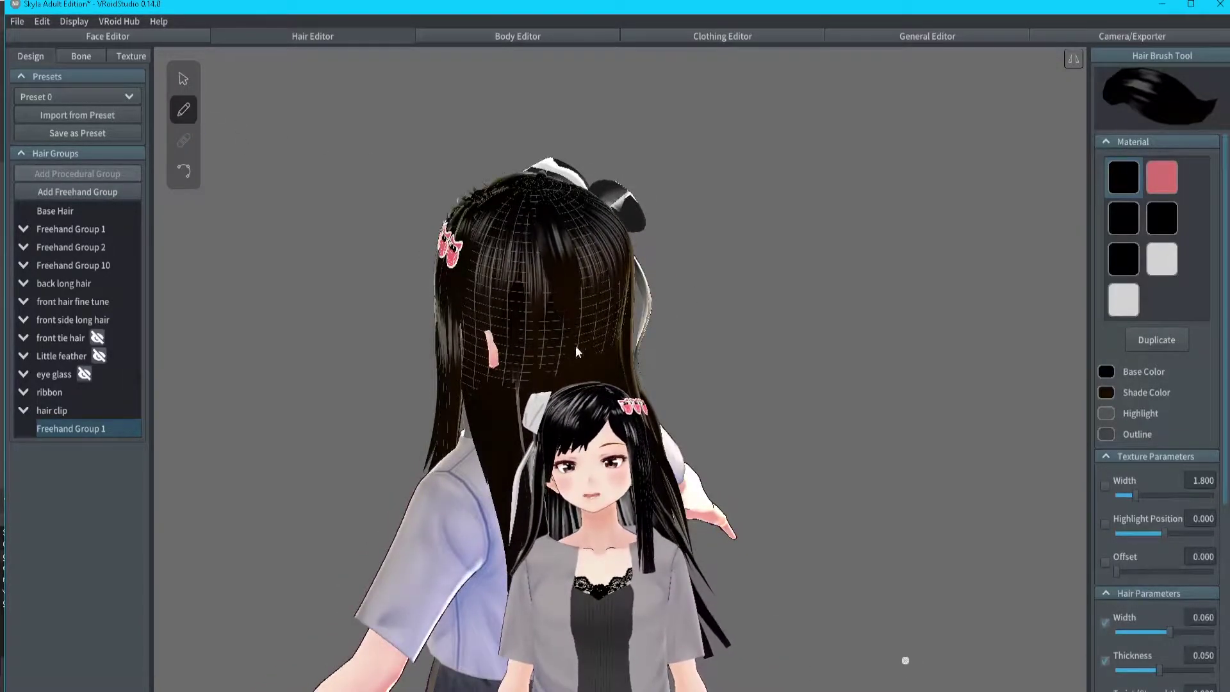
drag(576, 384, 580, 417)
mouse_move(710, 358)
right_down()
mouse_move(749, 344)
mouse_move(684, 343)
right_up()
right_drag(789, 306, 818, 321)
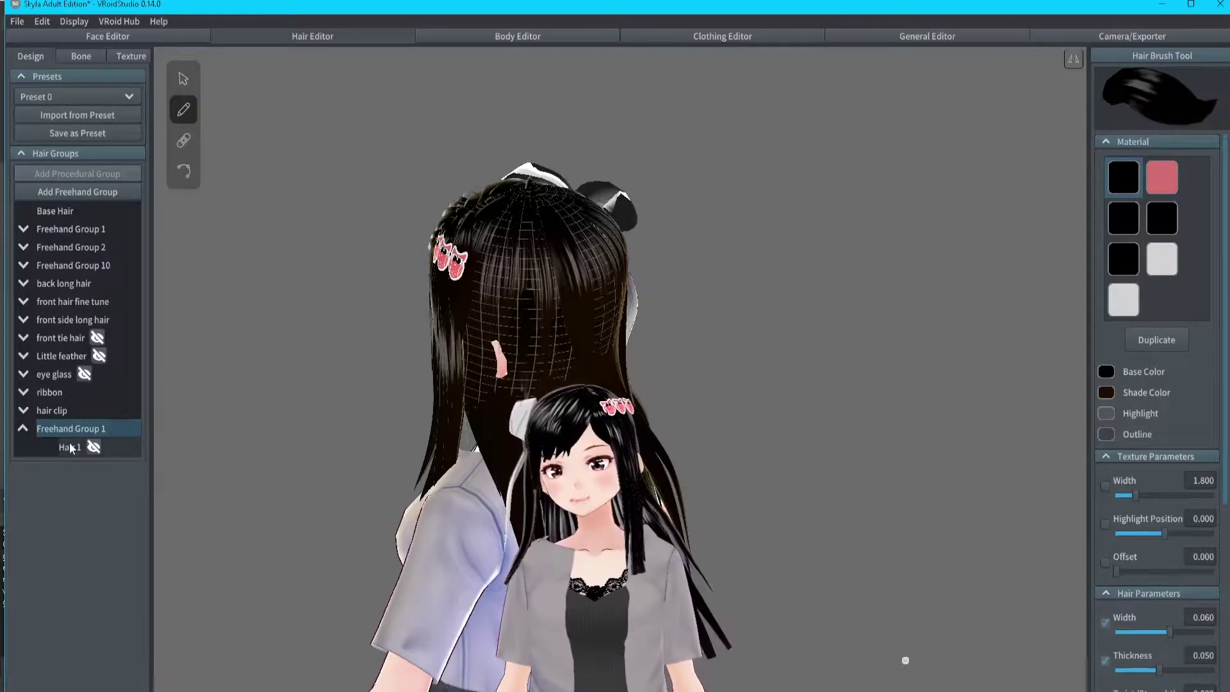
- Select the new strand Hair 1 at the back of the head and assign it the owl hair clip material
click(95, 447)
right_drag(225, 410, 264, 393)
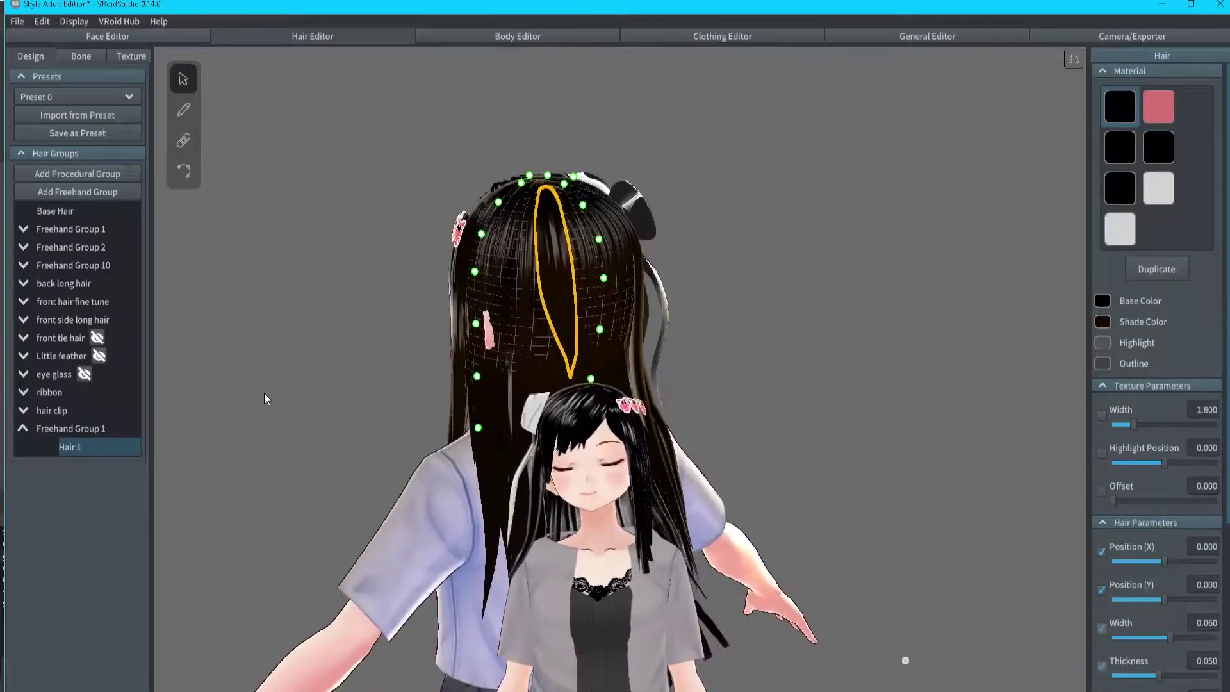
click(1127, 232)
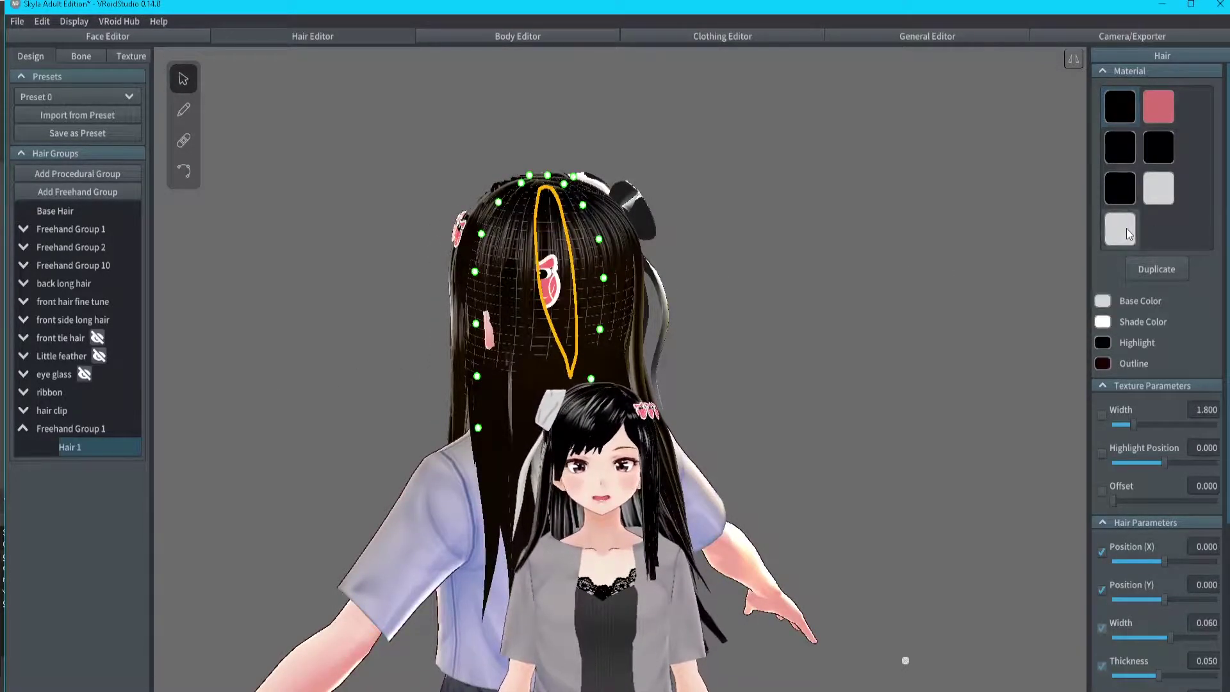
mouse_move(872, 311)
right_down()
mouse_move(900, 309)
mouse_move(878, 307)
right_up()
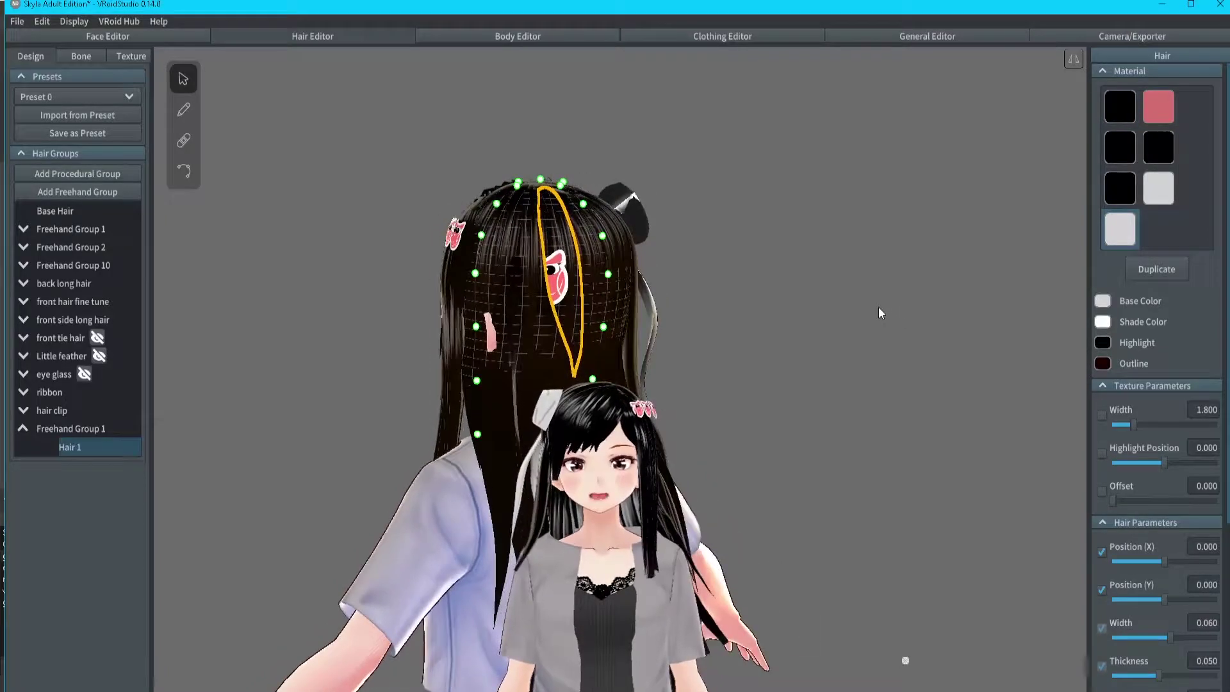
- Duplicate the owl material and use the duplicate for the strand Hair 1
click(1150, 267)
click(1163, 230)
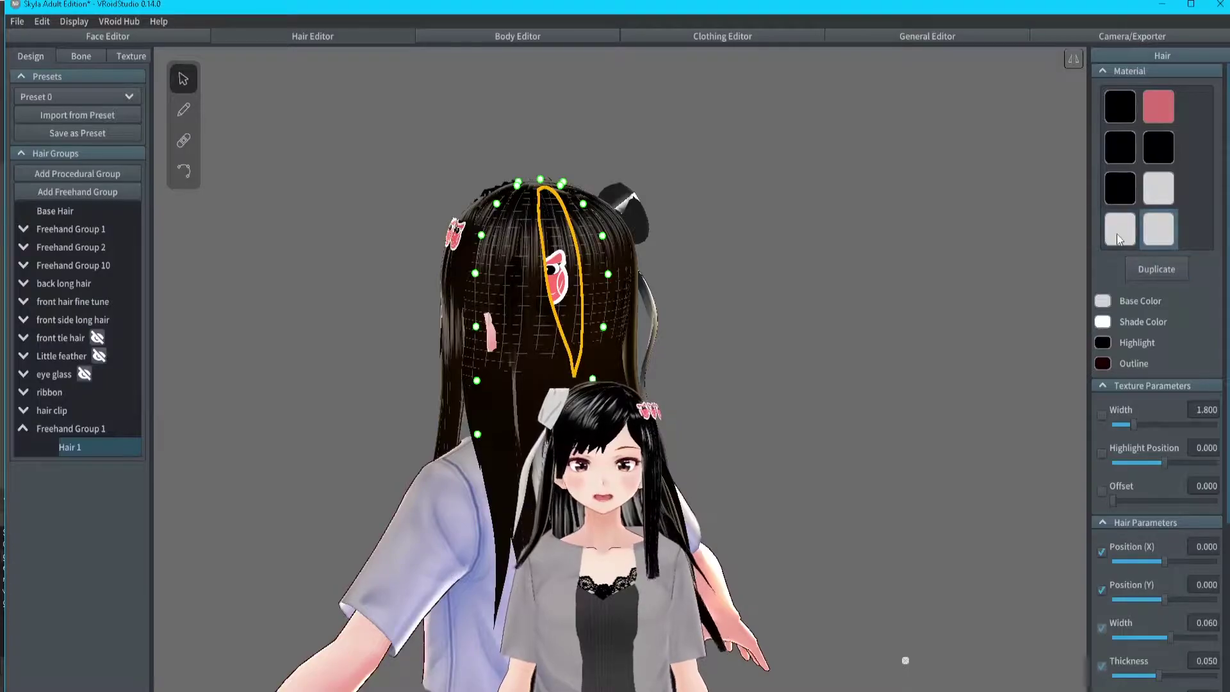
click(1157, 237)
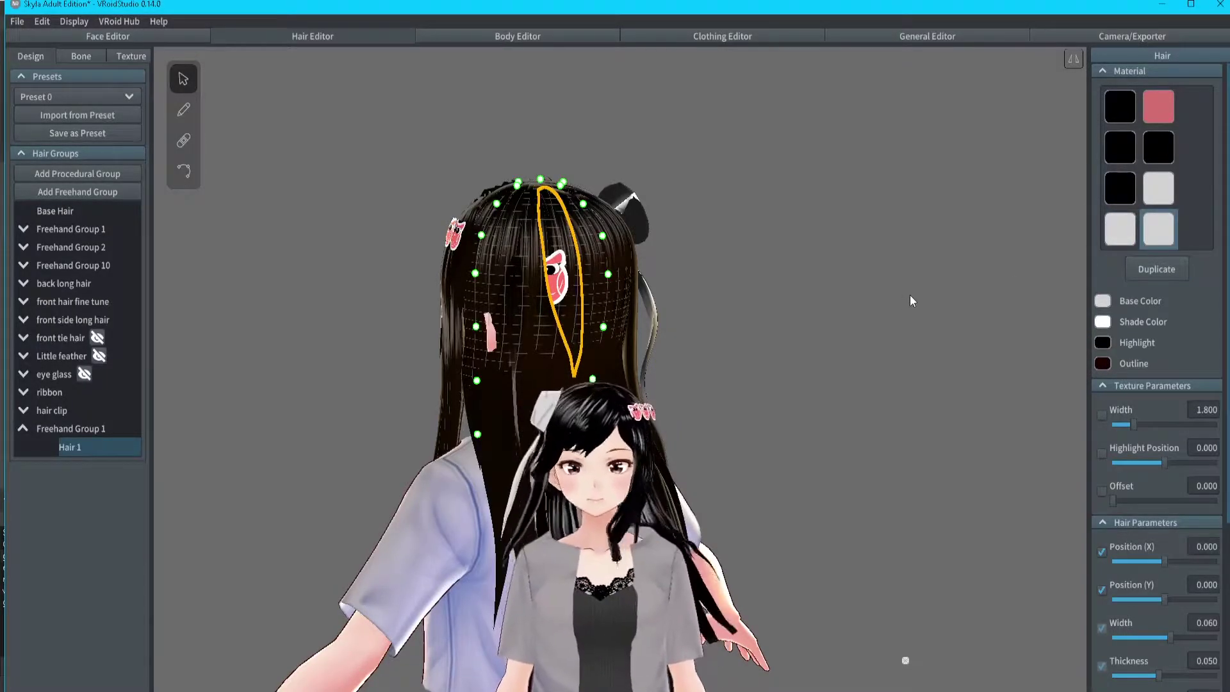
scroll(692, 303, up, 1)
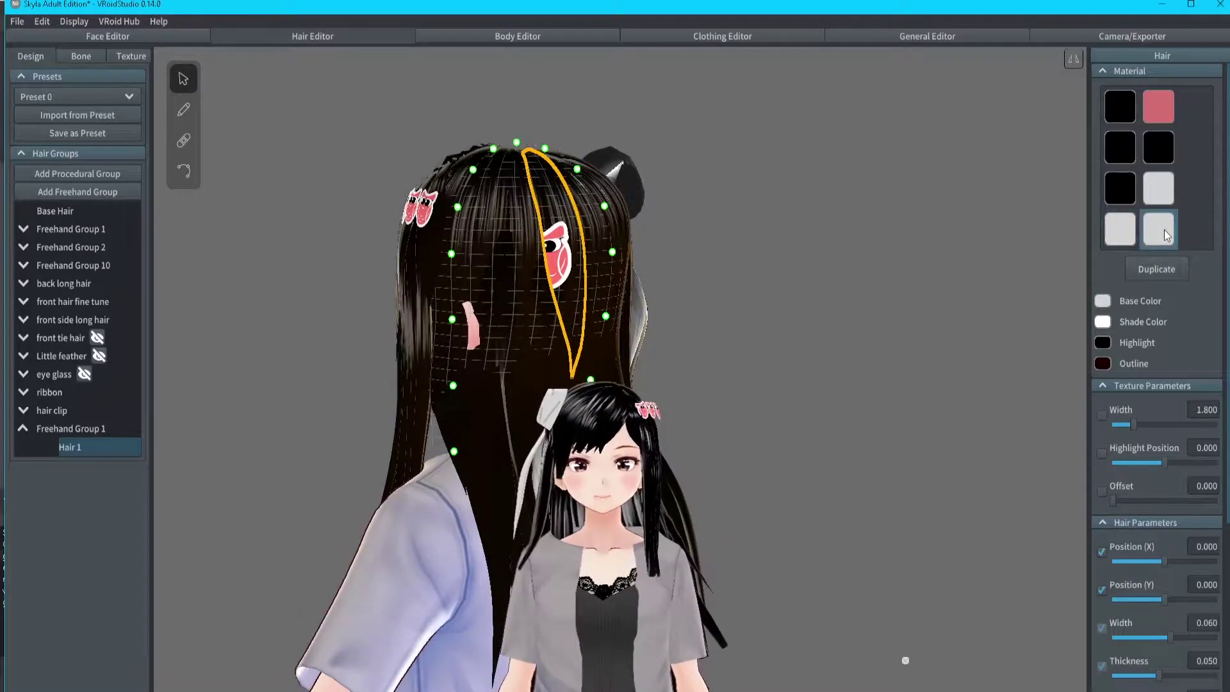
- Open the Default Image texture layer of the last hair material, the duplicated owl material
click(133, 57)
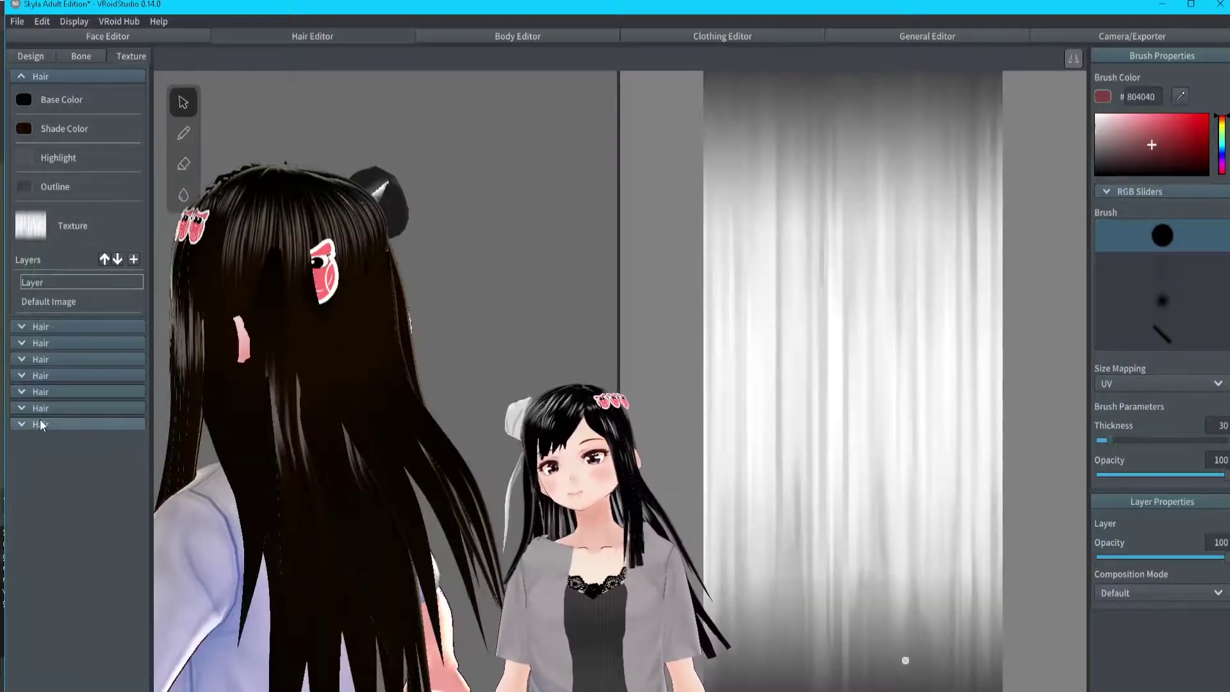
click(40, 423)
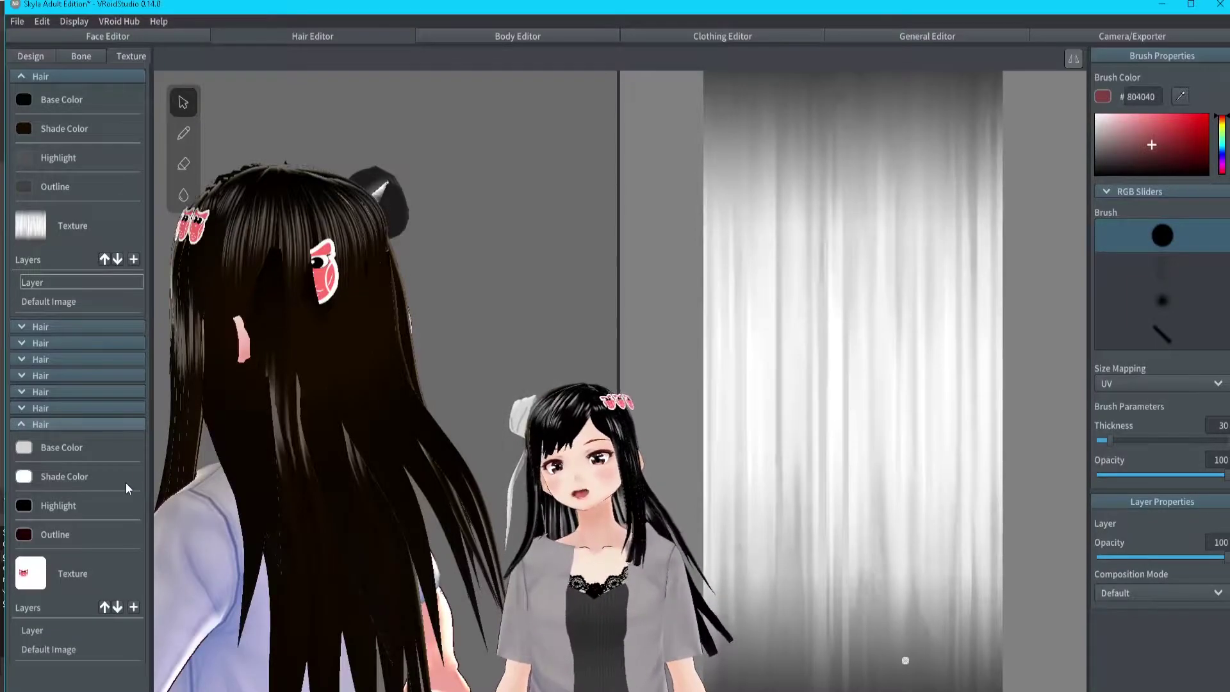
click(47, 652)
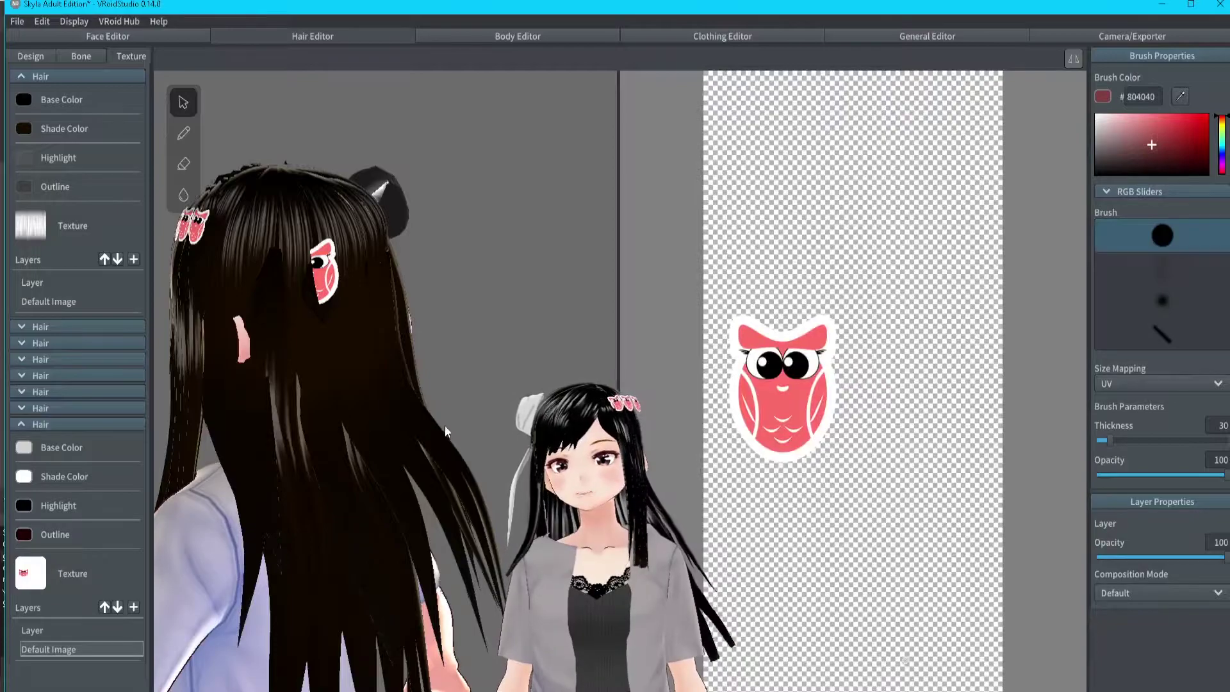
- Examine where the owl sits on the texture canvas and how it appears on the strand and hair clips
right_drag(472, 404, 467, 405)
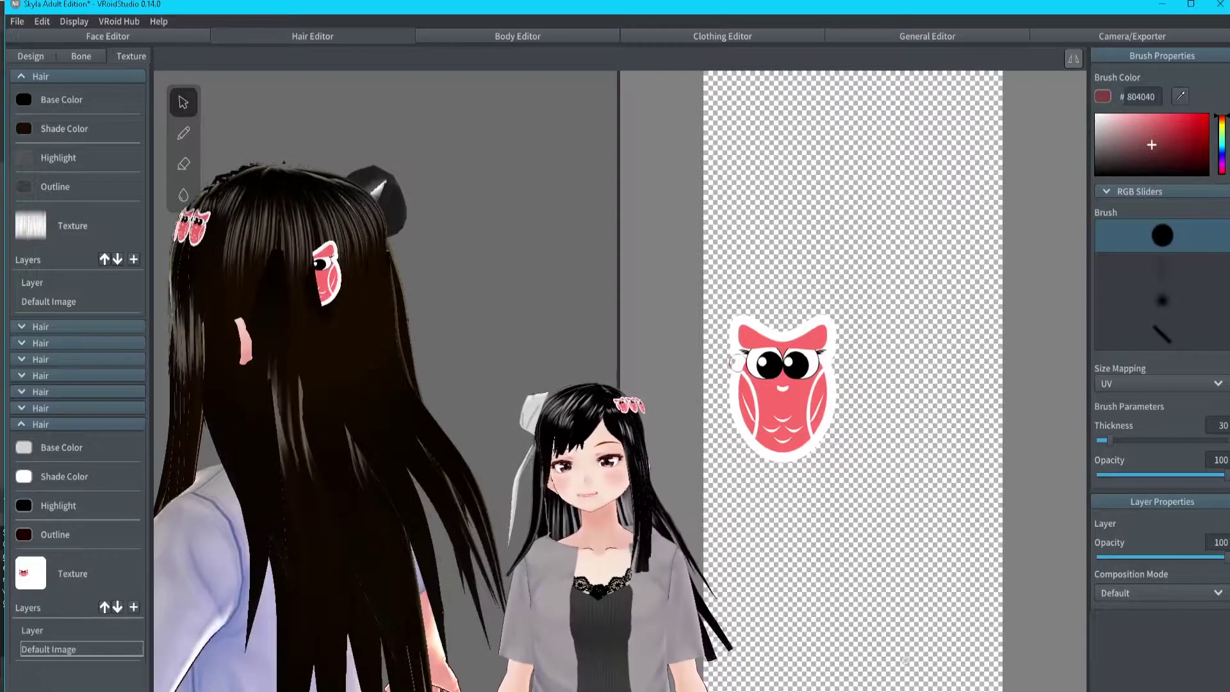
scroll(854, 388, down, 3)
scroll(811, 371, down, 3)
scroll(762, 376, up, 5)
scroll(705, 377, down, 2)
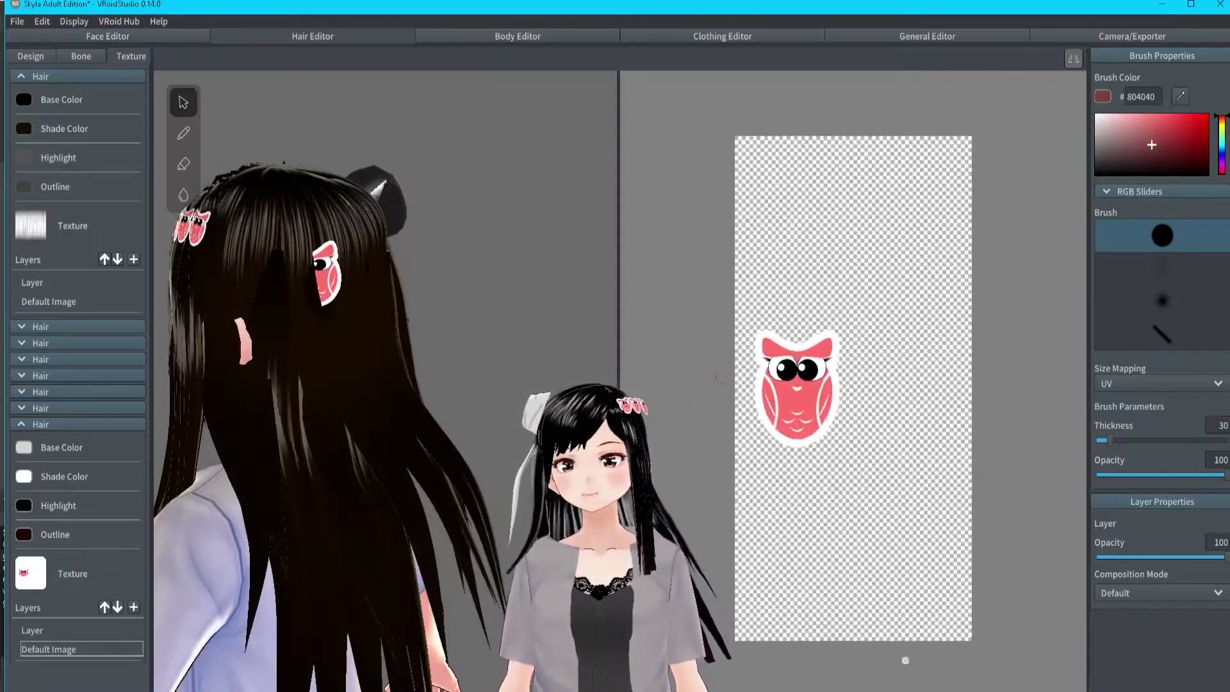
scroll(692, 377, down, 2)
scroll(692, 377, up, 2)
scroll(692, 377, down, 1)
scroll(692, 378, up, 1)
scroll(691, 379, down, 1)
scroll(692, 379, up, 1)
scroll(692, 379, down, 1)
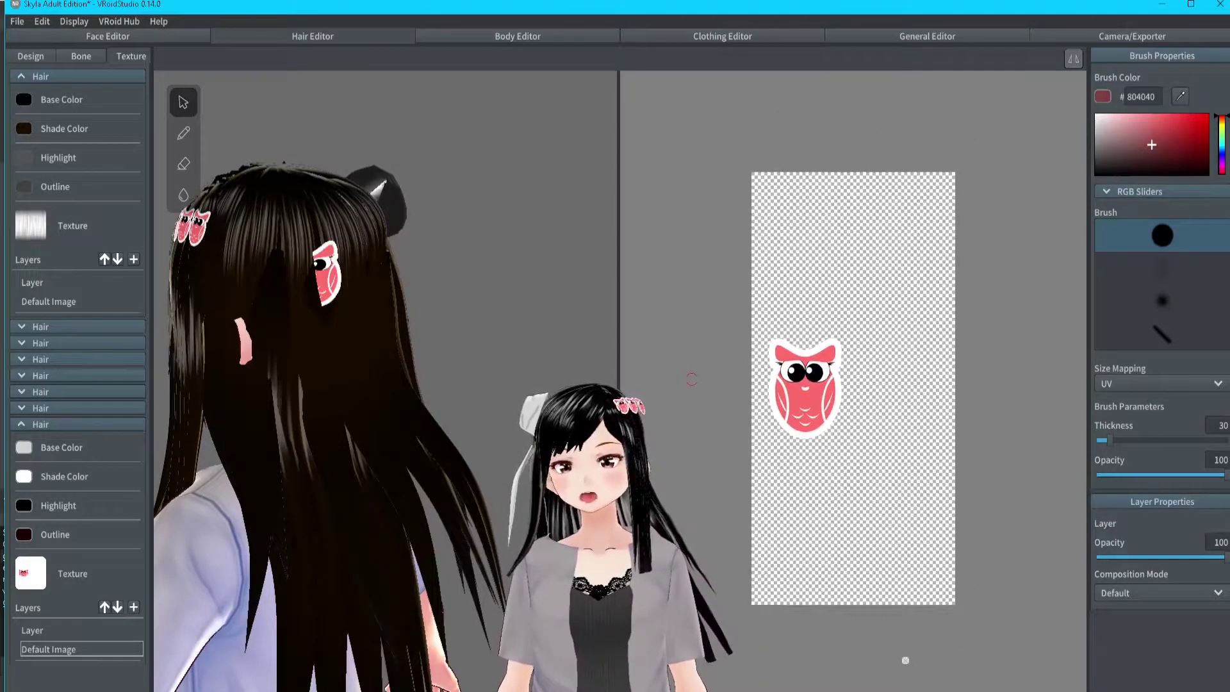
drag(444, 318, 480, 328)
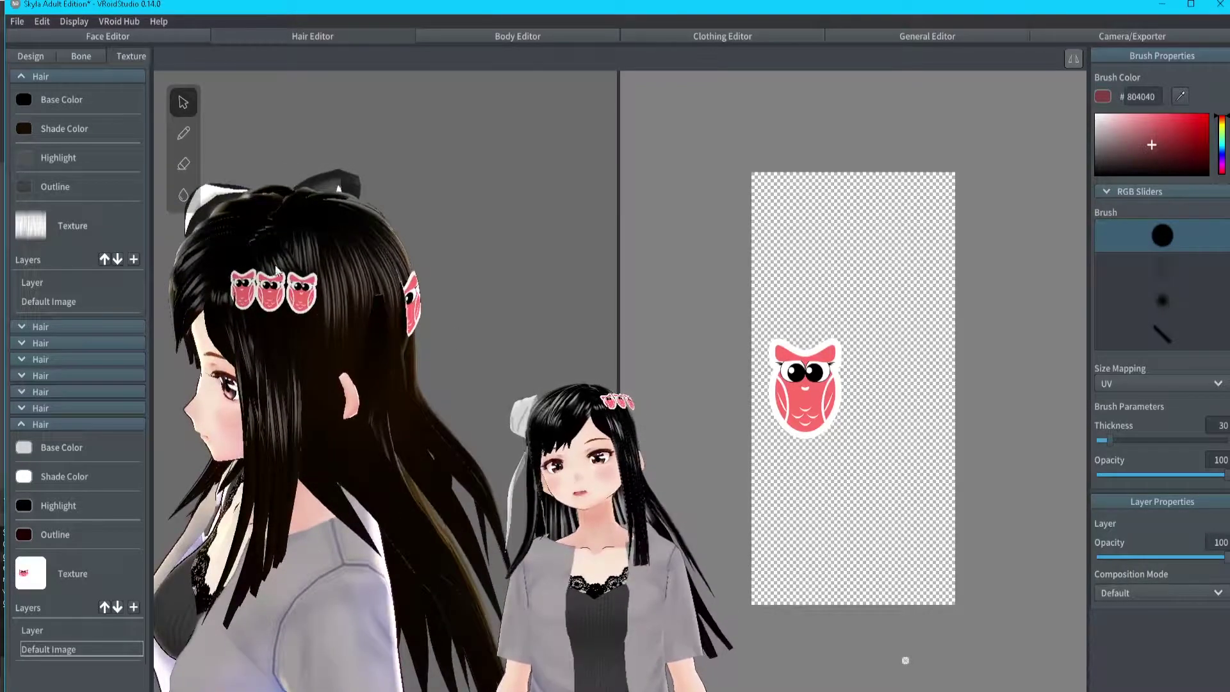
mouse_move(430, 321)
mouse_down()
mouse_move(456, 321)
mouse_move(416, 320)
mouse_up()
right_drag(416, 321, 508, 428)
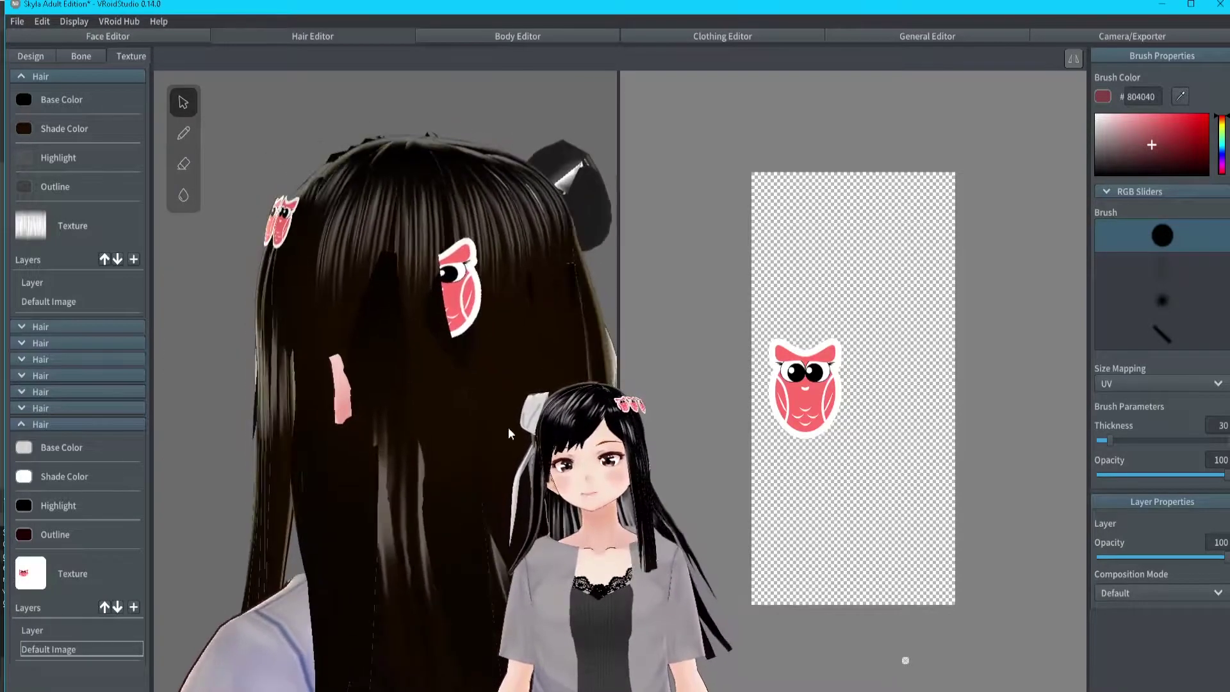
- Export the duplicated material's Default Image layer as new ribbon.png
right_click(64, 649)
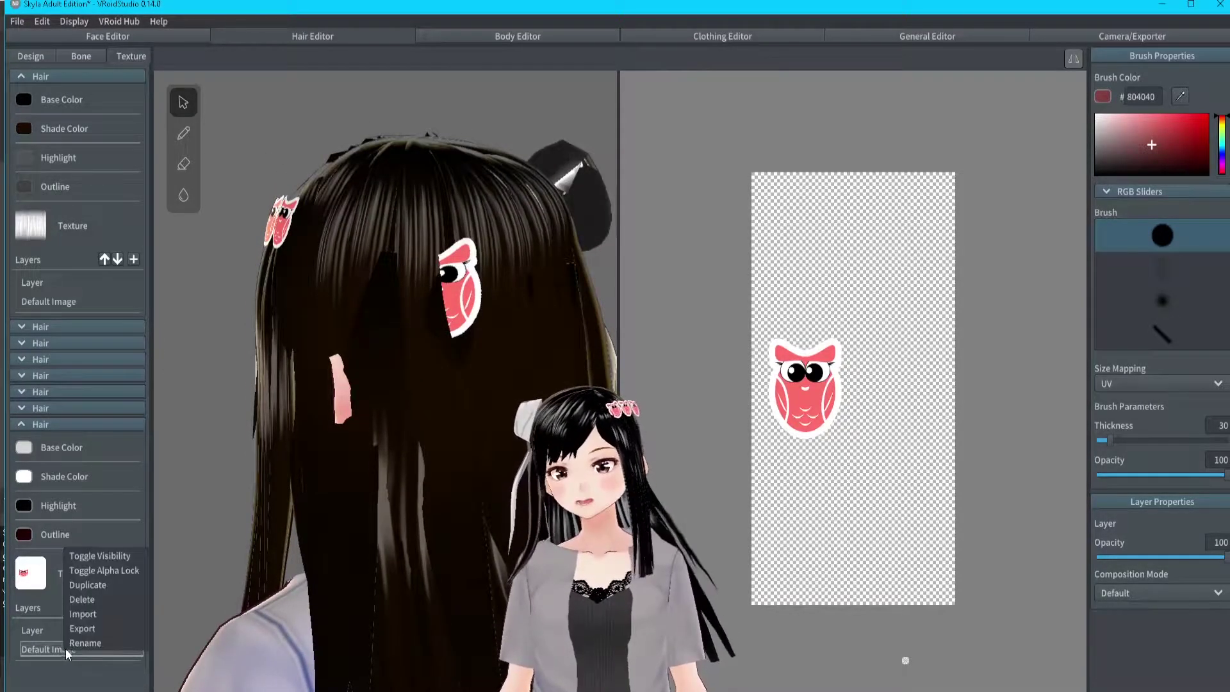
click(98, 627)
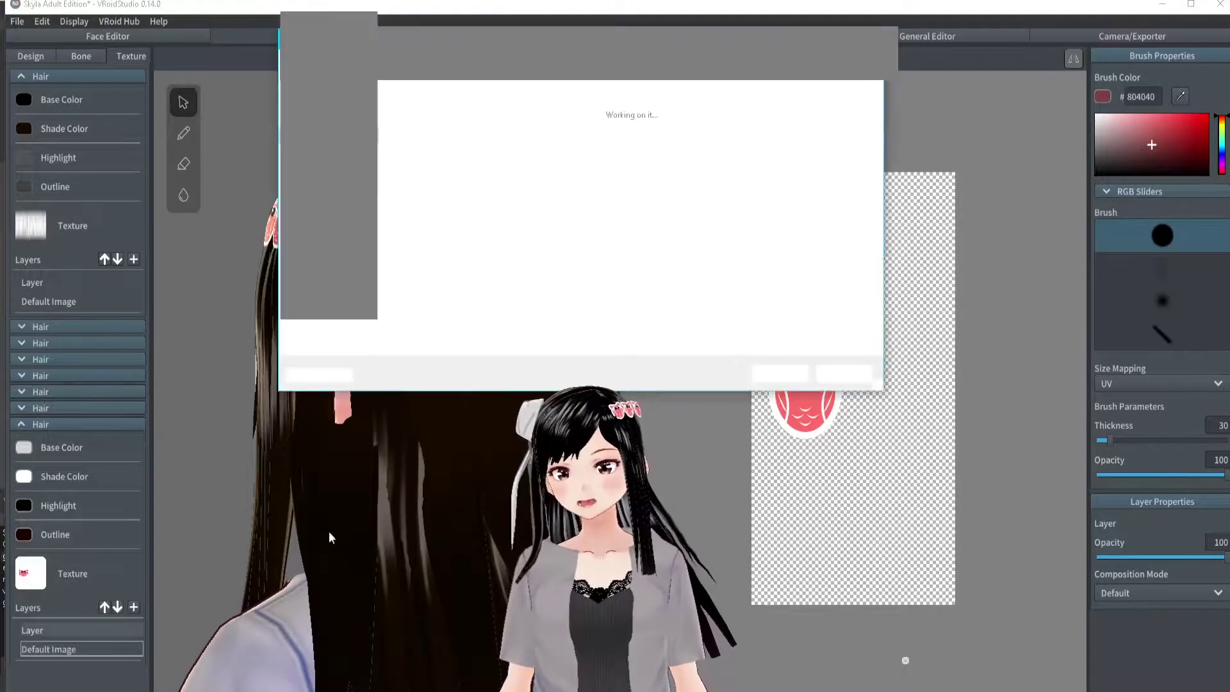
click(750, 263)
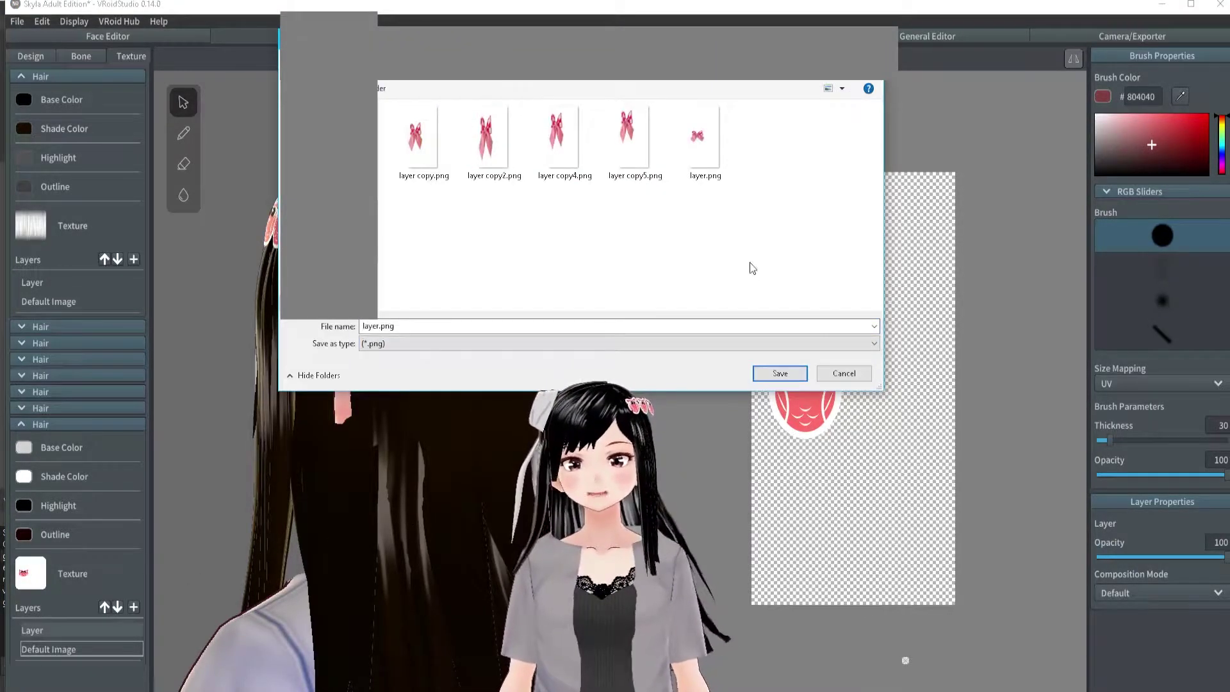
click(587, 328)
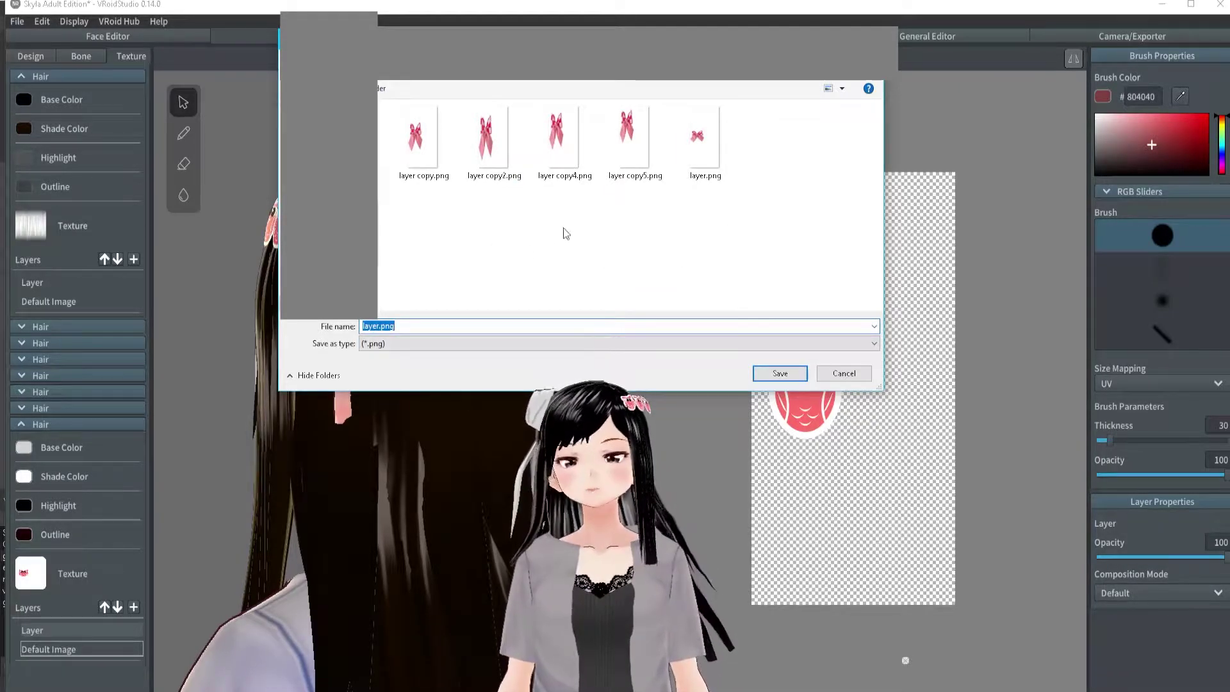
click(390, 328)
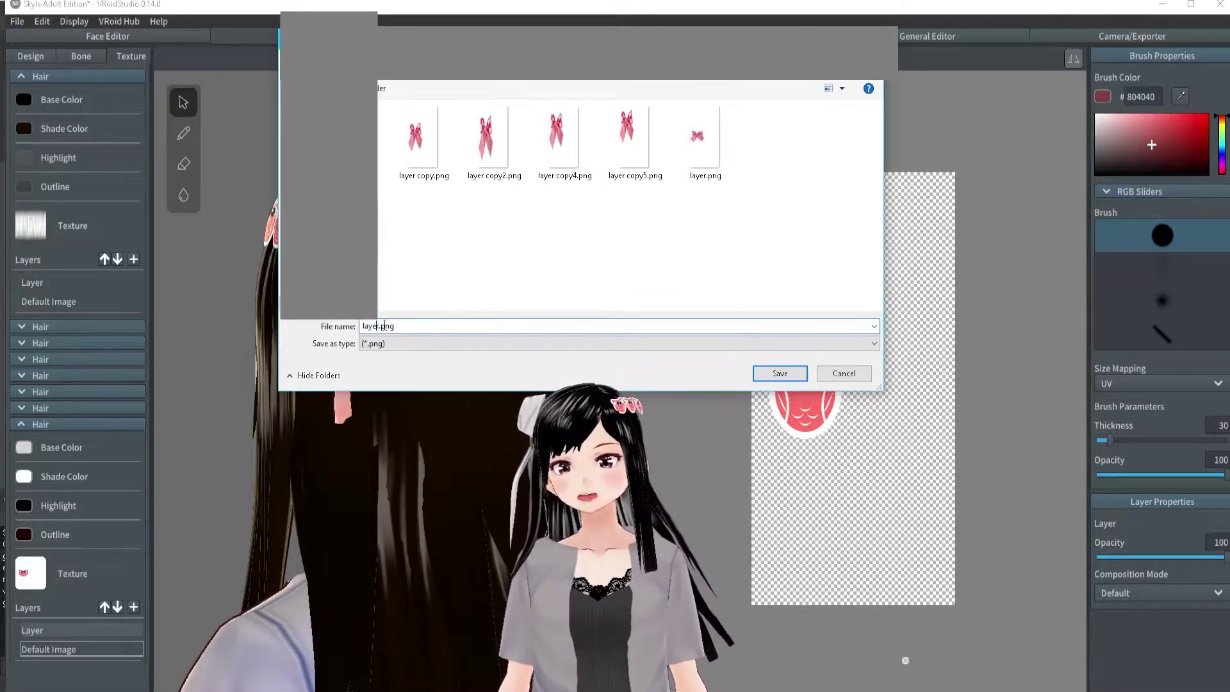
double_click(379, 328)
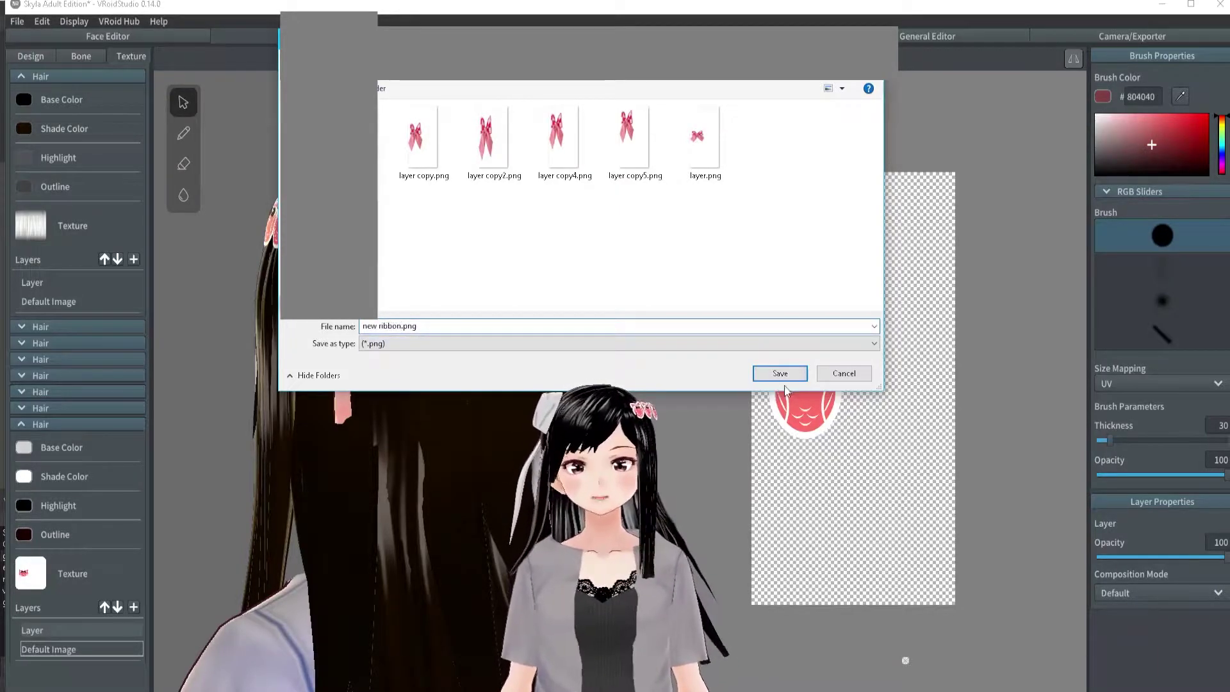
key(Return)
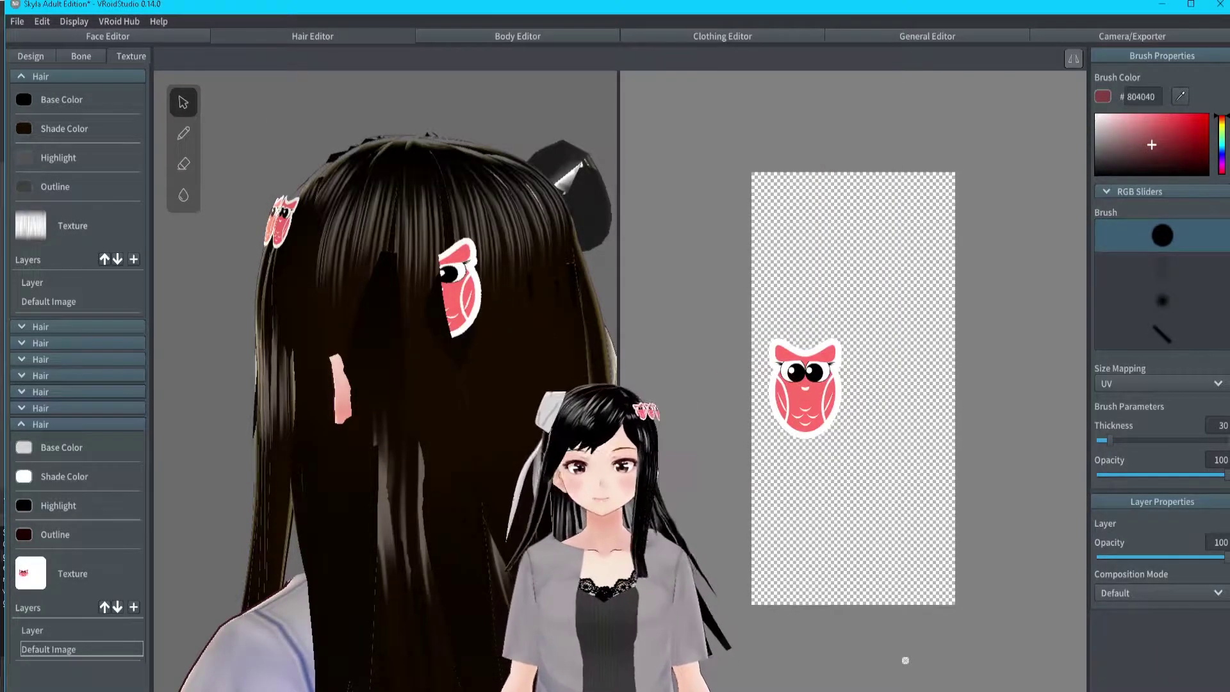
- Switch to the browser's "ribbon anime" image results and open the pink Sailor Moon bow vector from Vippng
mouse_move(964, 691)
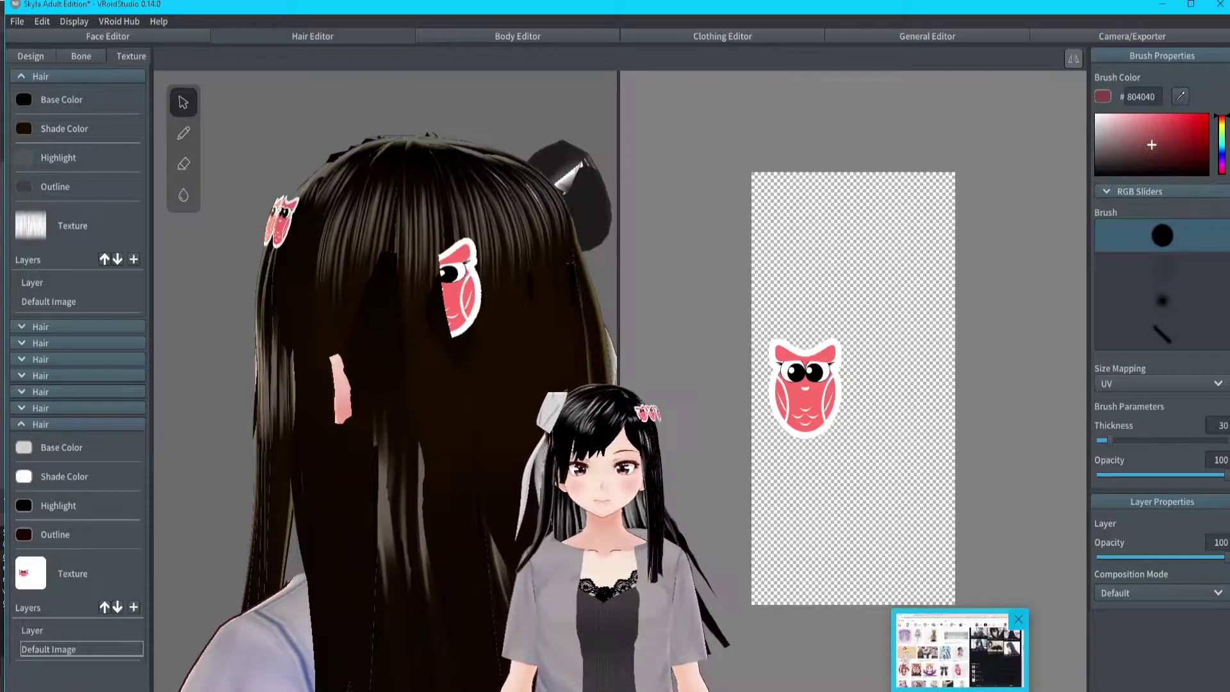
click(961, 653)
scroll(689, 492, up, 2)
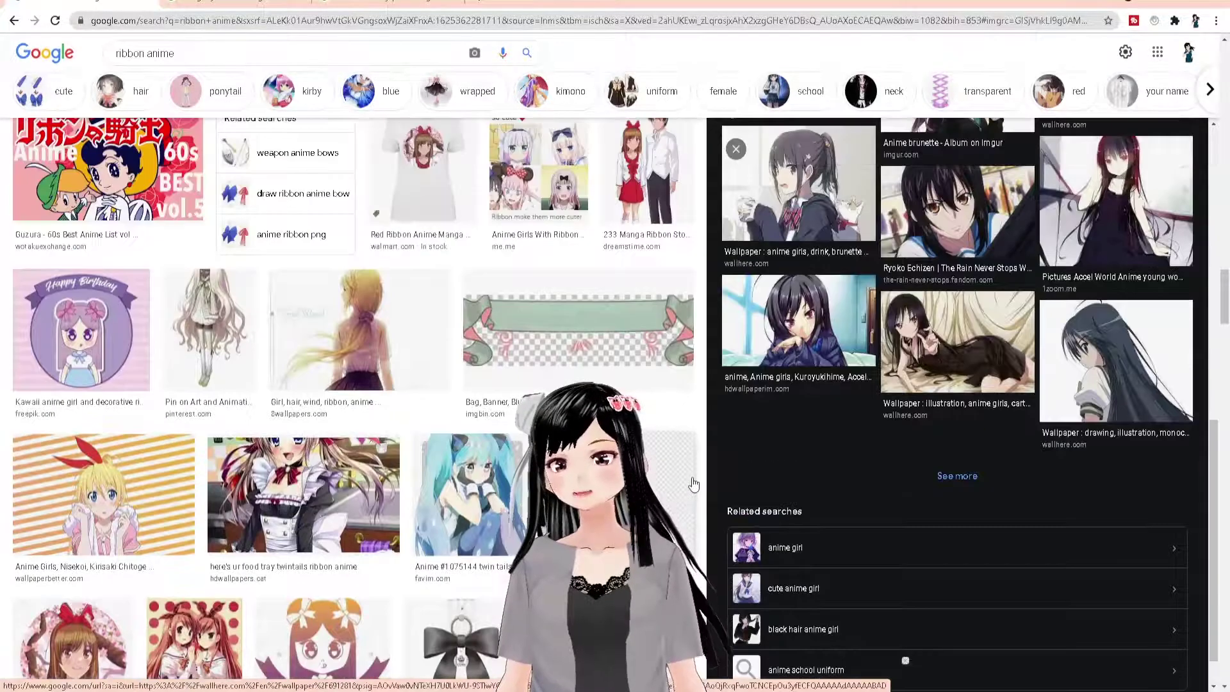
scroll(698, 481, up, 10)
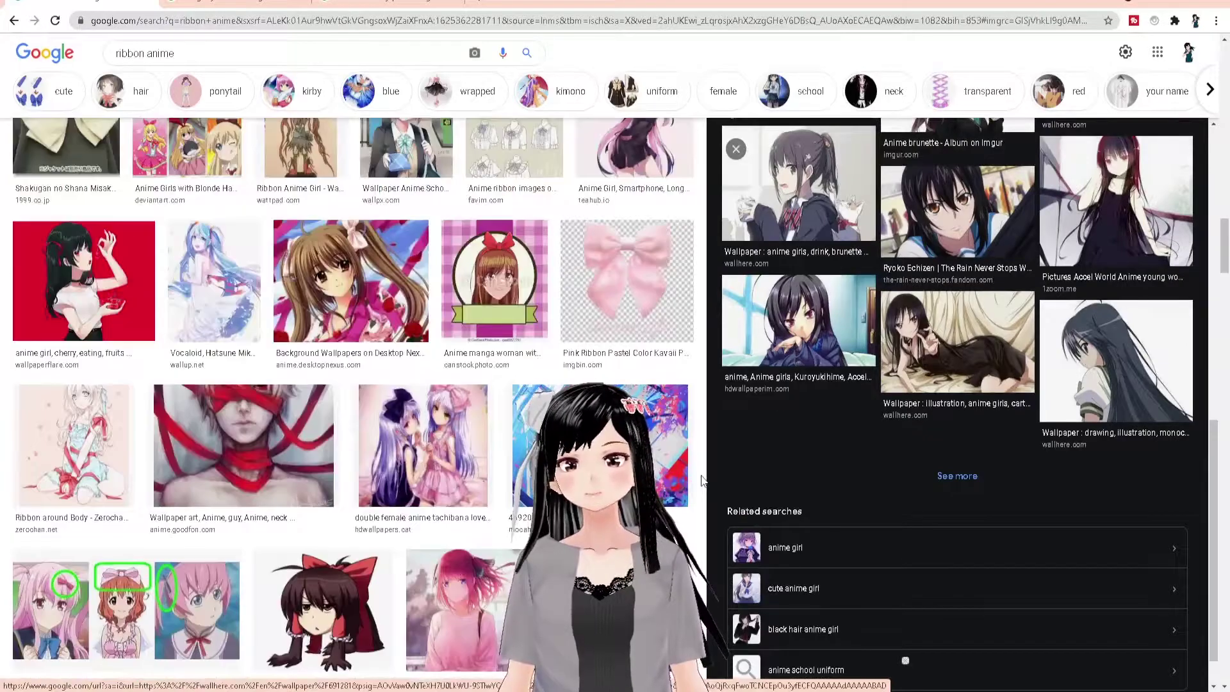
scroll(699, 487, up, 10)
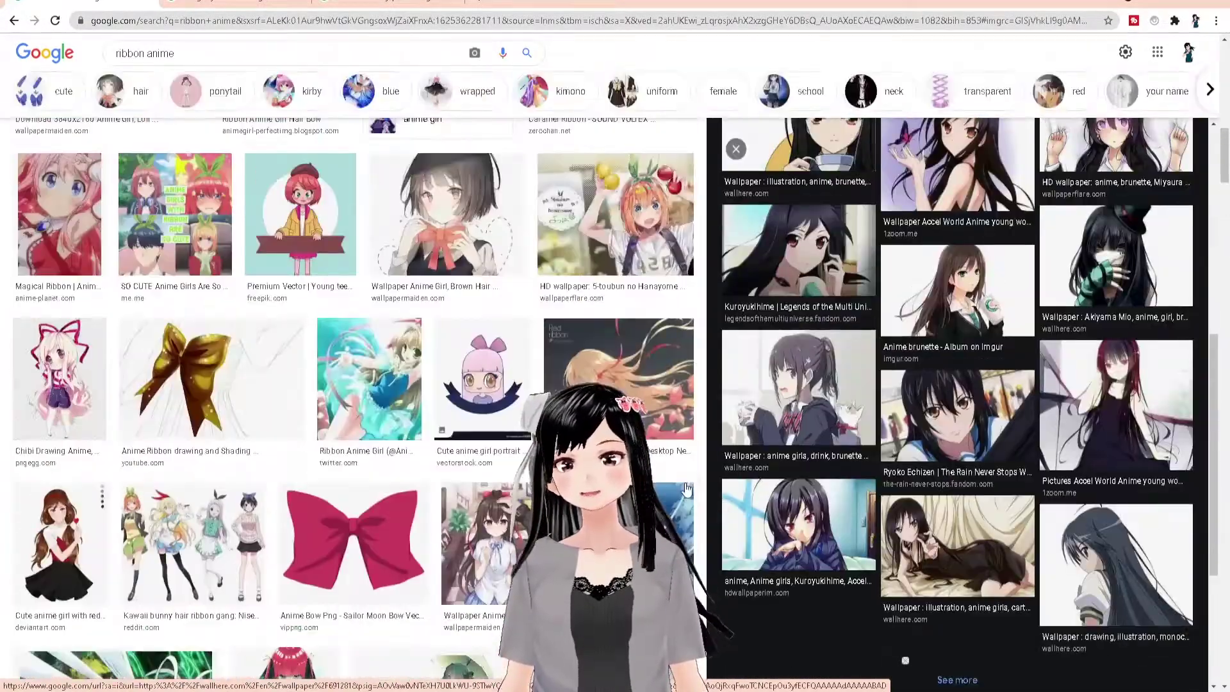
scroll(414, 386, down, 2)
click(387, 393)
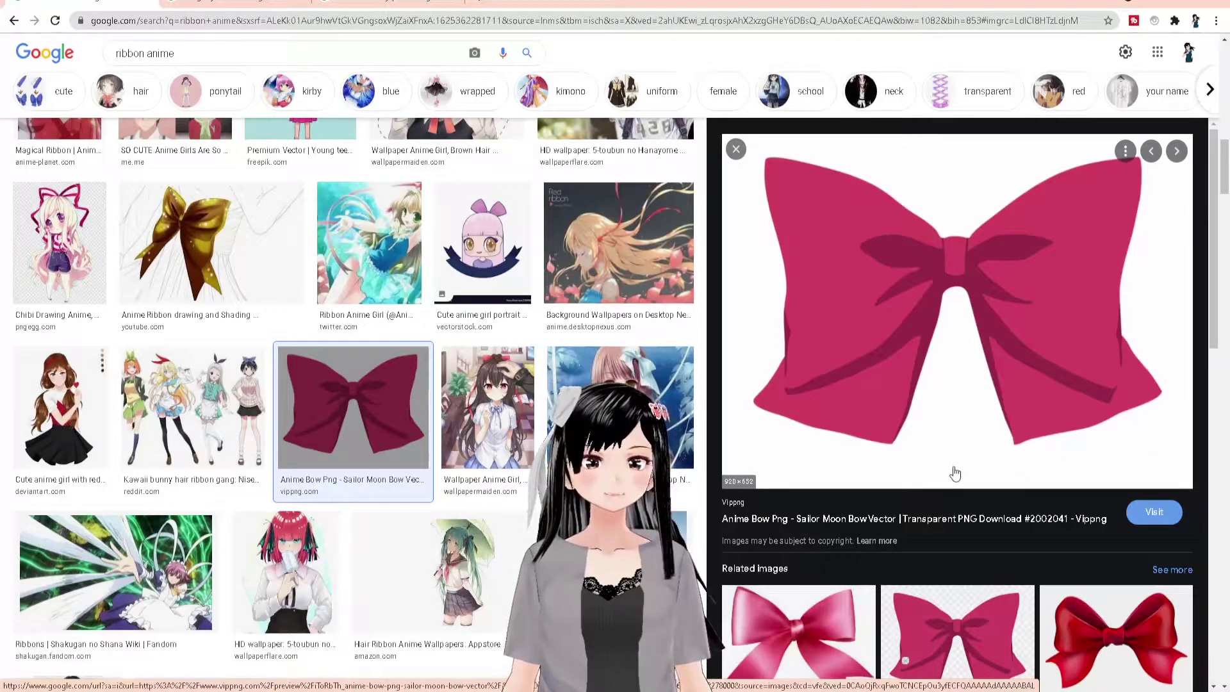
- Copy the pink Sailor Moon bow image from the enlarged Vippng preview
scroll(353, 397, up, 5)
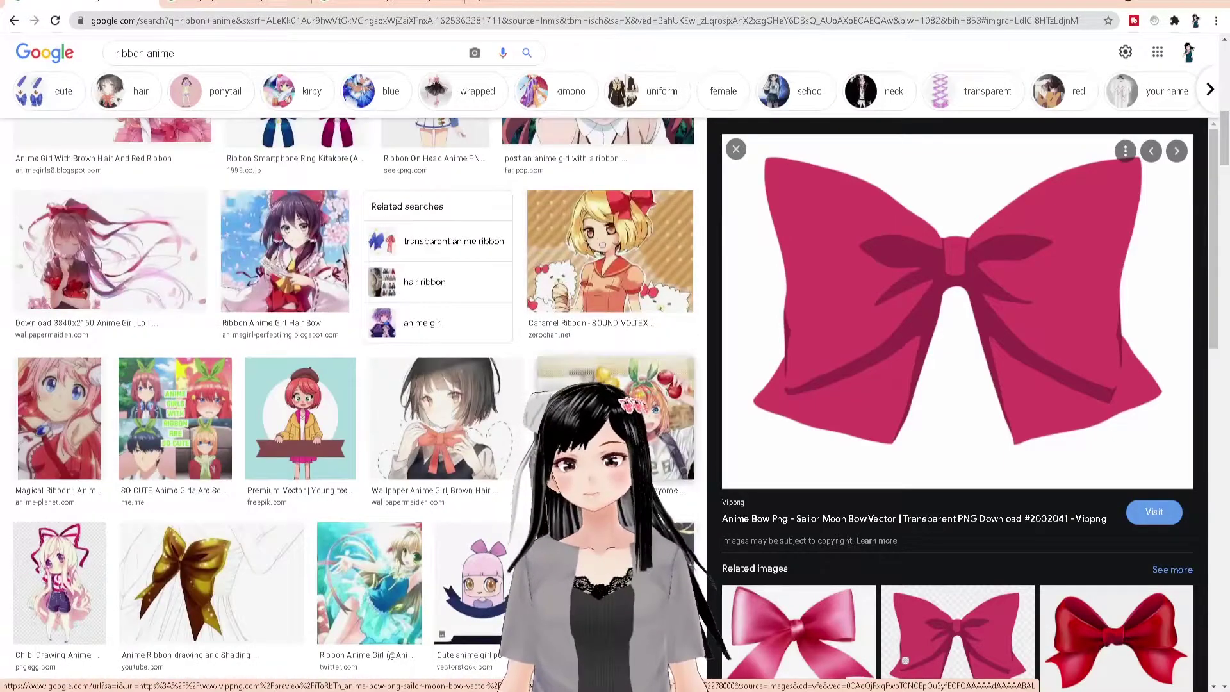
scroll(998, 415, down, 3)
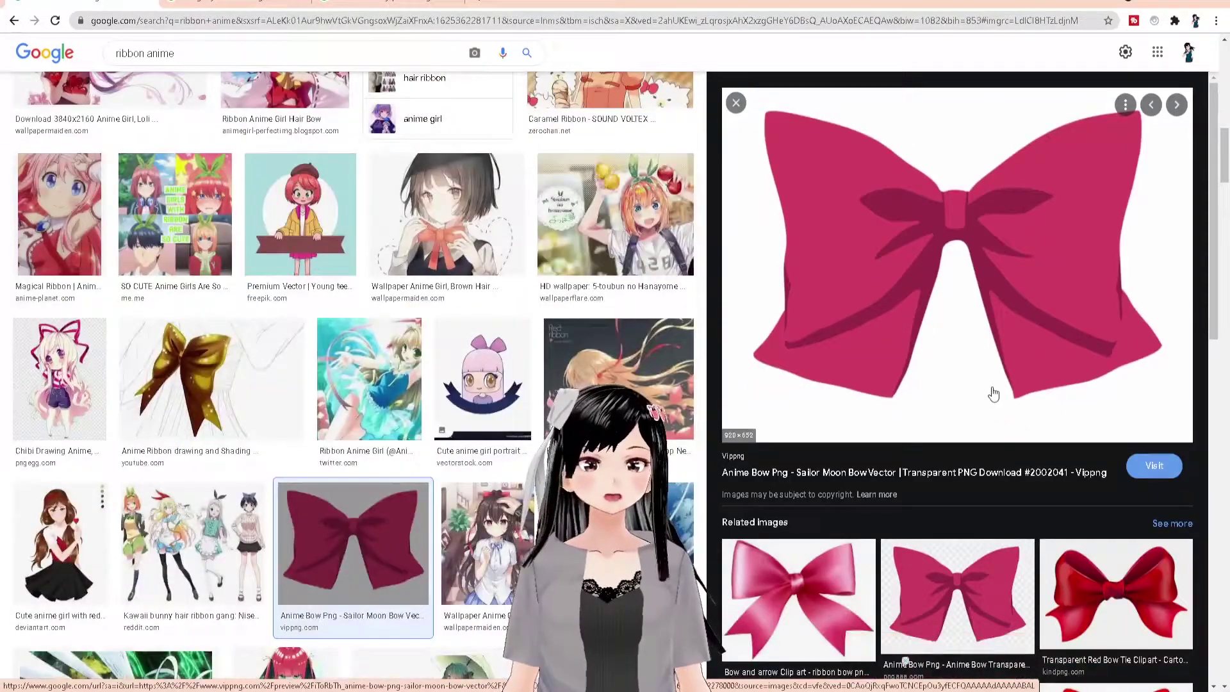
right_click(993, 388)
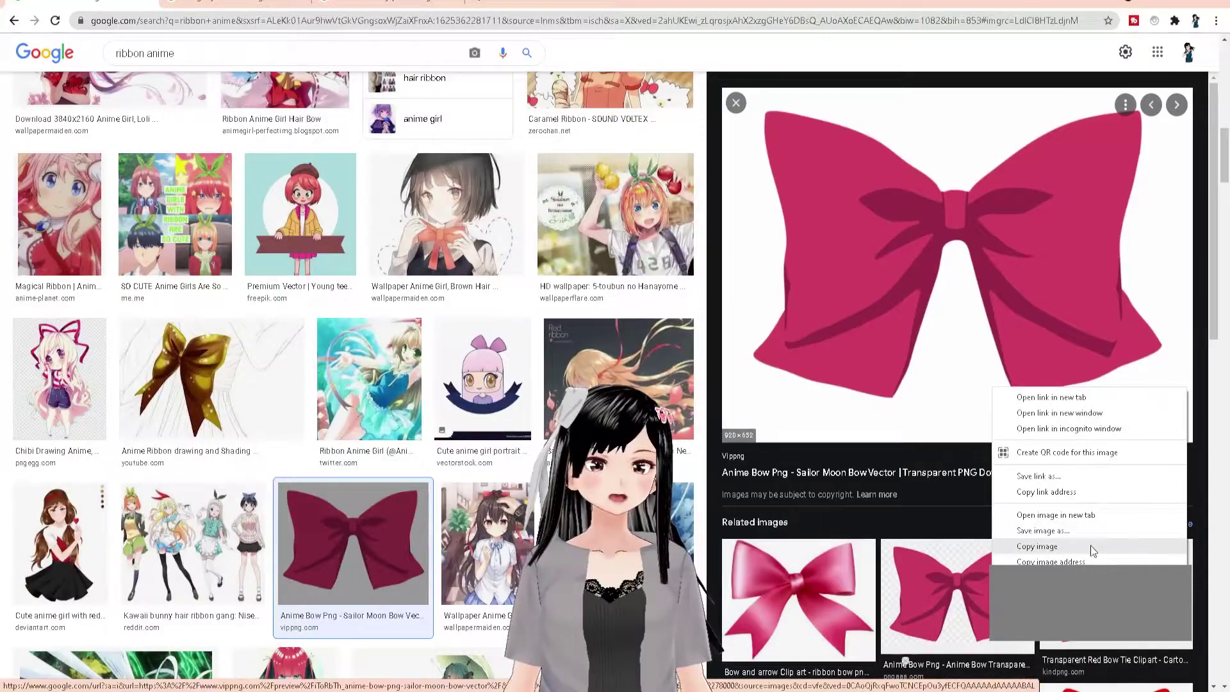
scroll(717, 465, down, 4)
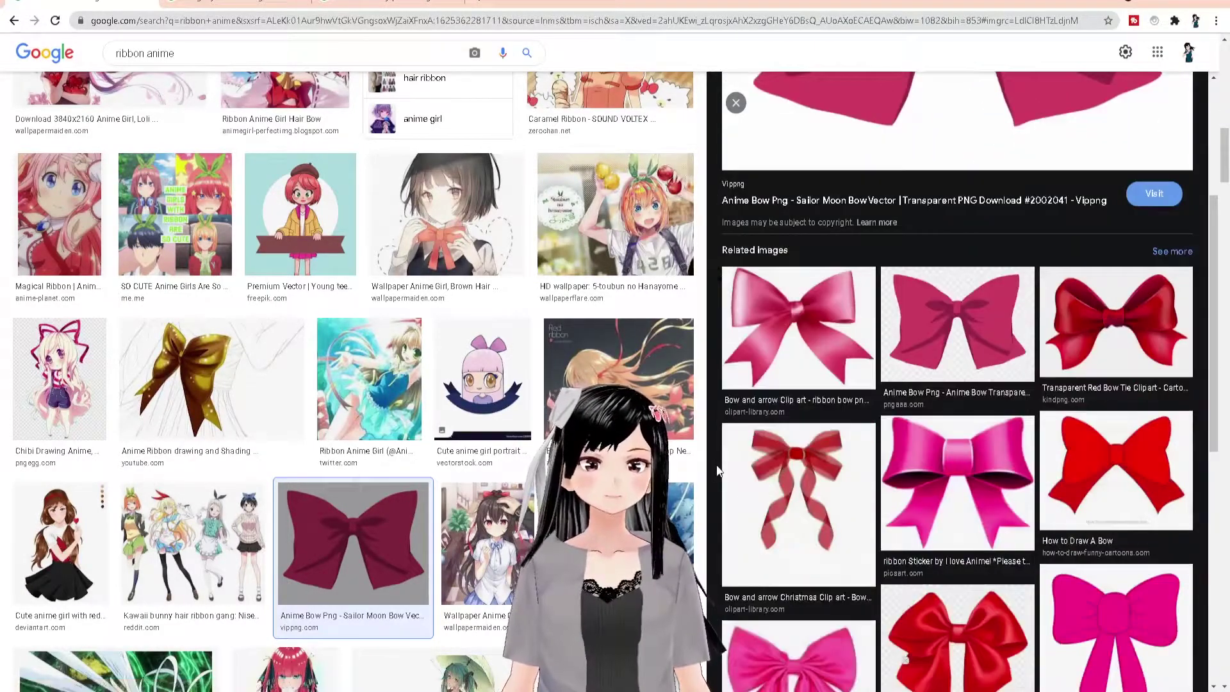
scroll(718, 468, up, 4)
scroll(1026, 345, up, 1)
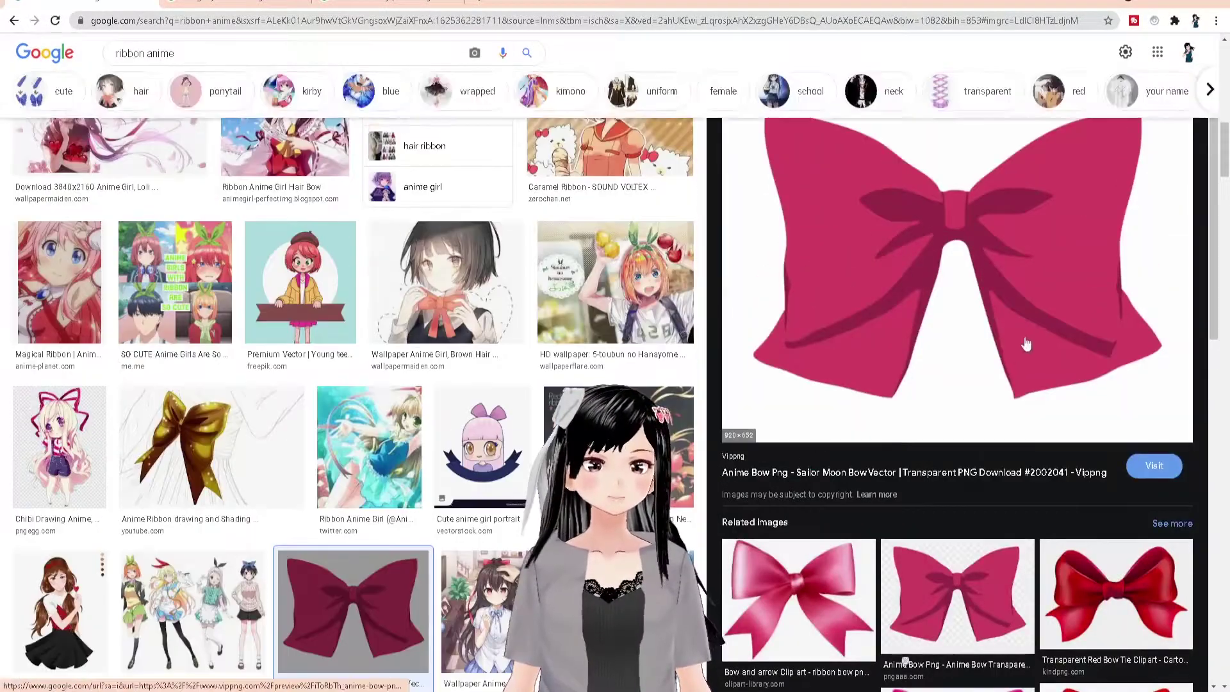
right_click(966, 319)
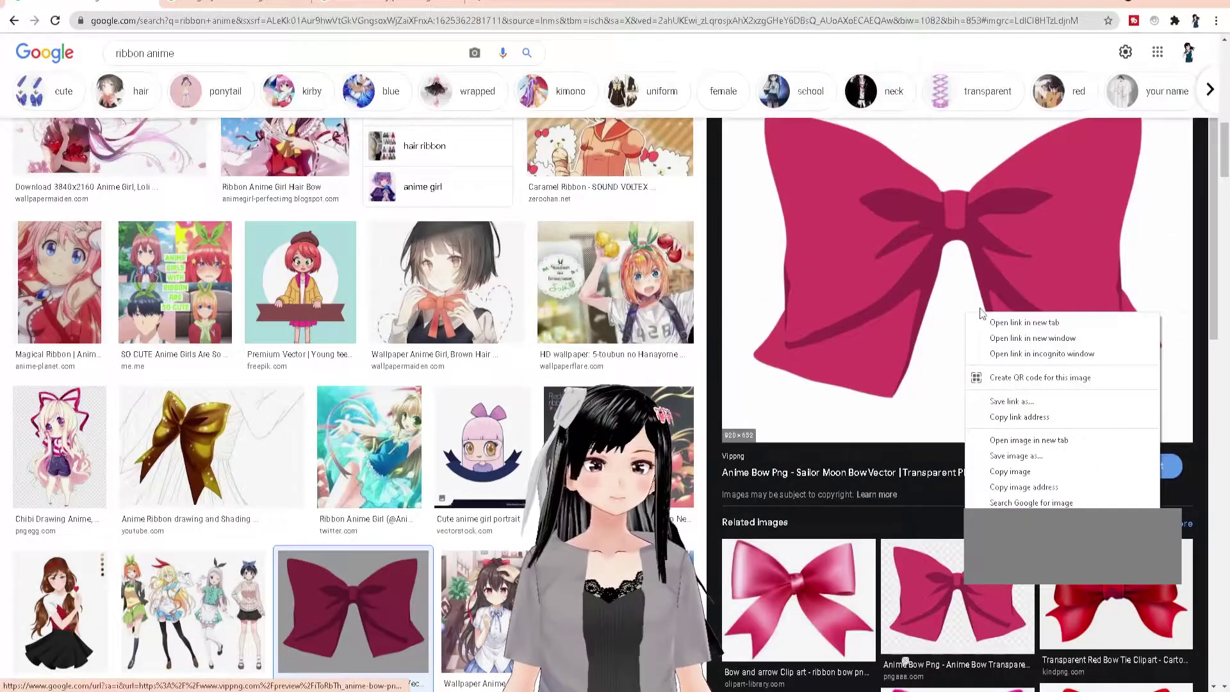
click(1097, 482)
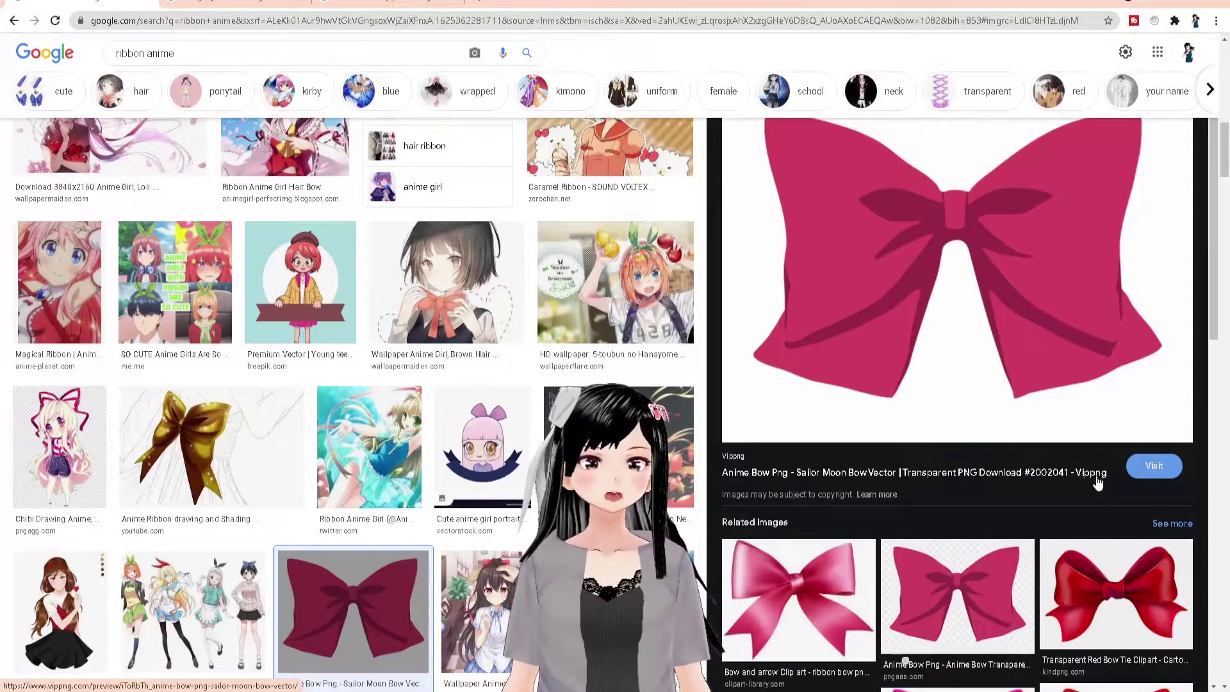
right_click(1118, 363)
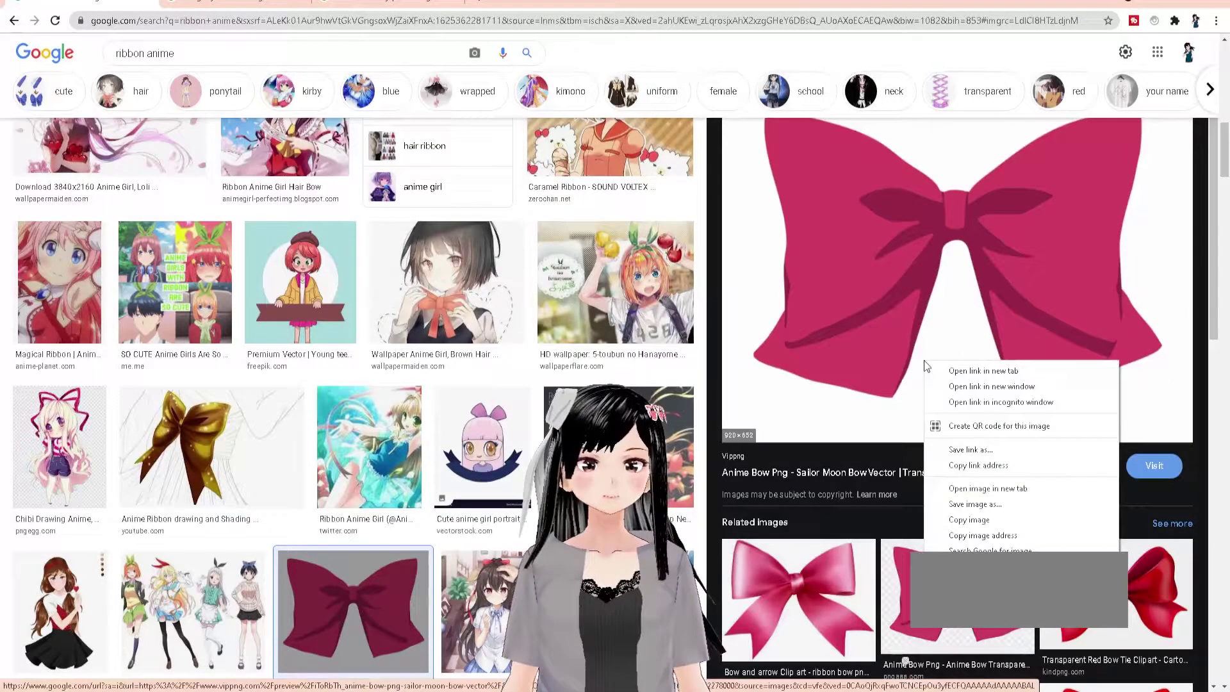
click(1026, 520)
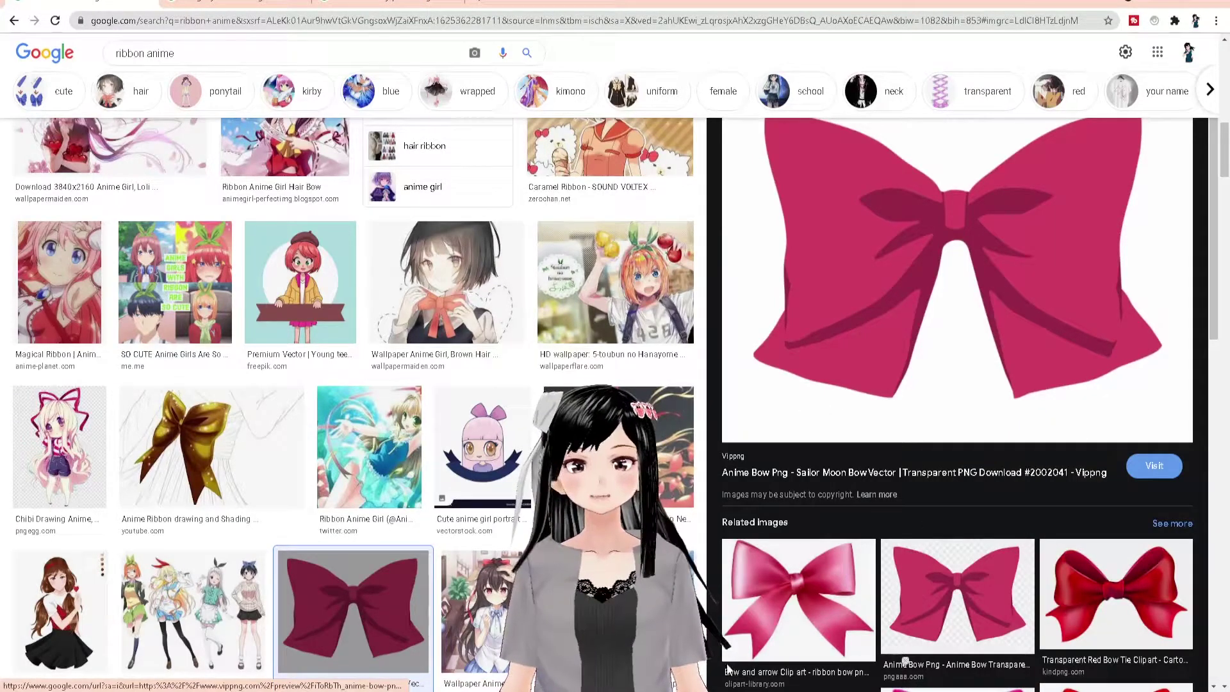
- Switch to Photoshop and open new ribbon.png from the ribbon folder
click(867, 691)
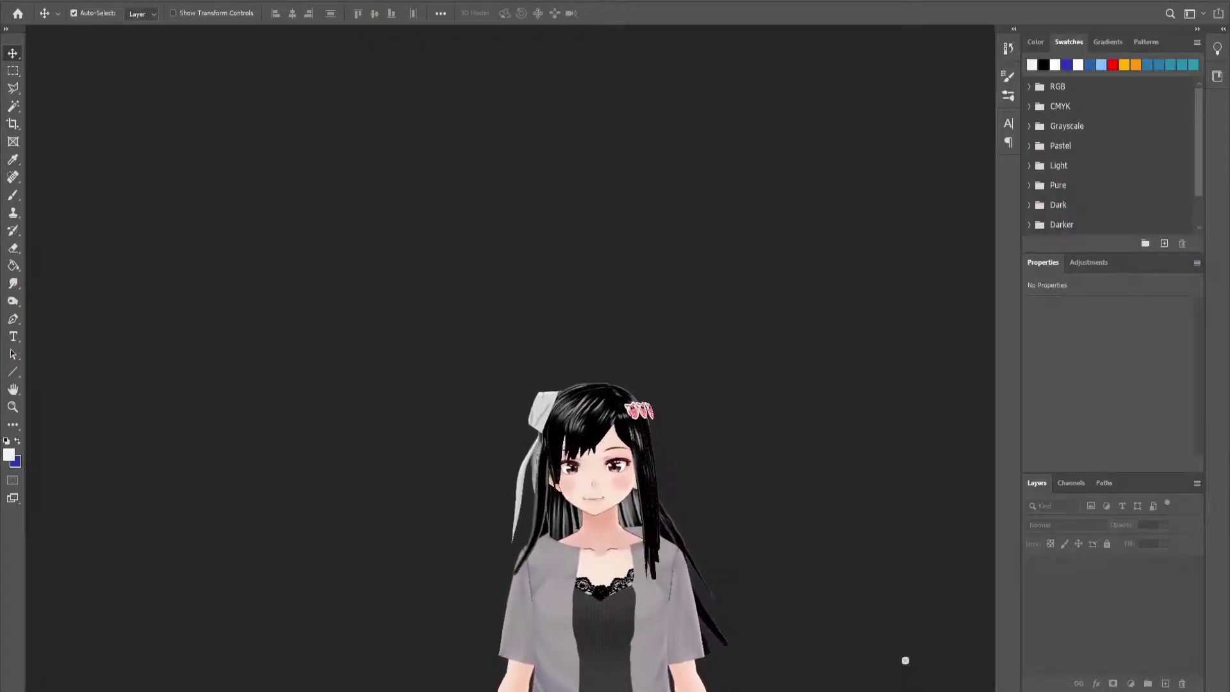
key(ctrl+n)
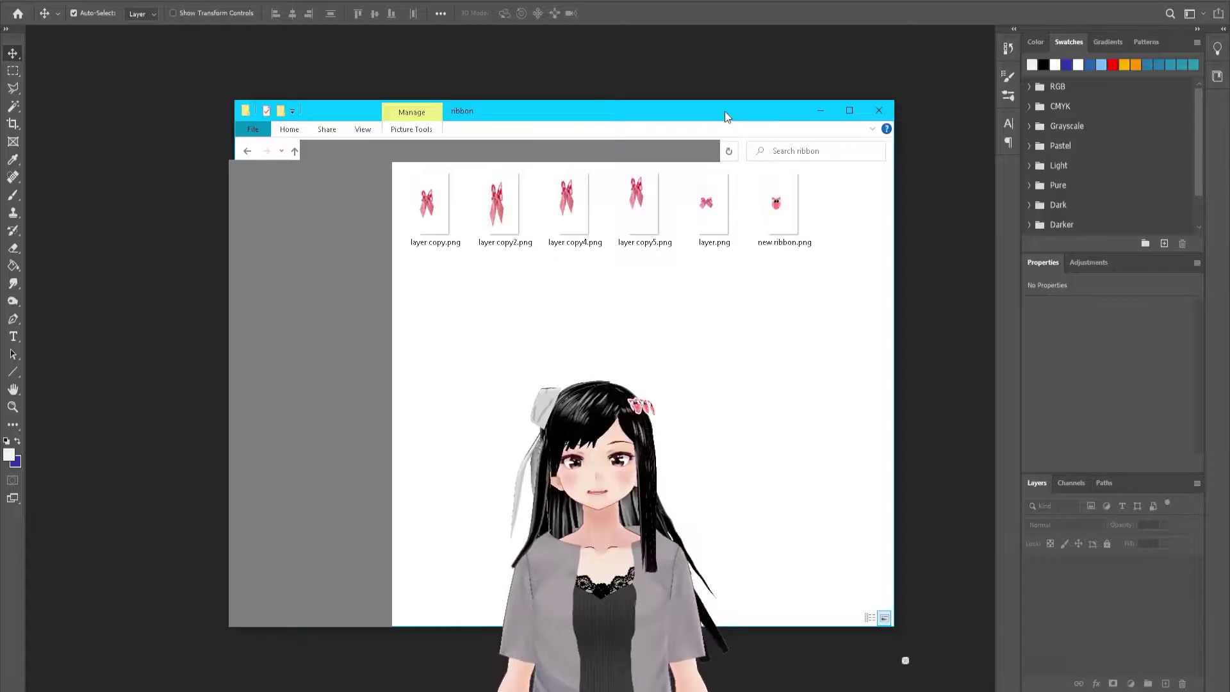
drag(725, 110, 501, 109)
drag(533, 202, 769, 265)
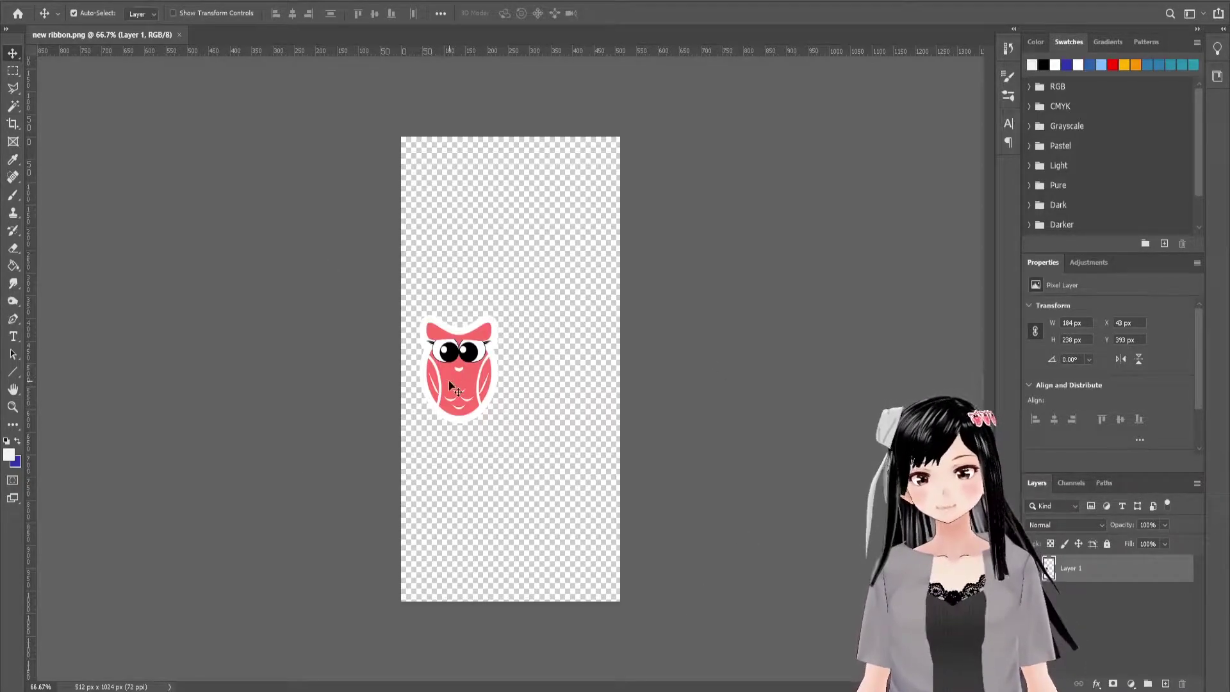
- Delete the owl from the texture canvas using a rectangular selection around it, and clear the selection
key(m)
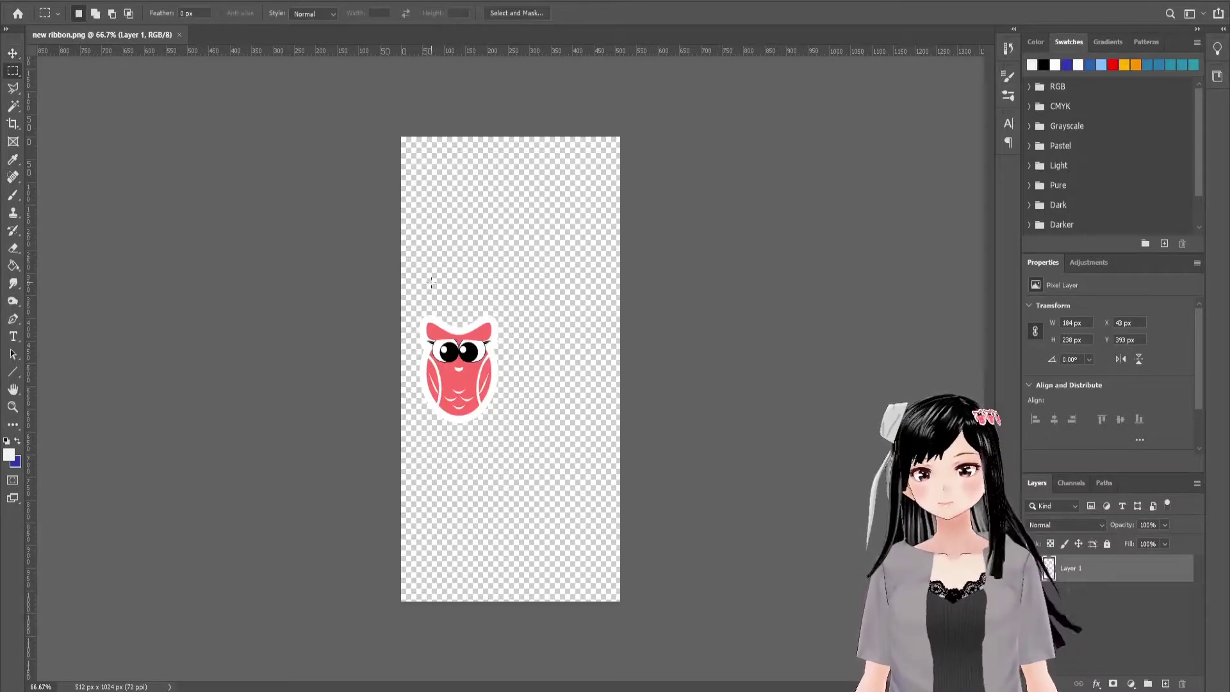
drag(544, 278, 386, 539)
key(Delete)
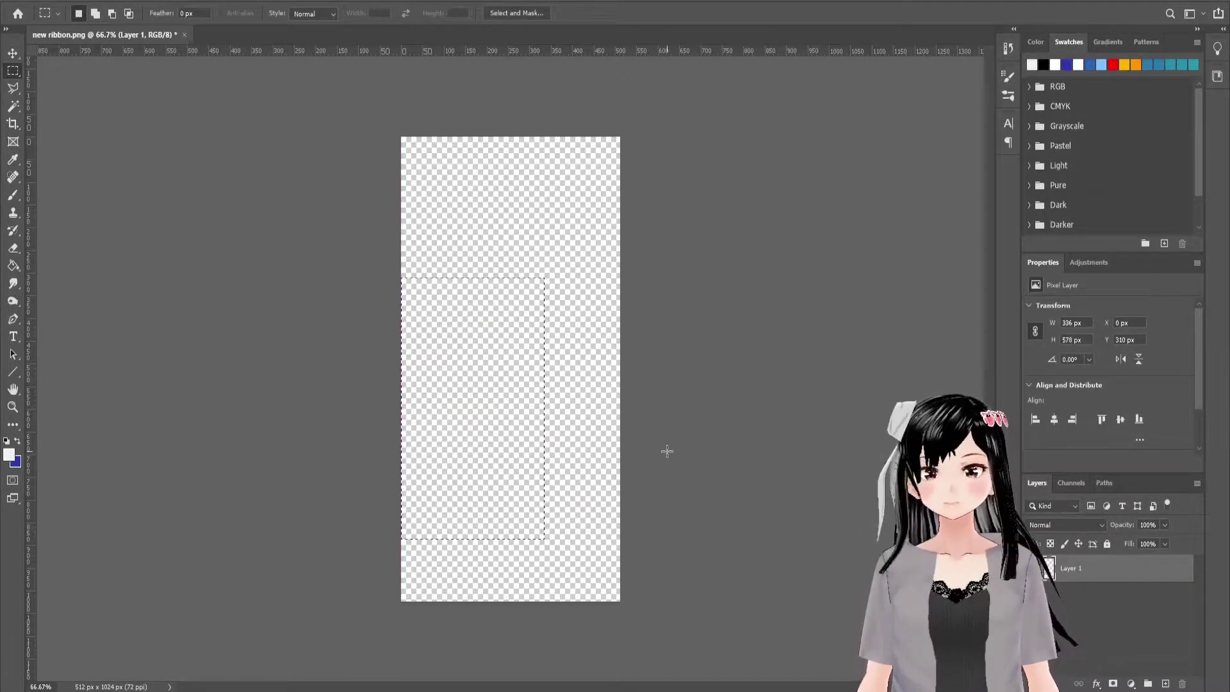
right_click(532, 346)
click(589, 355)
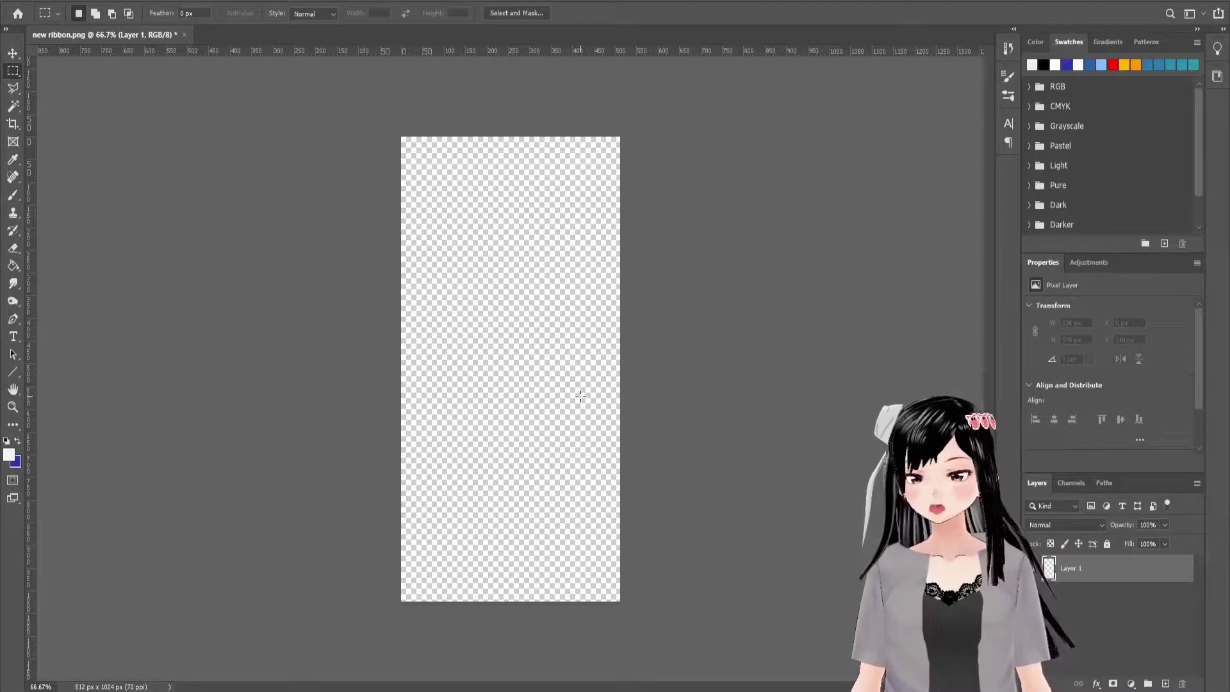
- Paste the copied bow and scale it proportionally to about 47%, placing it against the canvas's left edge
key(ctrl+v)
key(v)
key(ctrl+t)
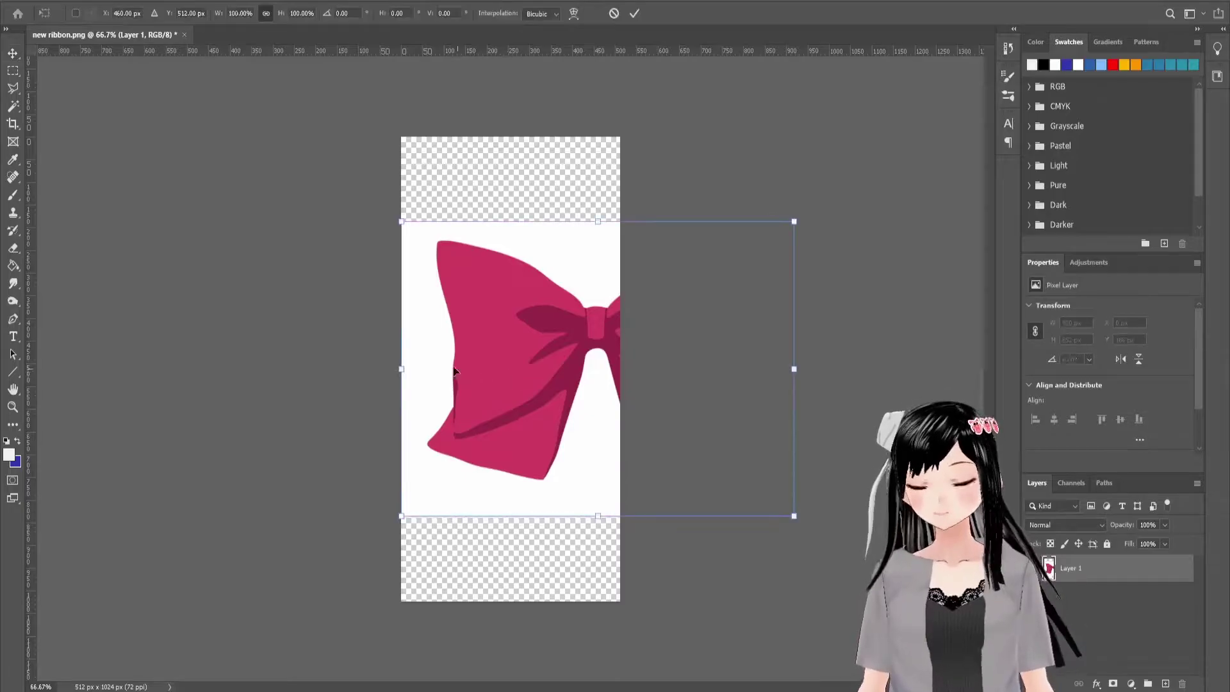
drag(401, 369, 433, 354)
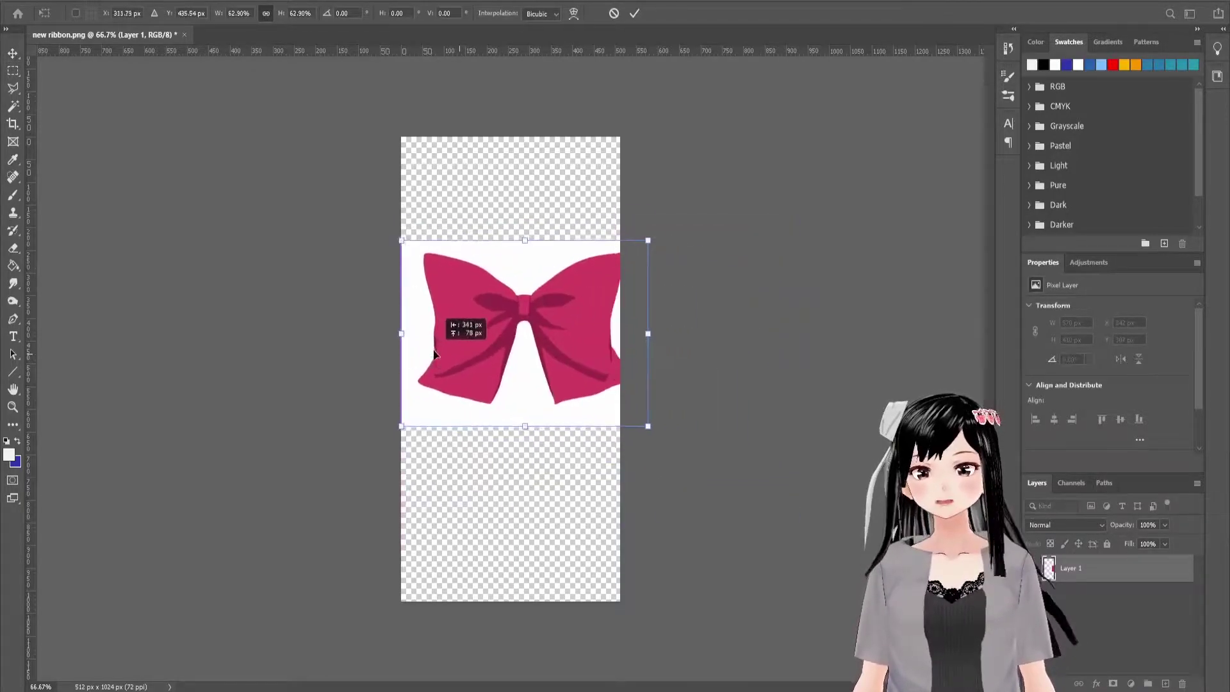
drag(648, 333, 585, 333)
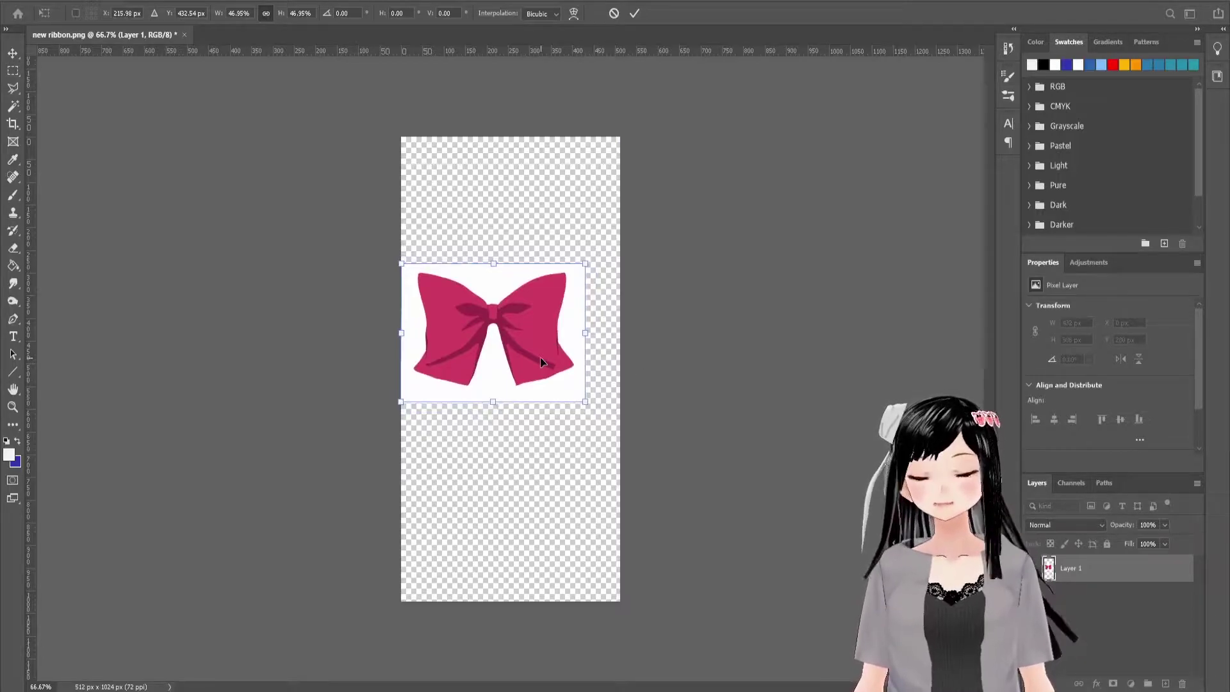
key(Return)
- Try to cut away the white background around the bow's upper-left wing with the Polygonal Lasso, and deselect
alt+scroll(545, 355, up, 2)
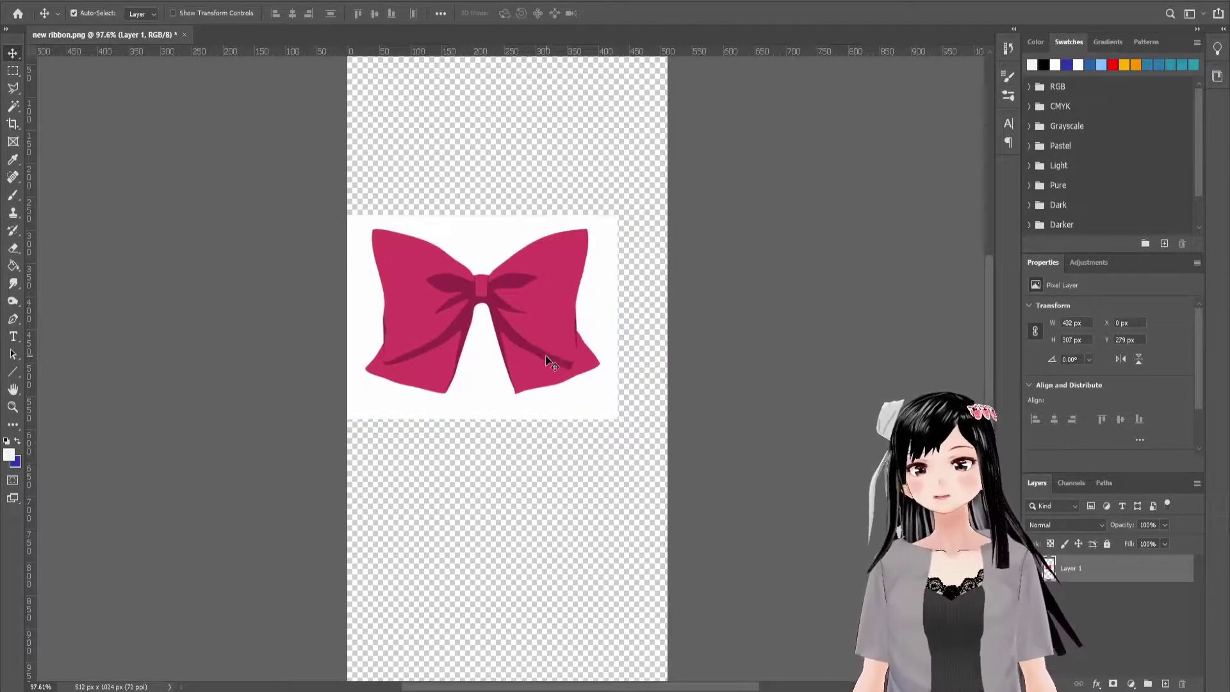
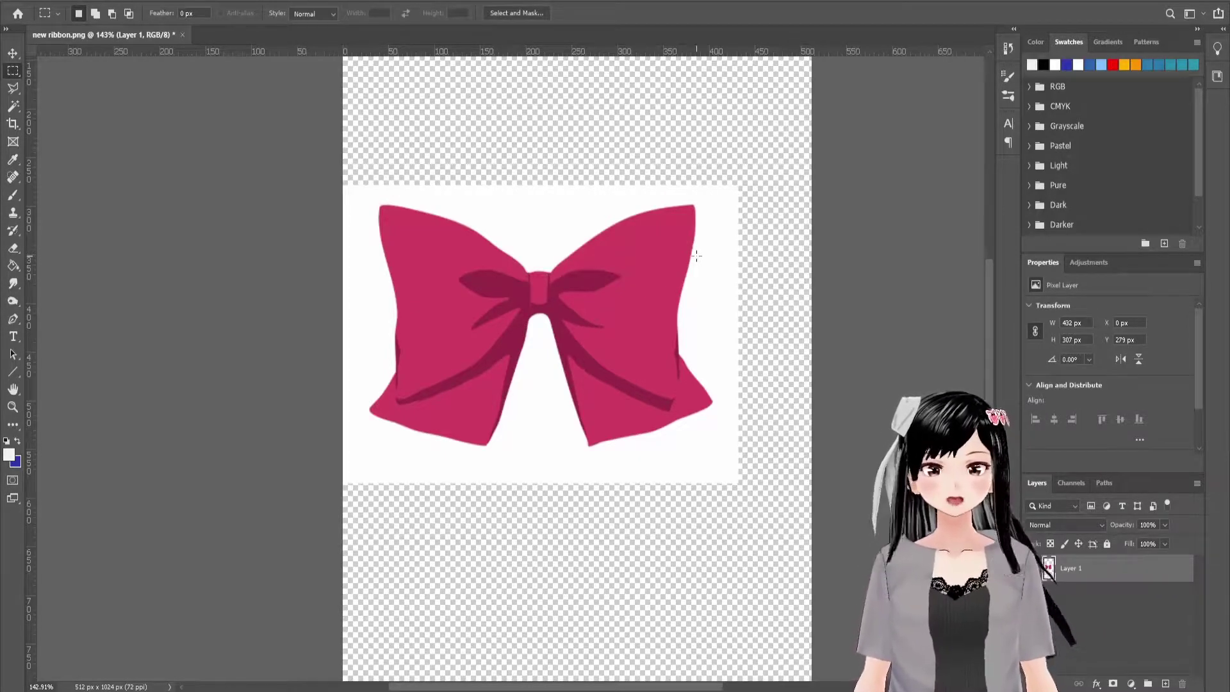
click(19, 88)
alt+scroll(459, 213, up, 5)
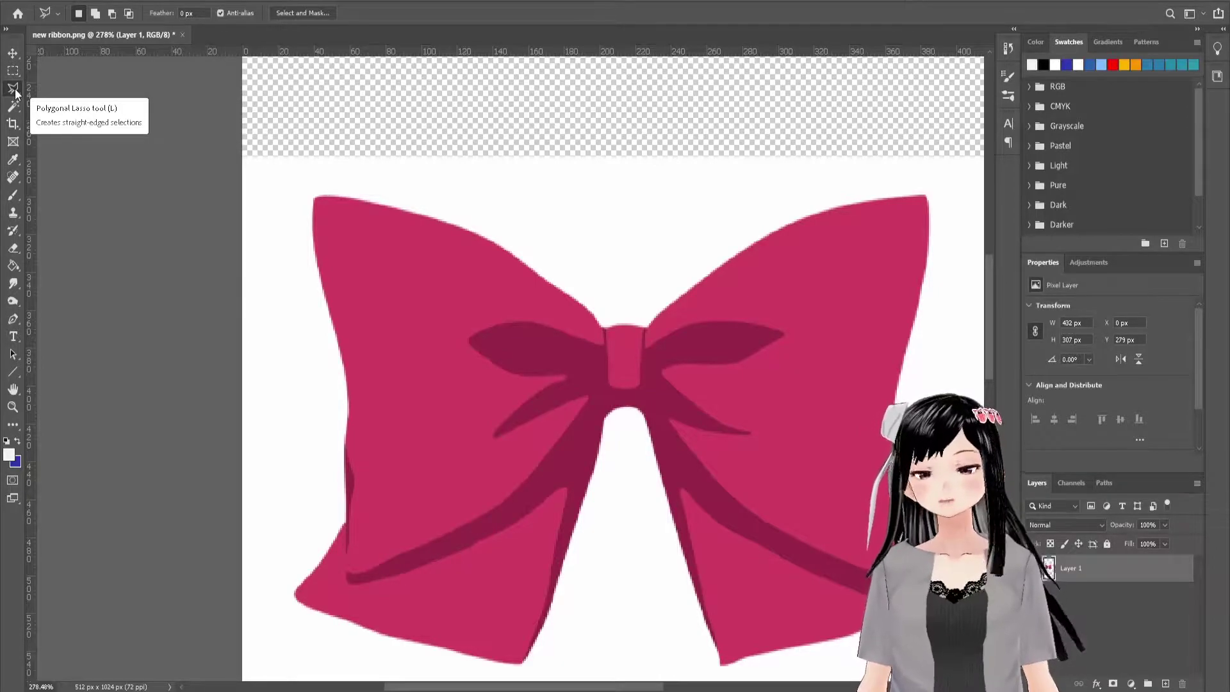
alt+scroll(482, 239, up, 2)
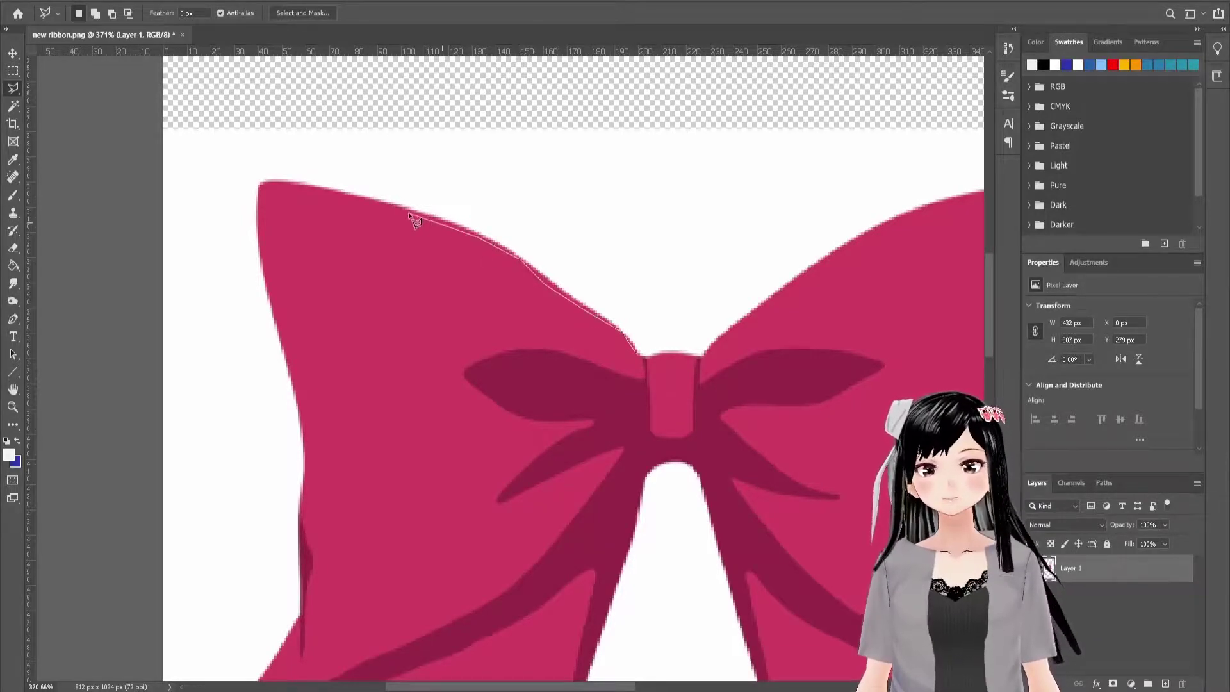
click(307, 495)
click(122, 446)
click(129, 132)
click(197, 63)
click(730, 106)
click(686, 300)
click(640, 351)
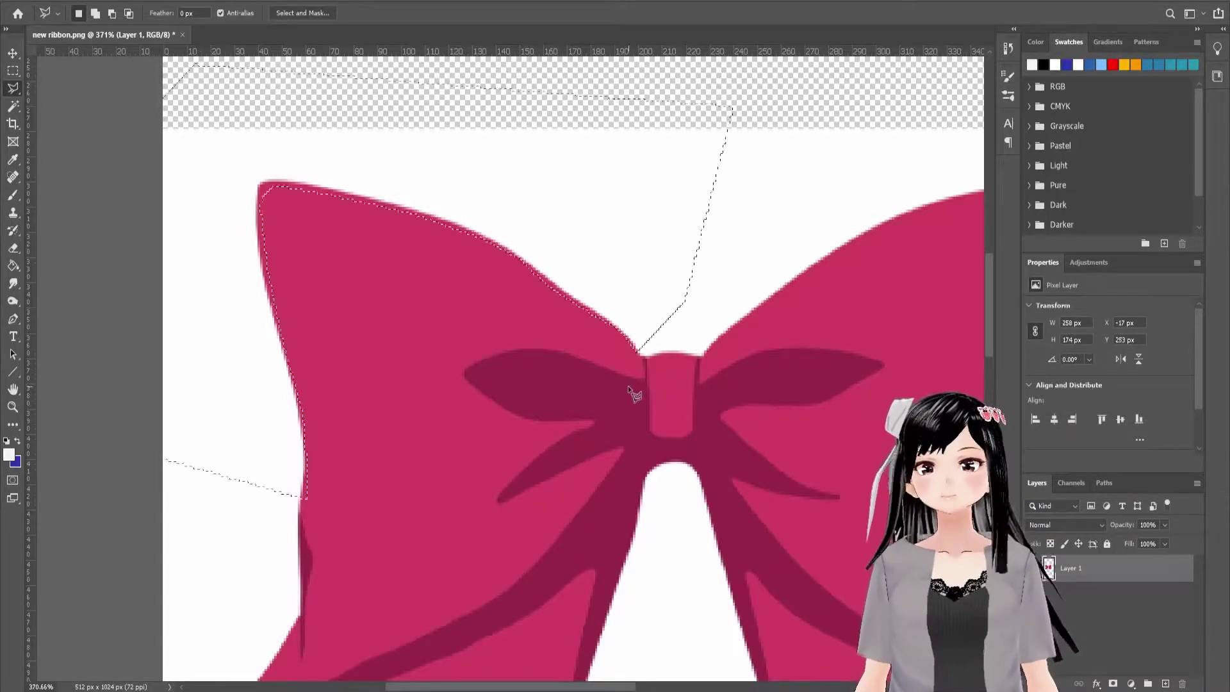
alt+scroll(629, 383, down, 6)
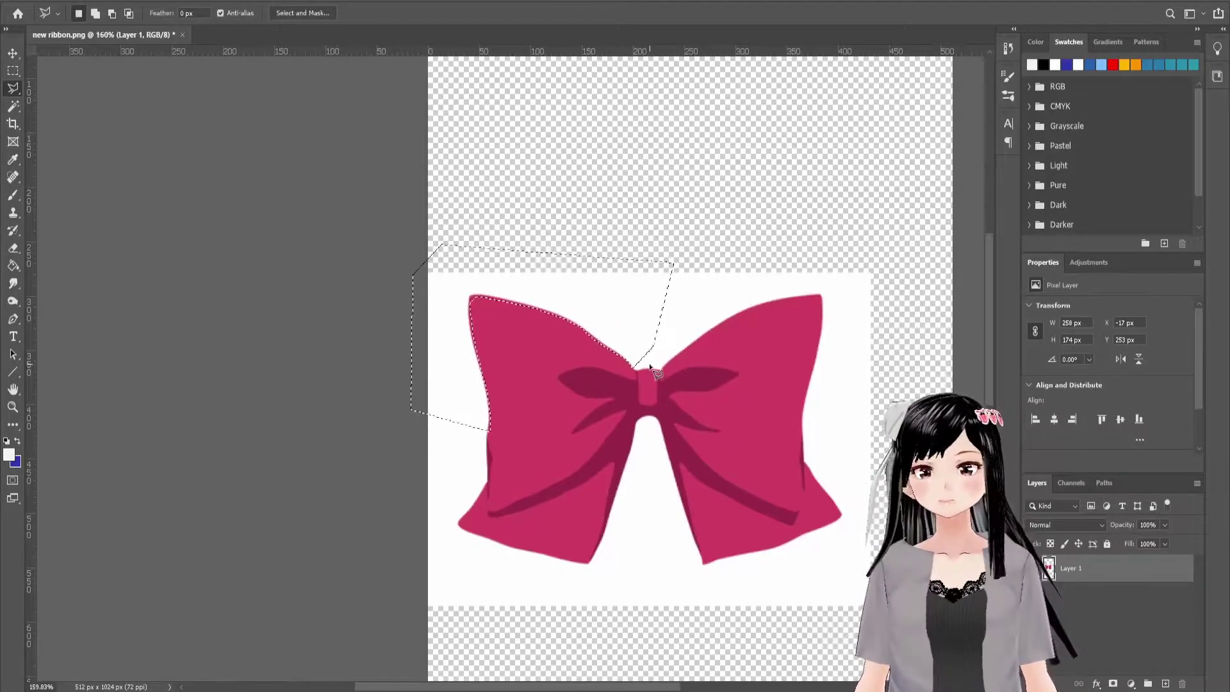
key(Delete)
right_click(578, 275)
click(596, 282)
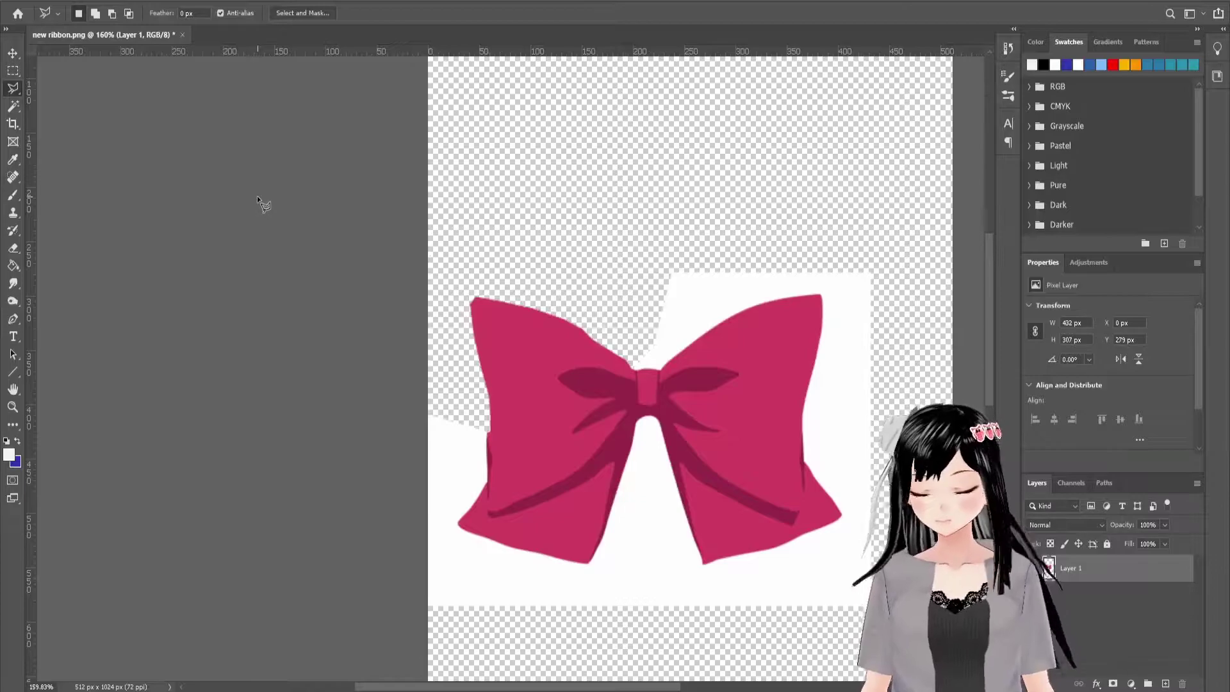
- Undo the lasso deletion and clear the remaining selection
key(ctrl+z)
key(ctrl+z)
click(528, 311)
- Remove the white background around the bow with a contiguous Magic Wand selection at tolerance 10
click(14, 108)
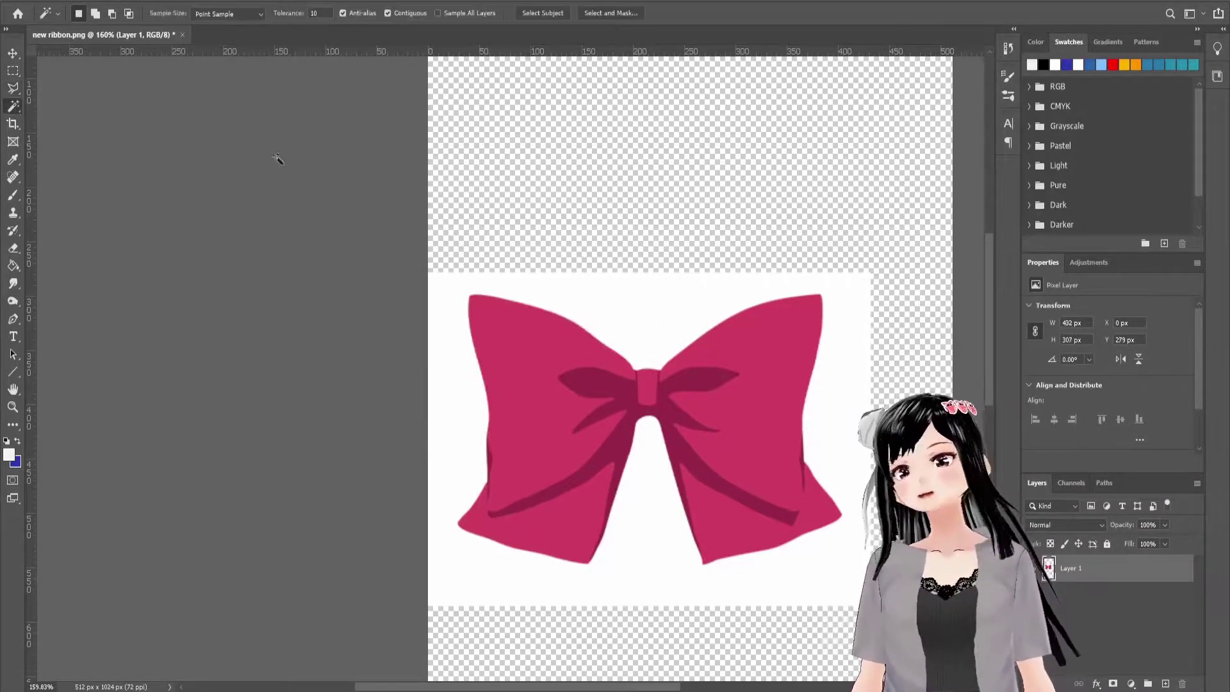
click(667, 303)
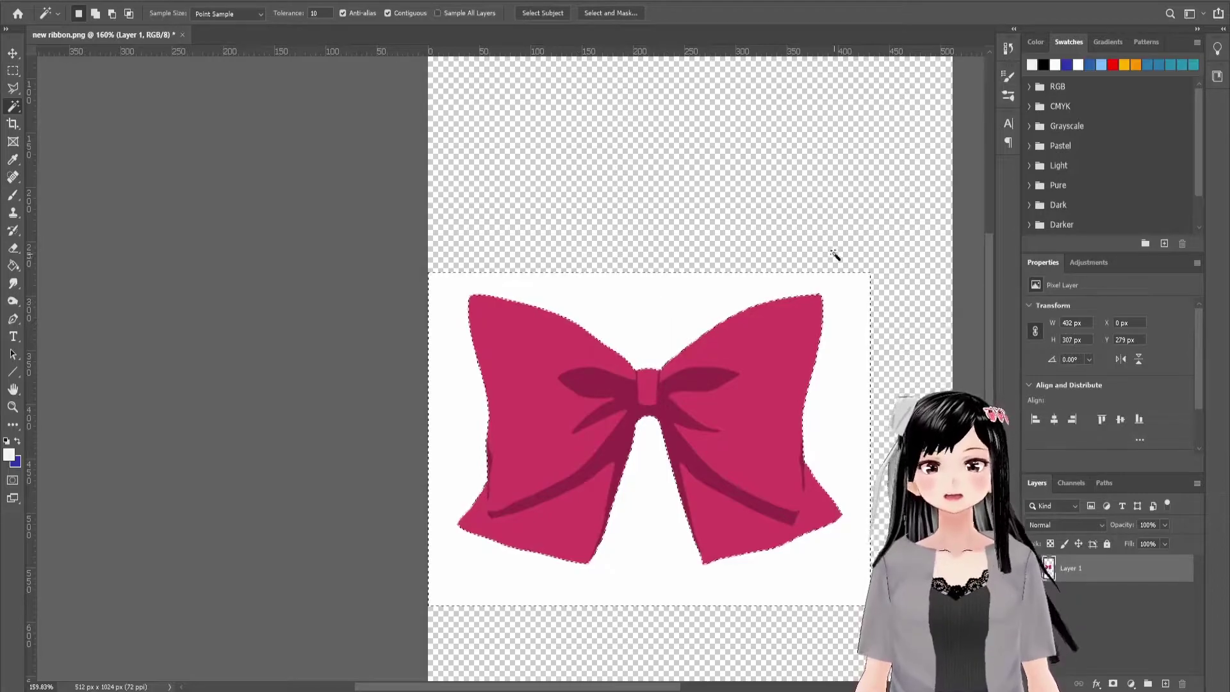
key(Delete)
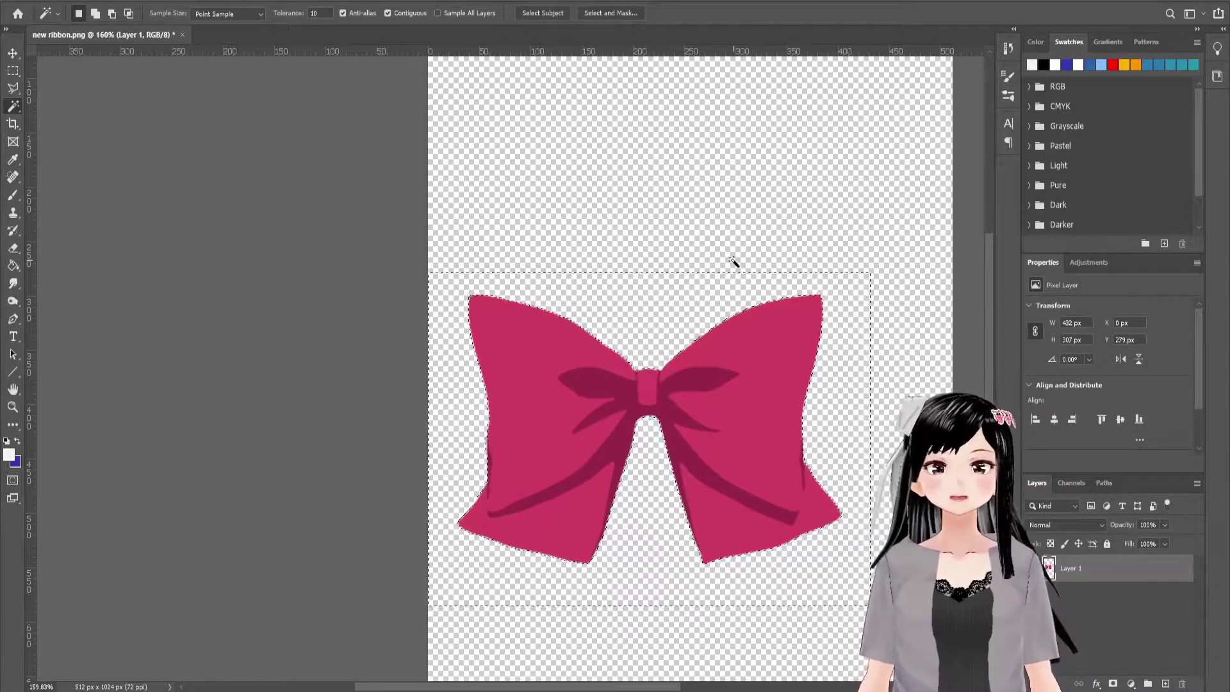
- Deselect and move the bow partly off the canvas's left edge, to about X -224 px, Y 262 px, leaving its right half on the canvas
click(13, 53)
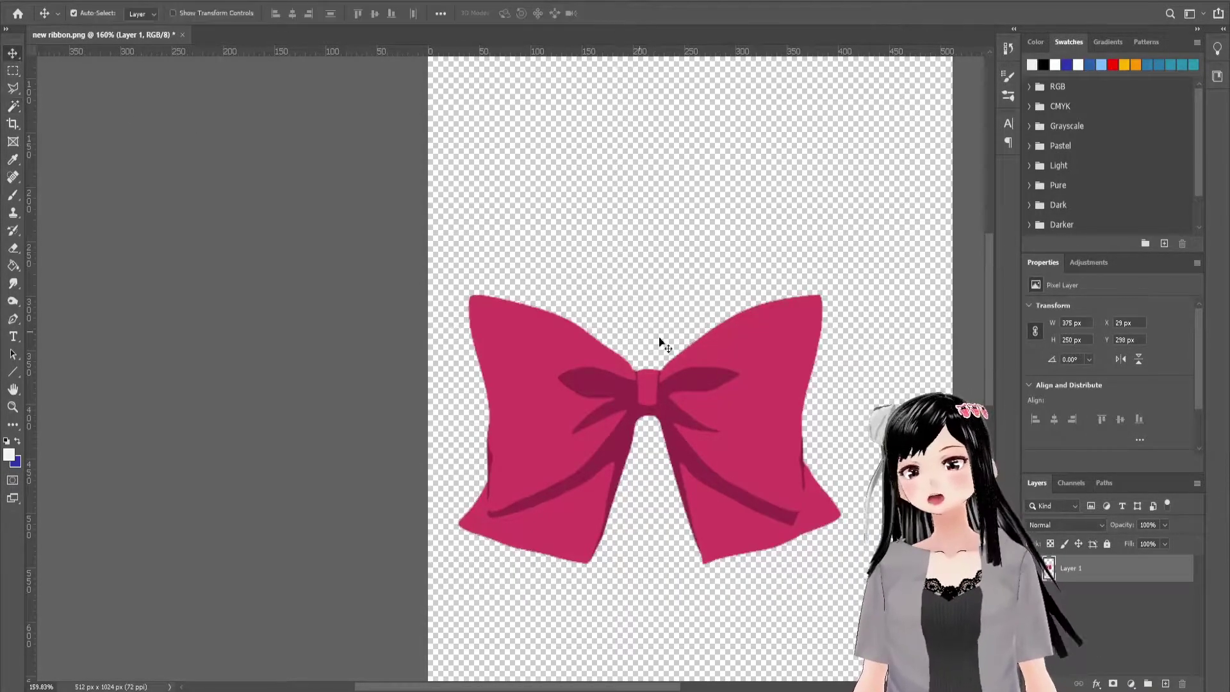
alt+scroll(678, 316, down, 3)
drag(718, 398, 718, 342)
alt+scroll(809, 338, down, 3)
alt+scroll(633, 328, up, 3)
drag(508, 256, 378, 290)
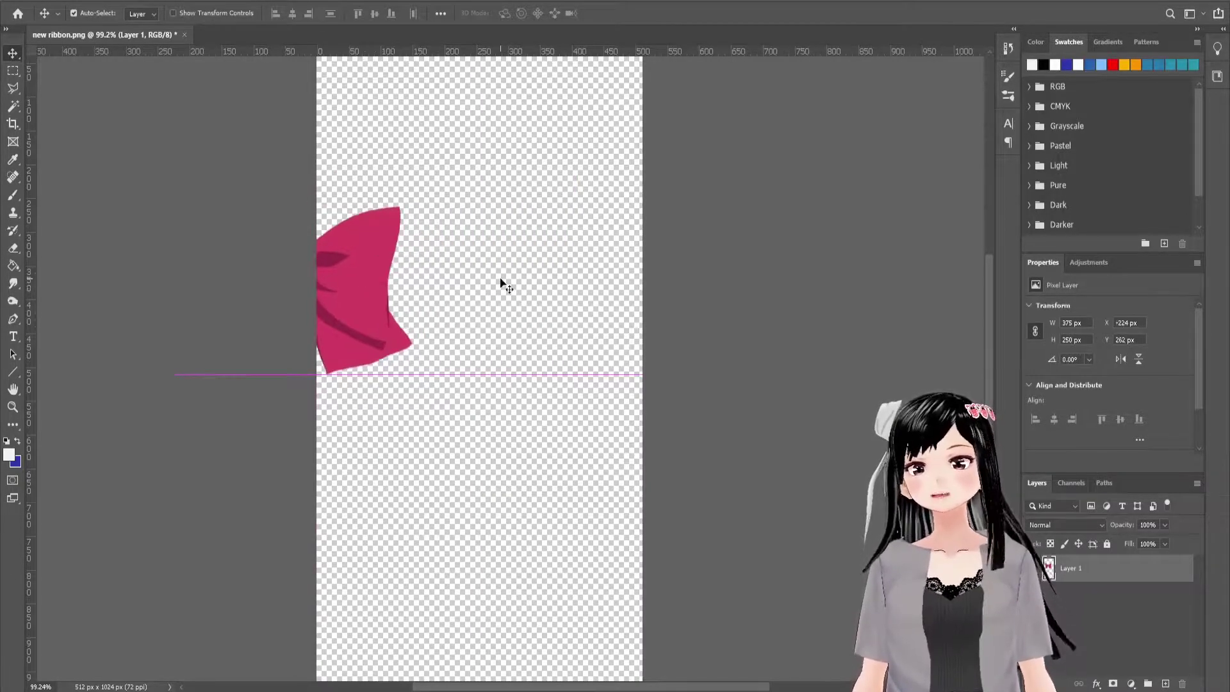
- Place three vertical guides in the empty area left of the canvas
alt+scroll(329, 213, down, 1)
drag(29, 82, 168, 187)
drag(26, 200, 227, 214)
click(250, 210)
ctrl+scroll(248, 202, left, 2)
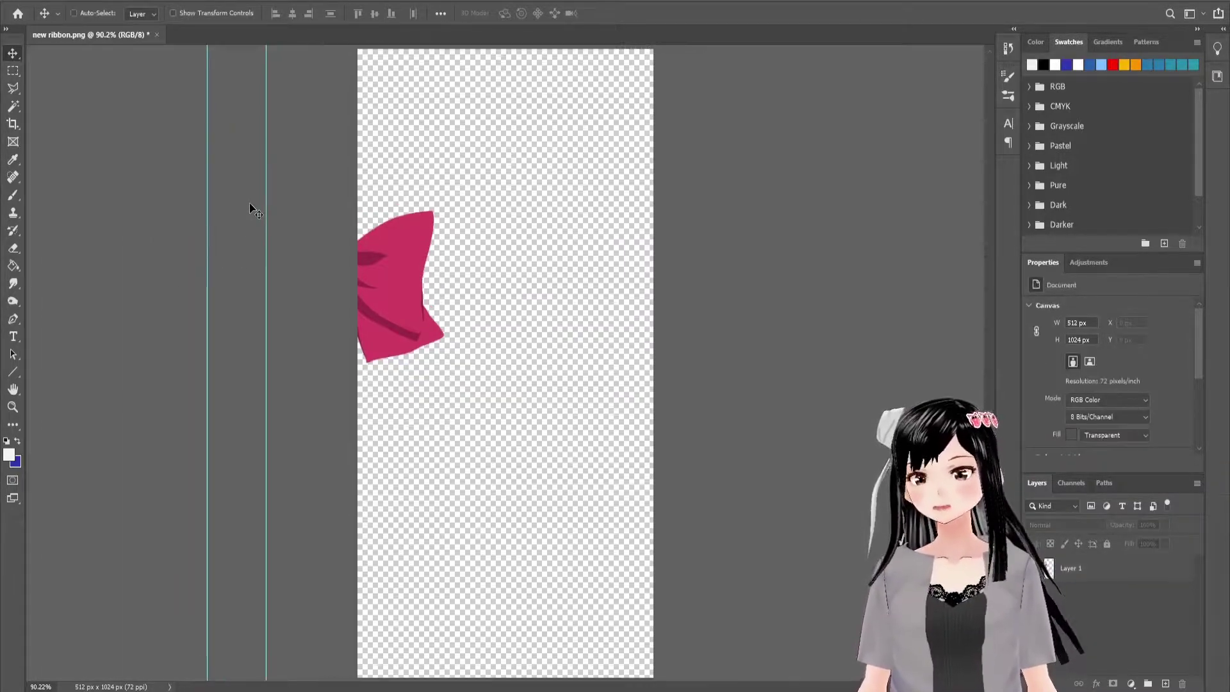
drag(29, 167, 85, 172)
- Add a vertical guide down the centre of the canvas with the rulers shown, and select the bow's layer
click(215, 1)
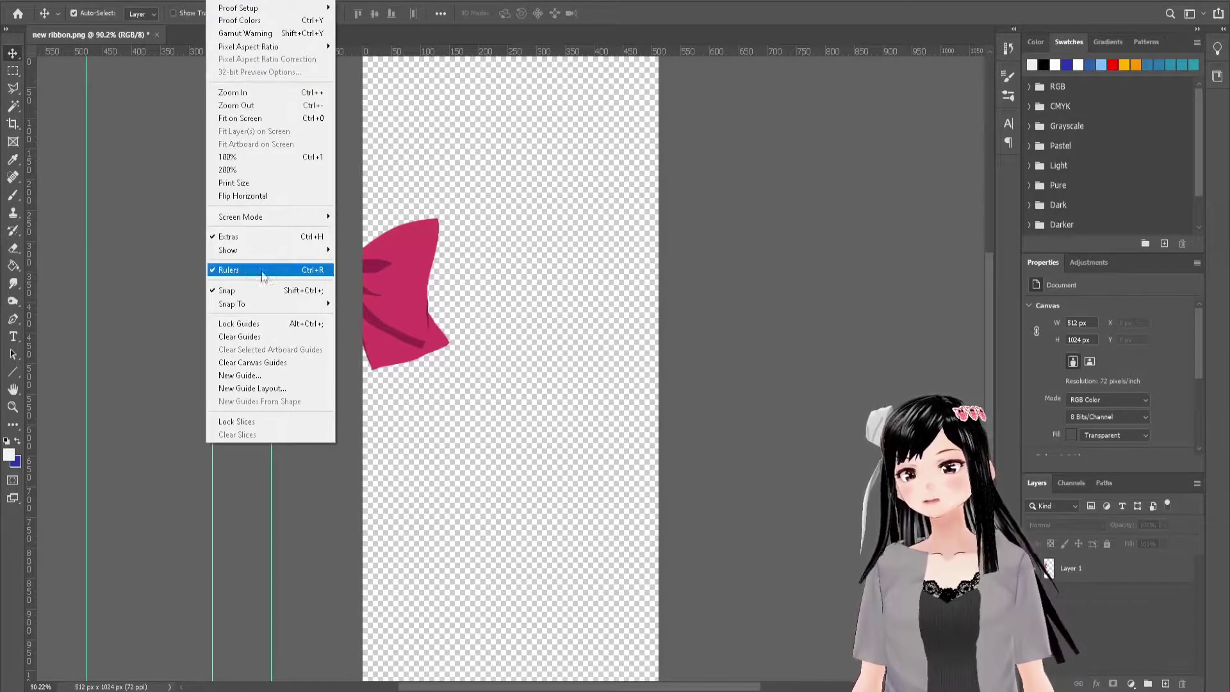
click(172, 274)
drag(30, 255, 508, 307)
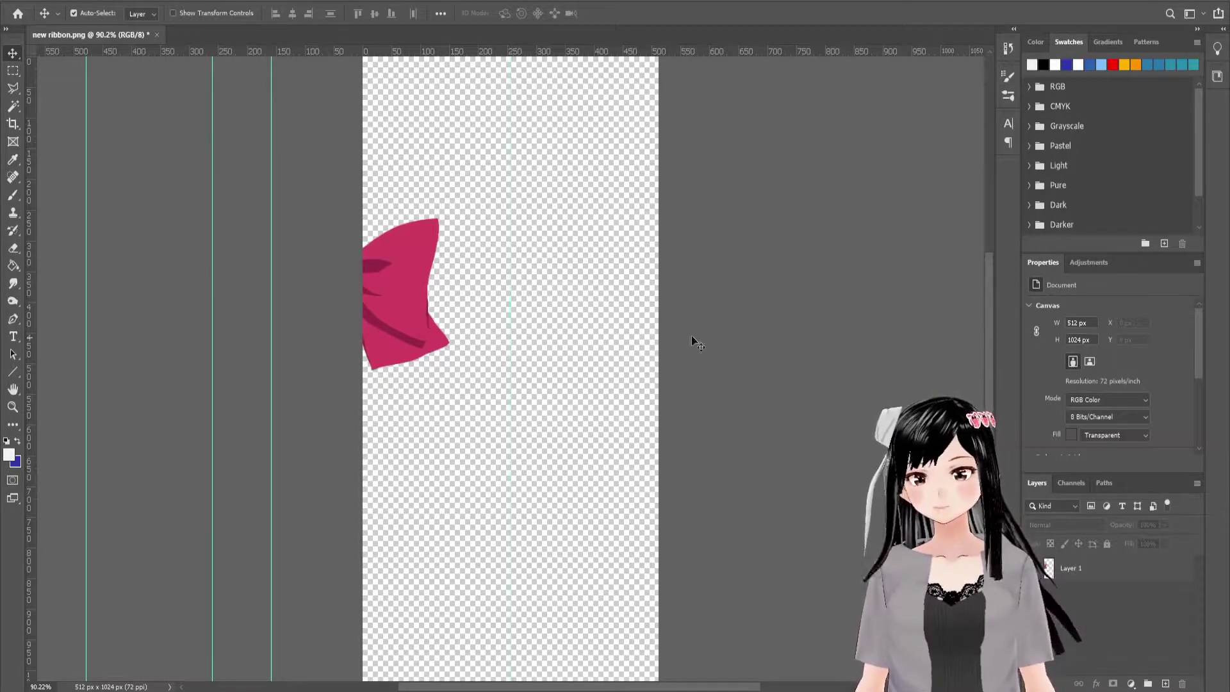
alt+scroll(549, 303, down, 3)
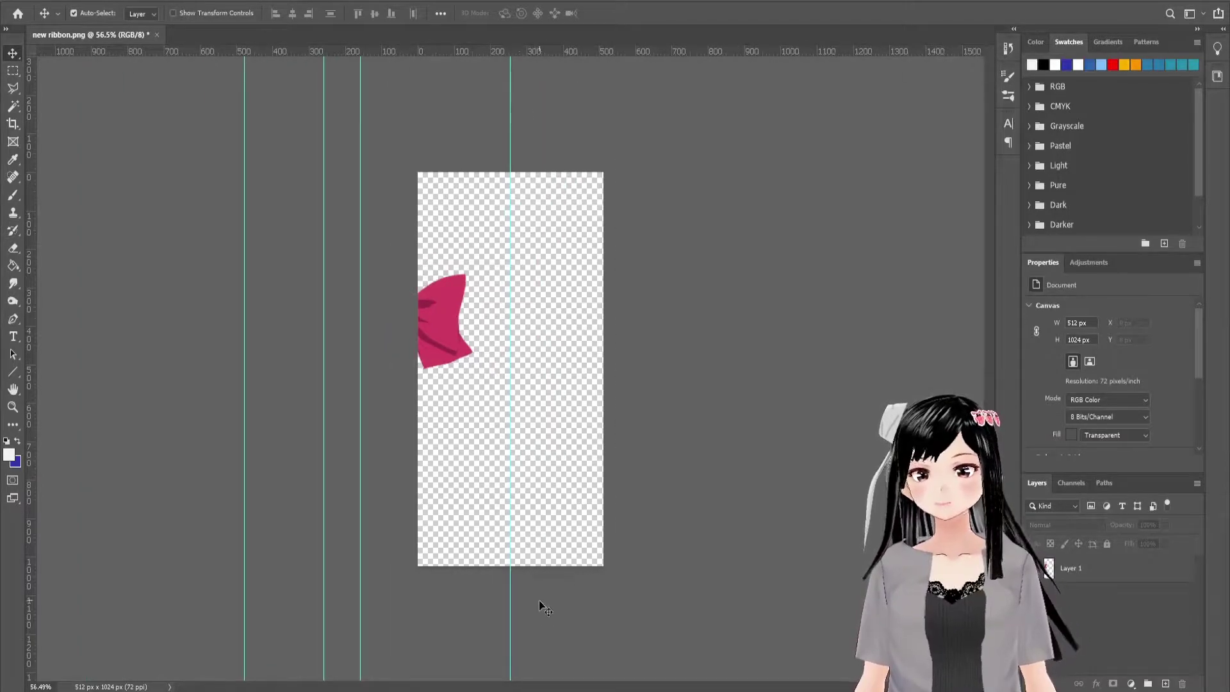
click(450, 328)
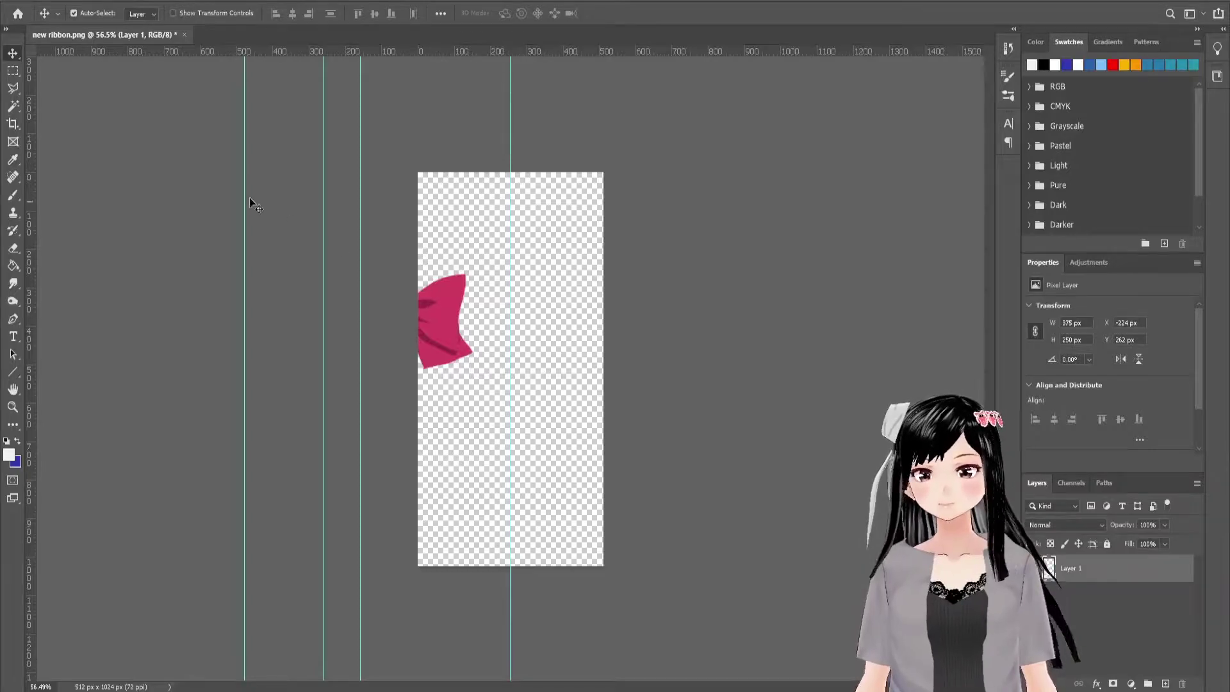
- Move the bow to the canvas's left edge and scale it proportionally to 256 px wide, so it ends at the centre guide
drag(435, 326, 517, 283)
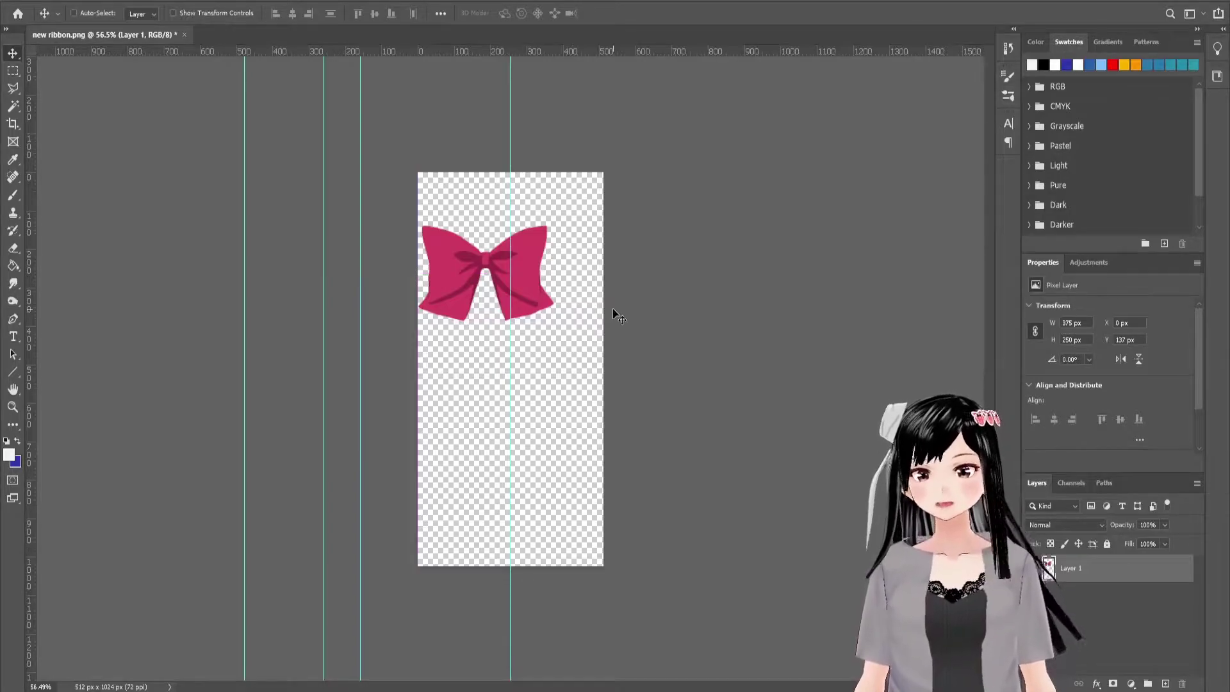
key(ctrl+t)
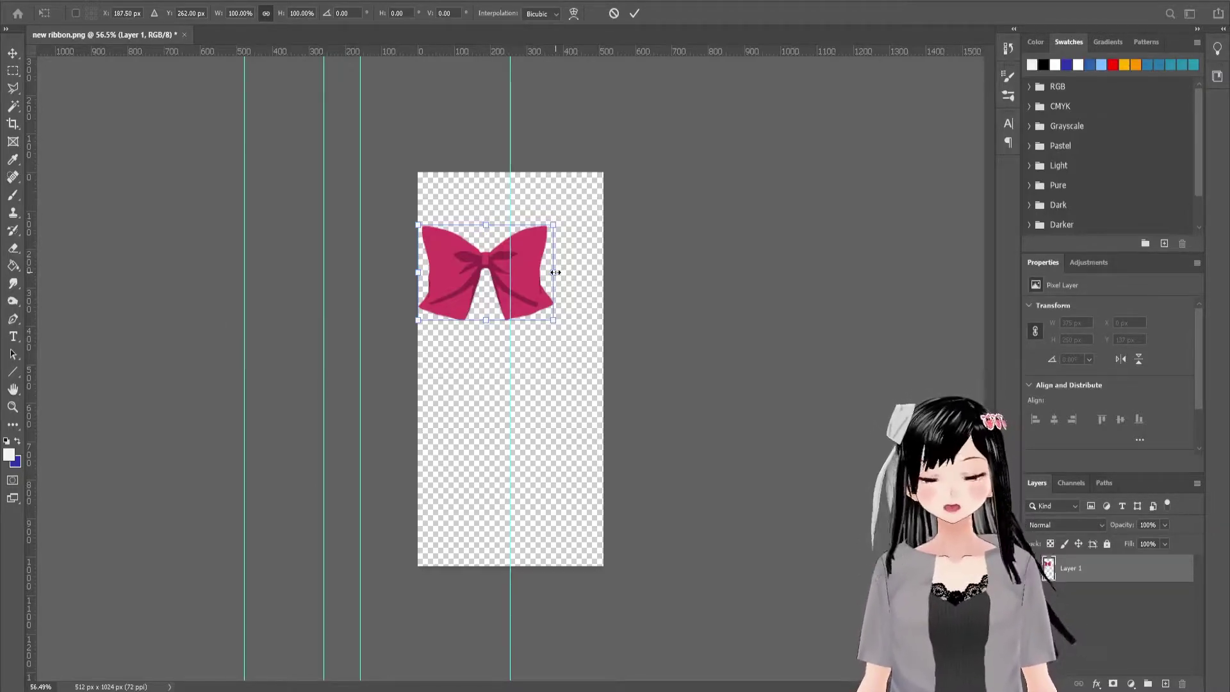
drag(555, 273, 510, 274)
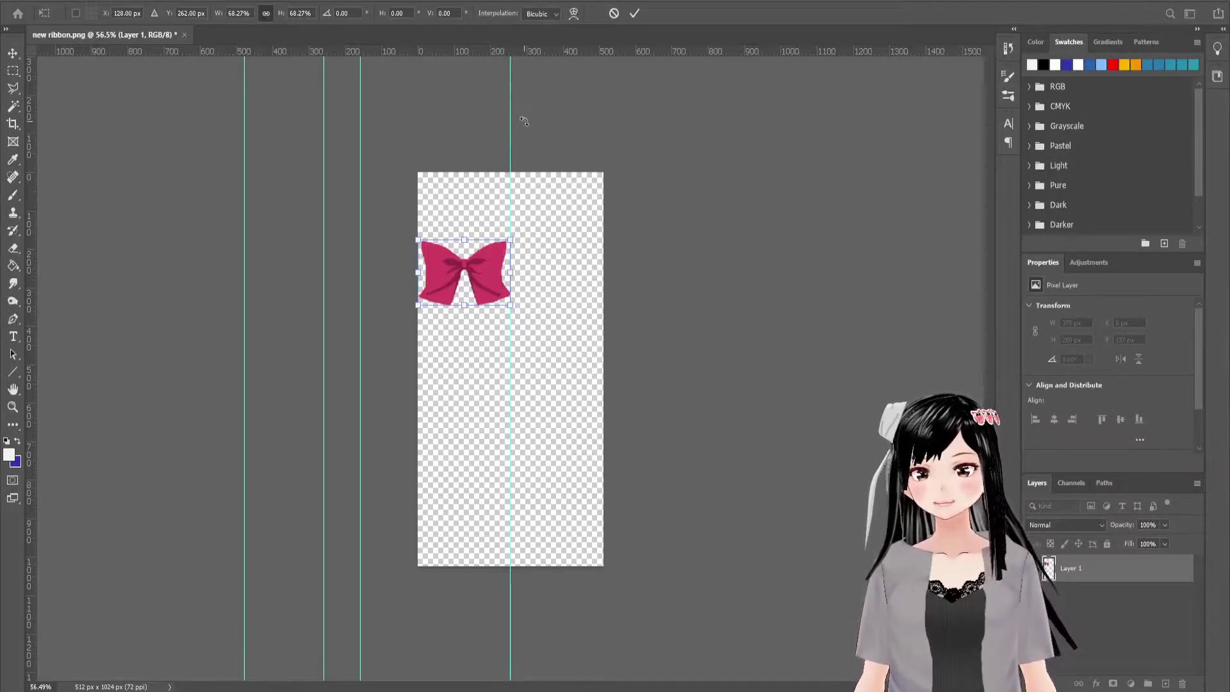
key(Return)
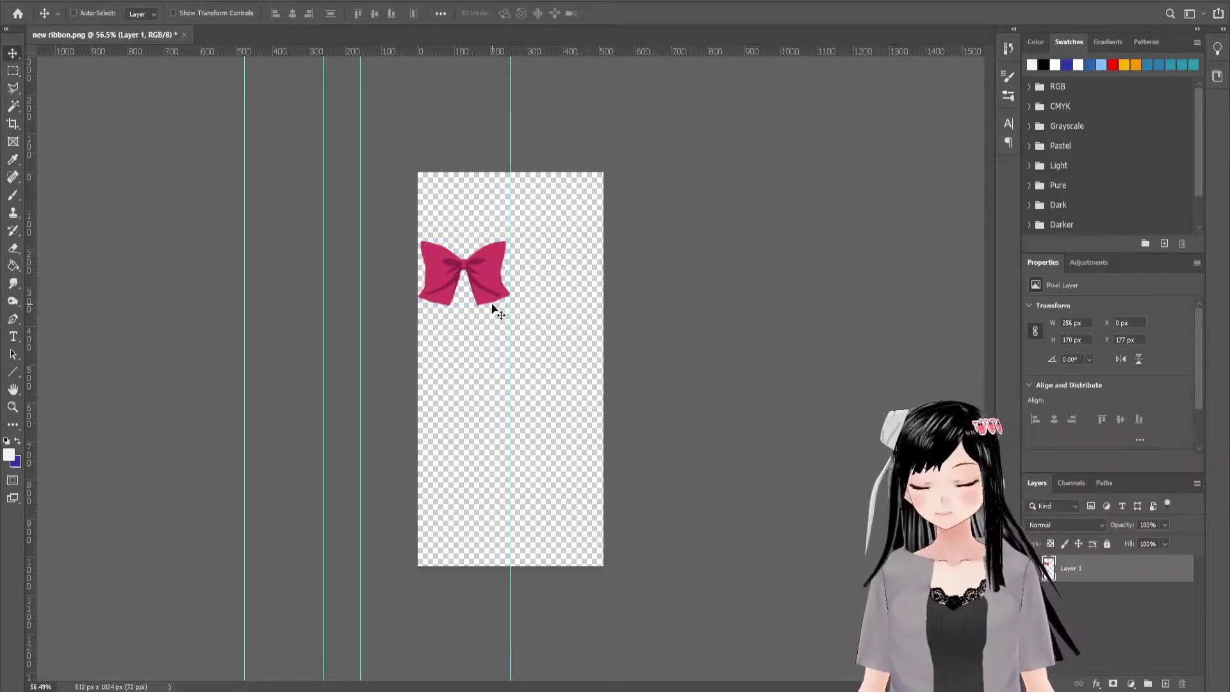
- Stretch the bow downward to about 403 px tall while keeping its width, and save new ribbon.png
key(ctrl+t)
drag(465, 308, 469, 397)
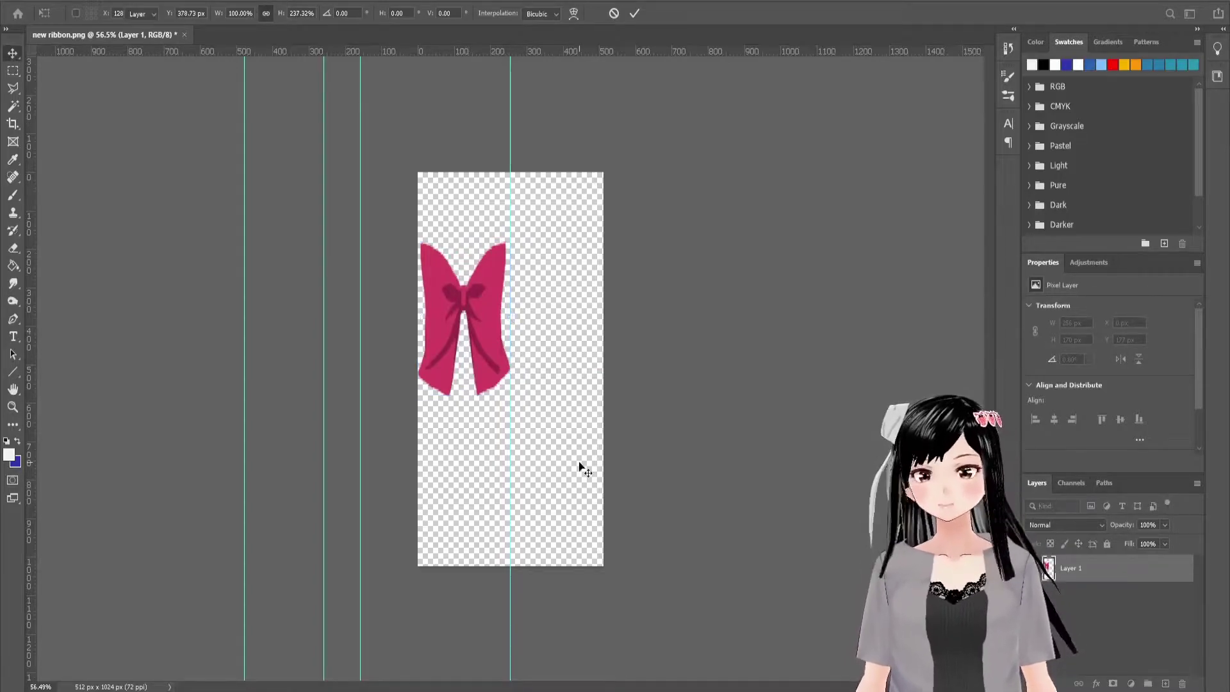
key(Return)
alt+scroll(504, 382, up, 6)
drag(642, 295, 690, 359)
alt+scroll(687, 361, down, 2)
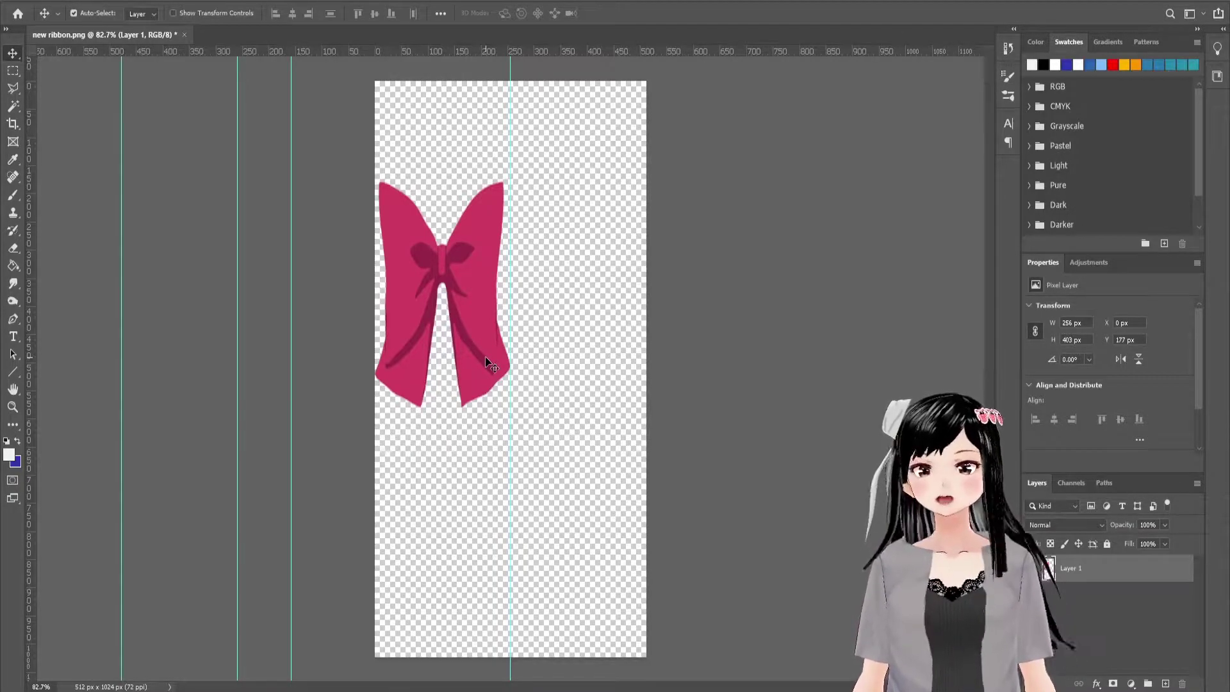
alt+scroll(508, 357, down, 2)
alt+scroll(508, 356, up, 1)
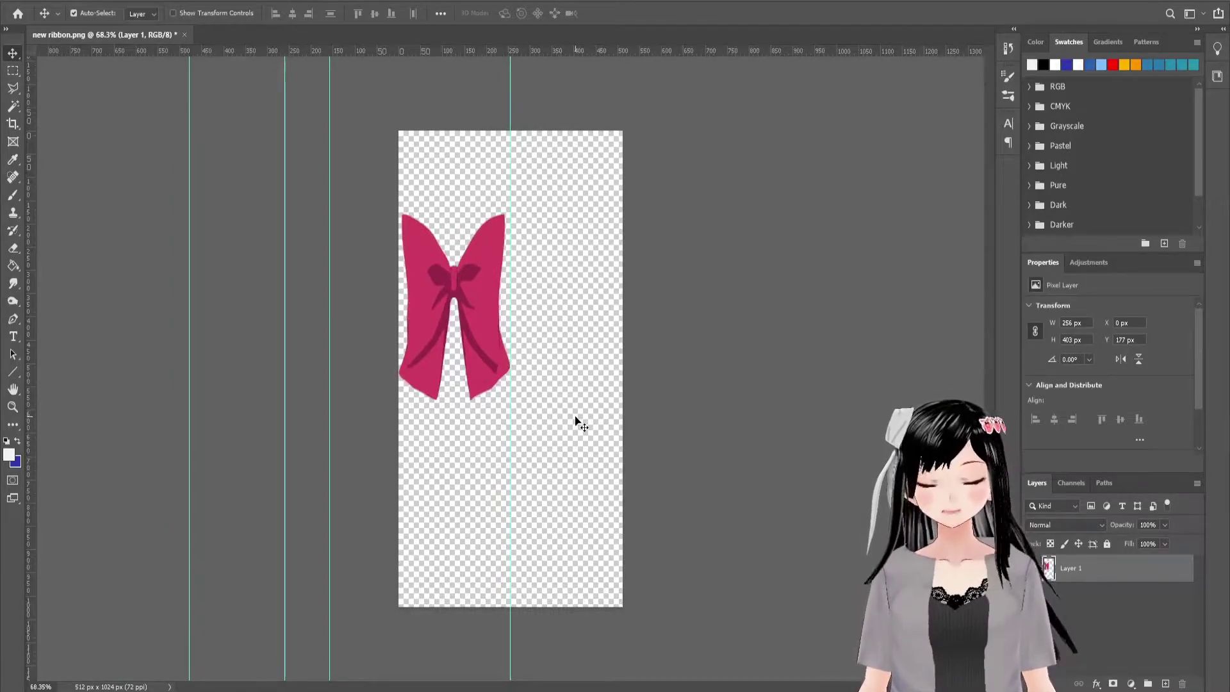
key(ctrl+s)
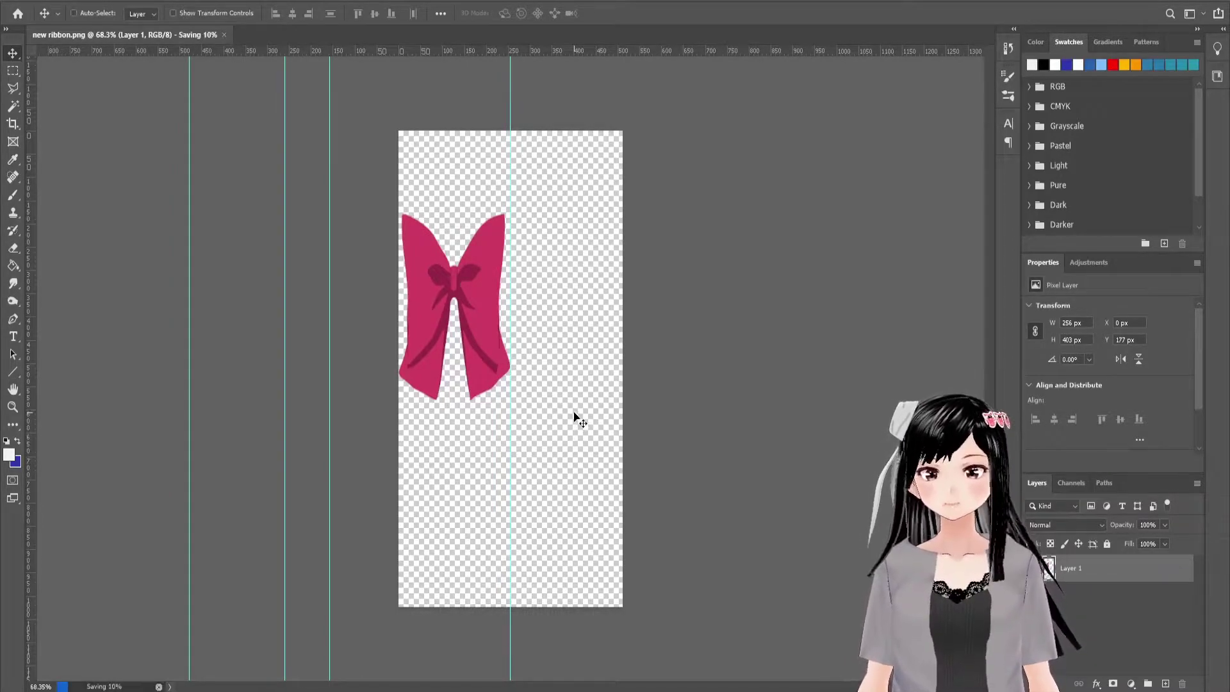
key(ctrl+s)
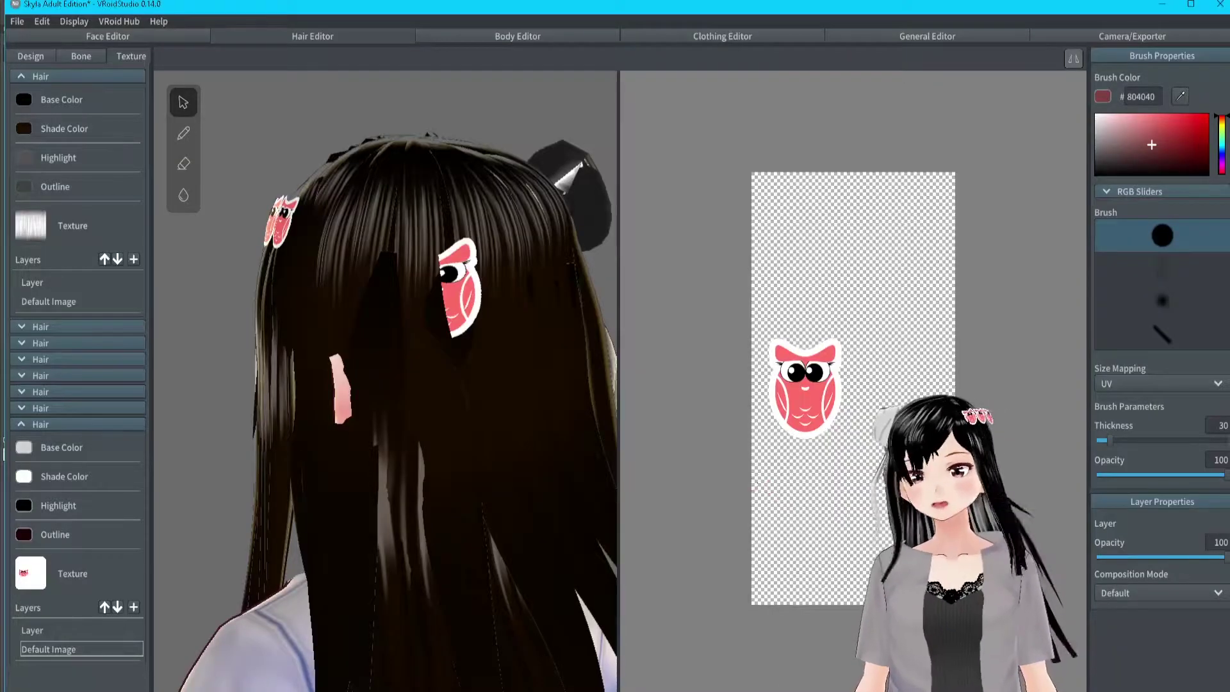
- Switch to VRoid Studio and import new ribbon.png into the Default Image layer of the owl hair texture
mouse_move(488, 383)
right_down()
mouse_move(518, 373)
mouse_move(474, 373)
mouse_move(466, 386)
right_up()
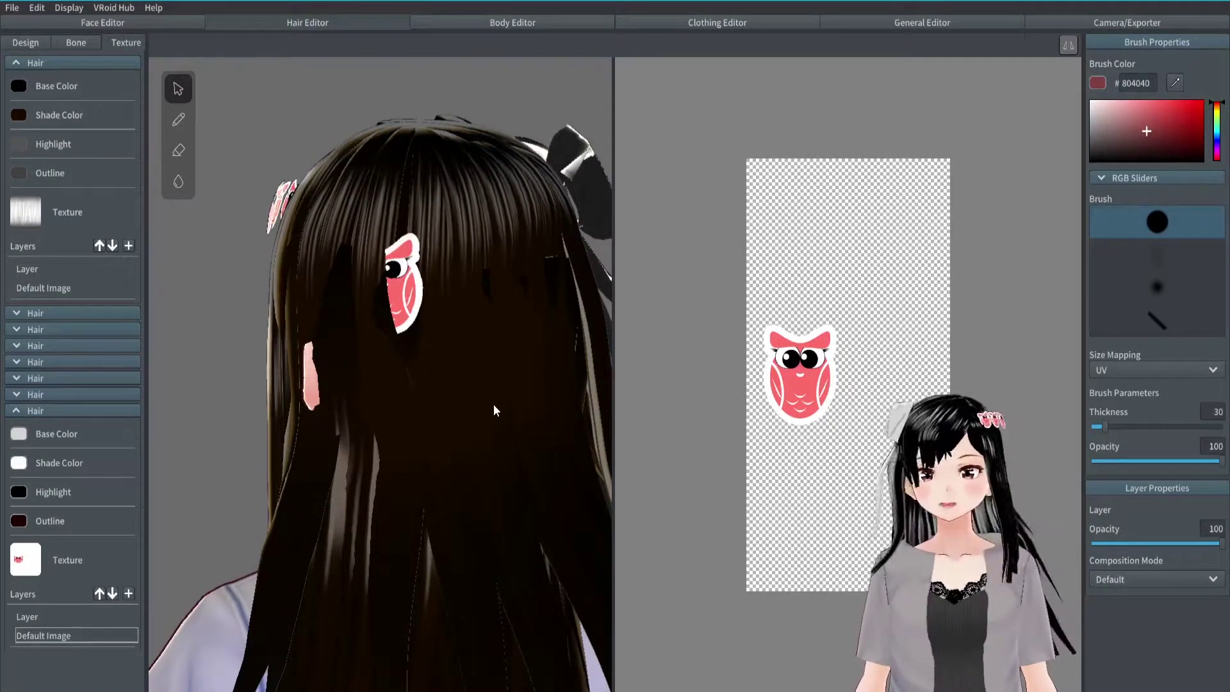
right_click(77, 633)
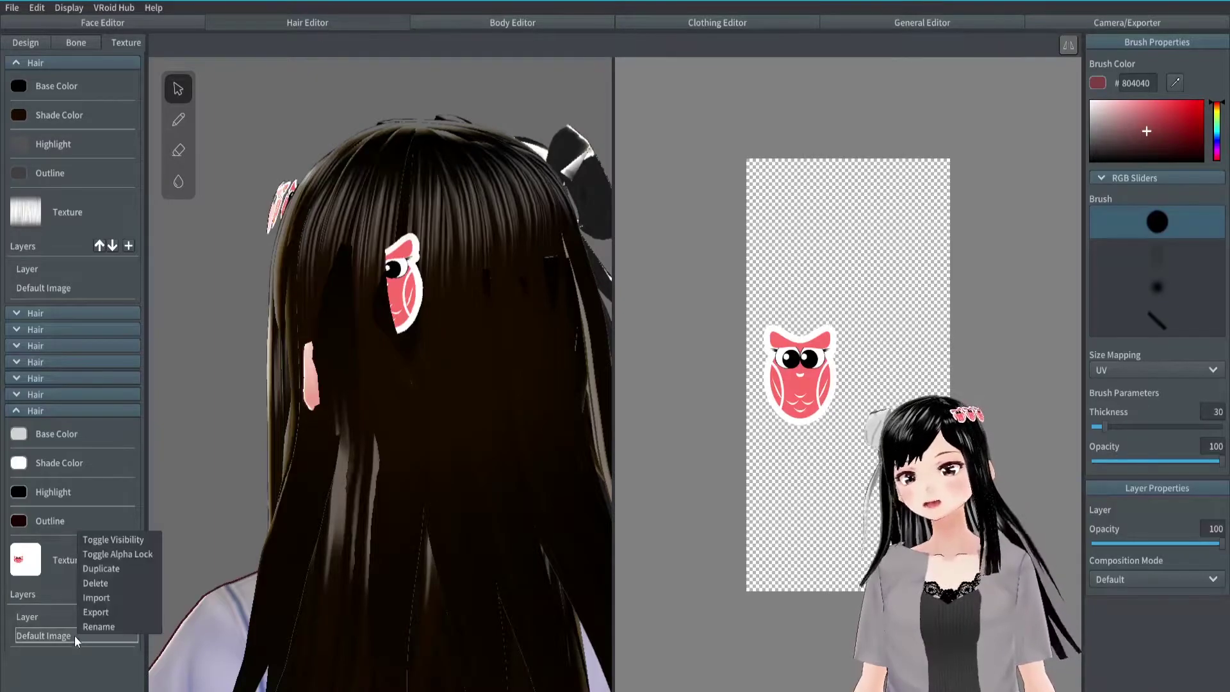
click(135, 596)
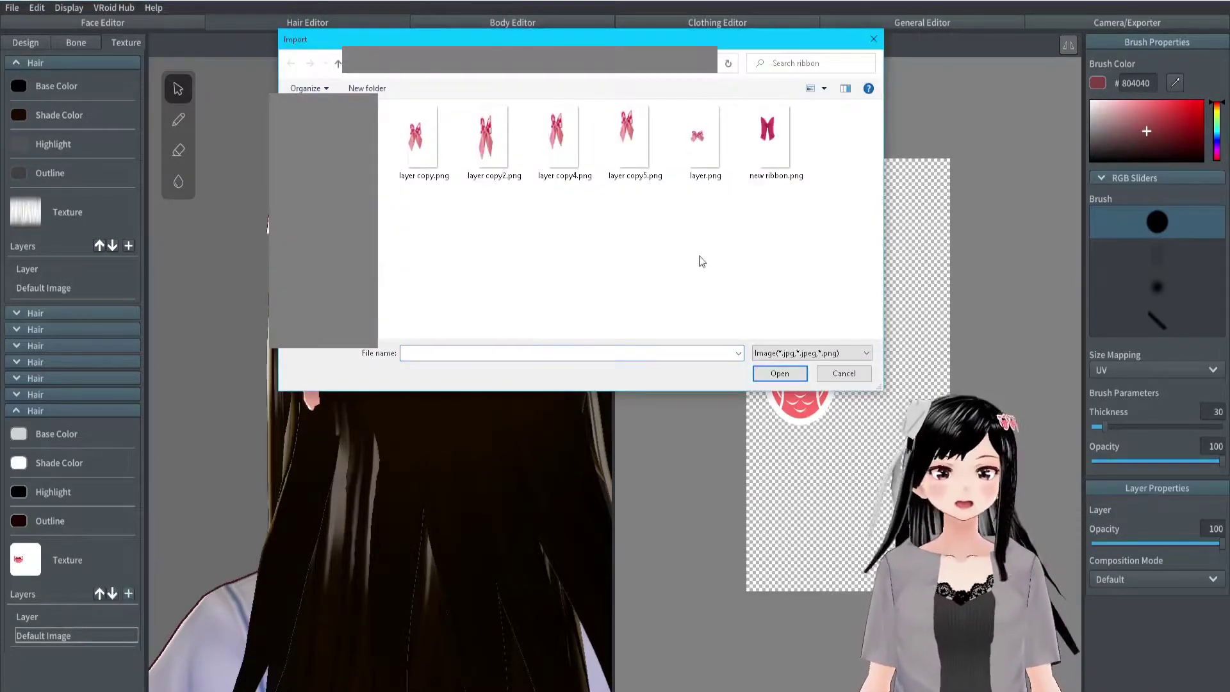
click(787, 148)
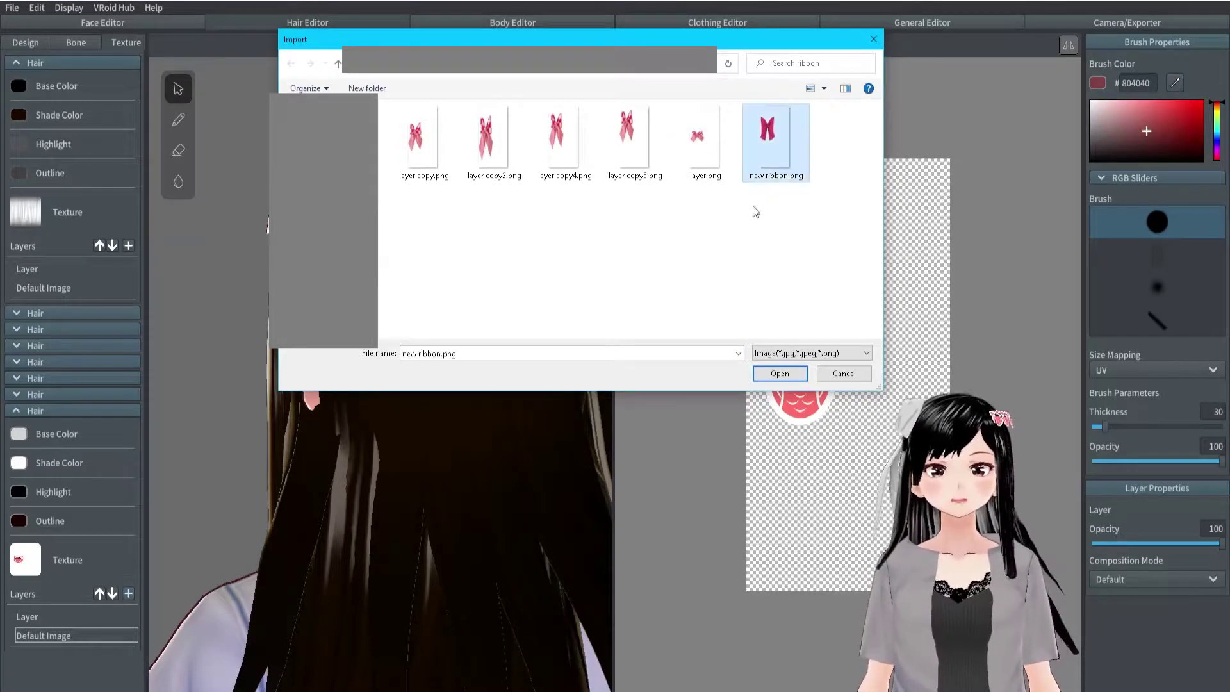
double_click(780, 161)
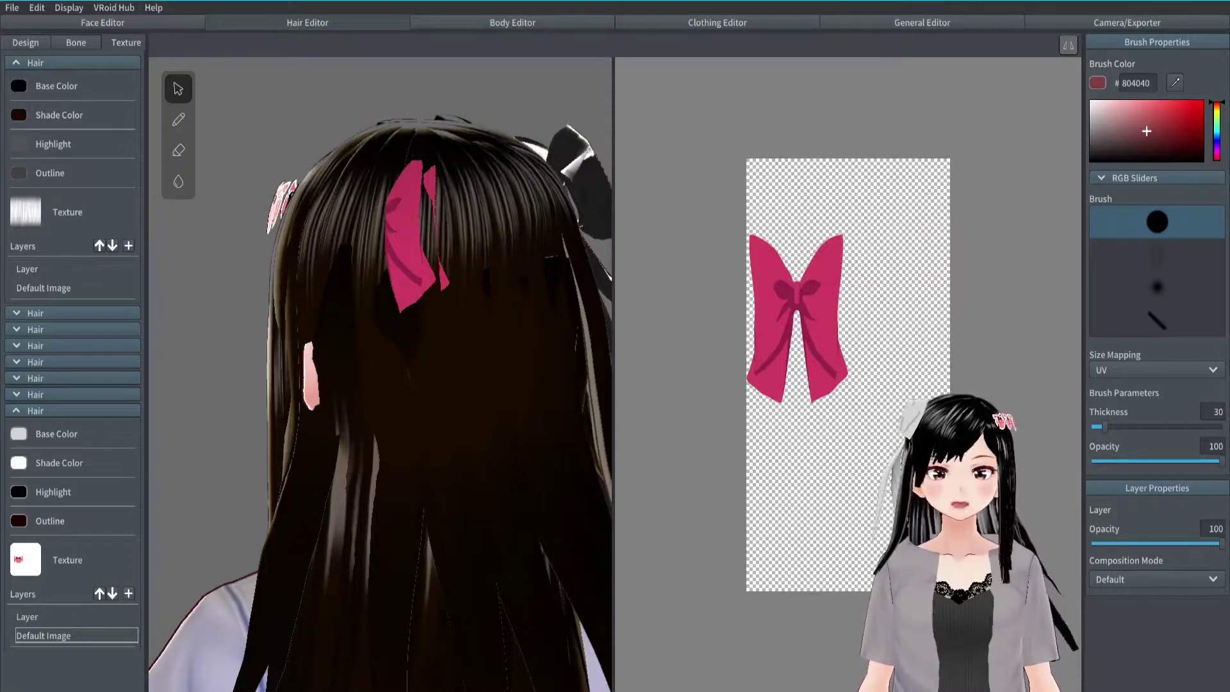
- Open the hair design settings and select Hair 1 in the last freehand group, toggling its visibility to identify the ribbon strand
right_drag(386, 290, 470, 327)
middle_drag(482, 336, 474, 344)
mouse_move(365, 346)
right_down()
mouse_move(451, 352)
mouse_move(402, 359)
mouse_move(454, 360)
mouse_move(421, 377)
mouse_move(392, 354)
mouse_move(461, 347)
mouse_move(366, 347)
right_up()
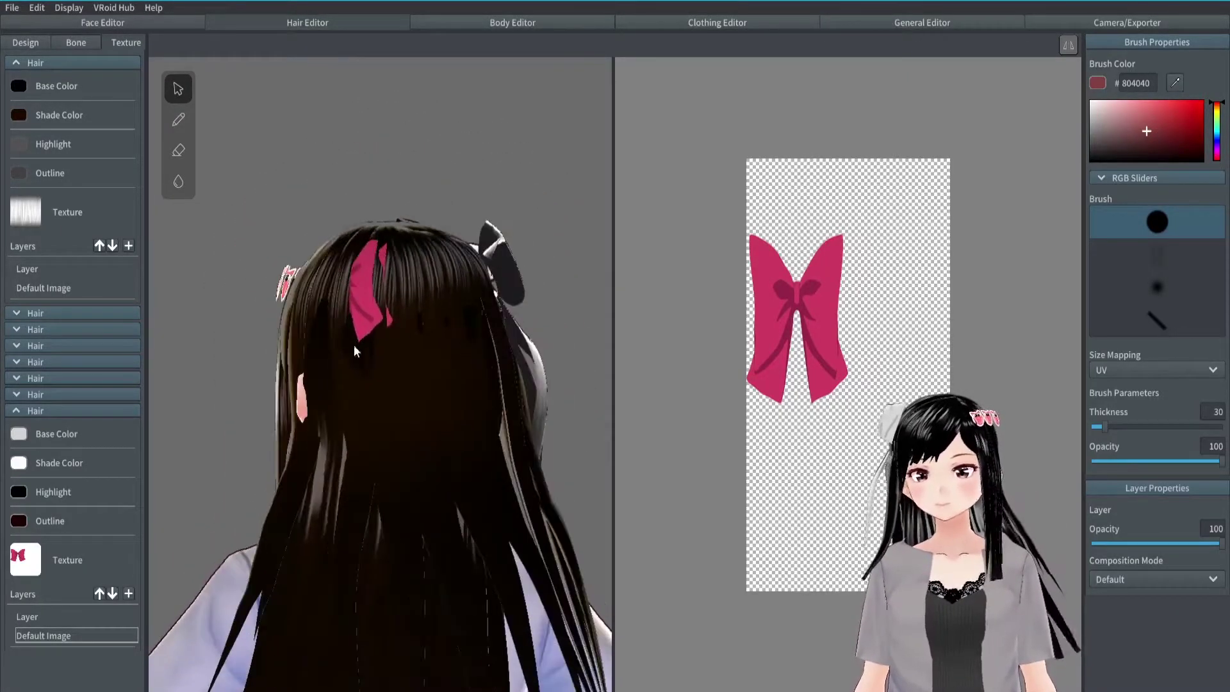
click(36, 42)
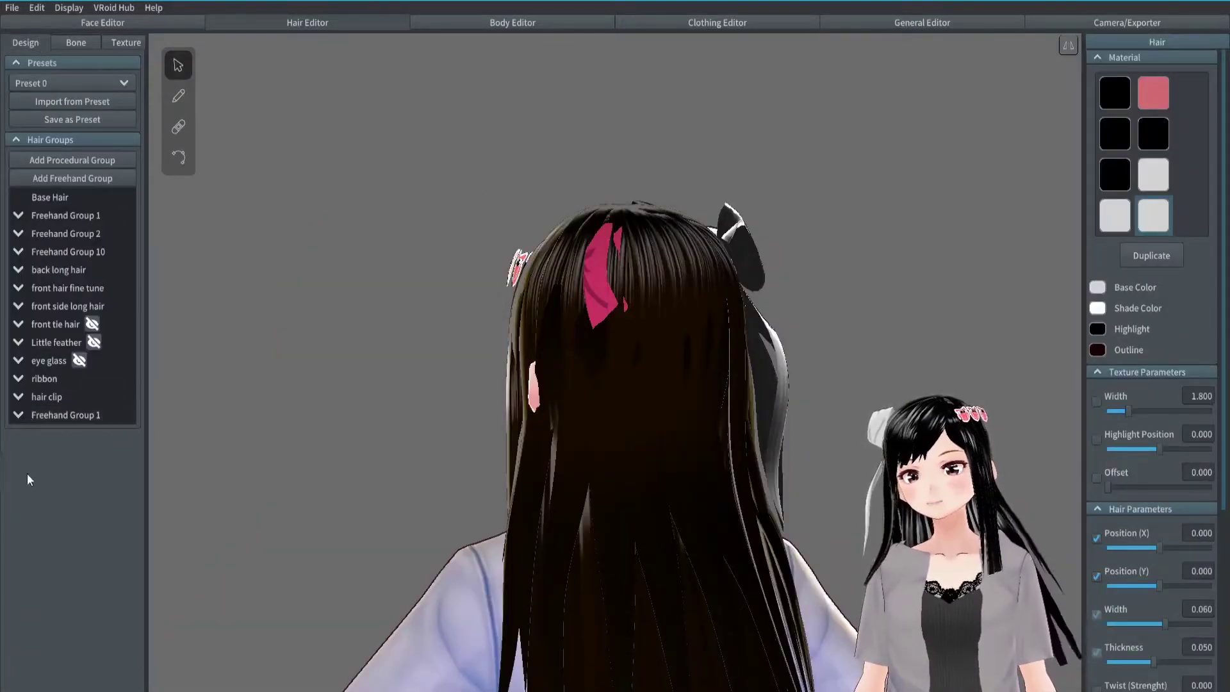
click(19, 415)
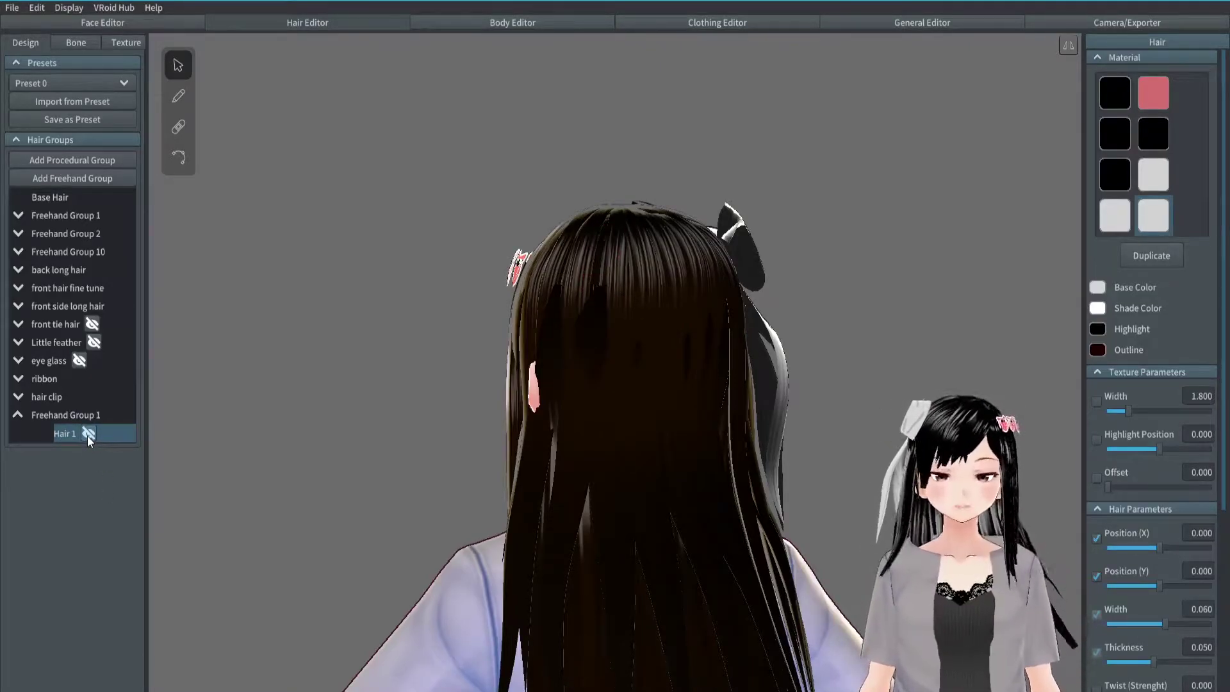
click(88, 435)
right_drag(225, 399, 282, 408)
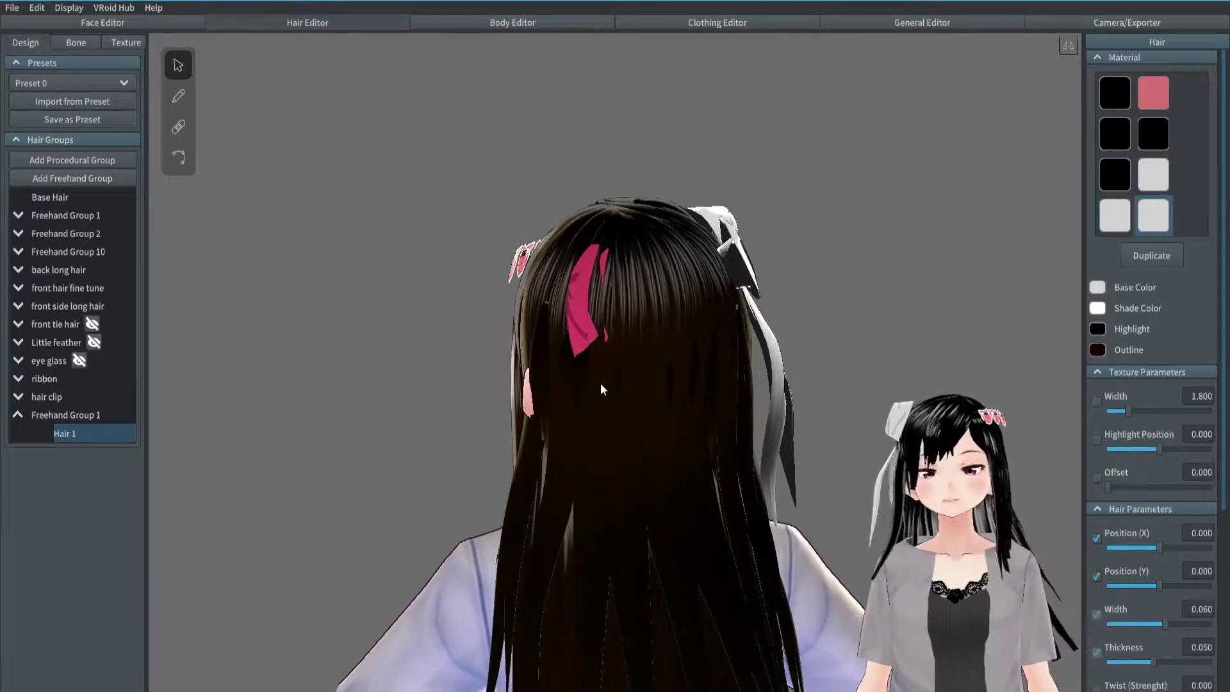
scroll(605, 380, up, 3)
right_drag(670, 371, 711, 368)
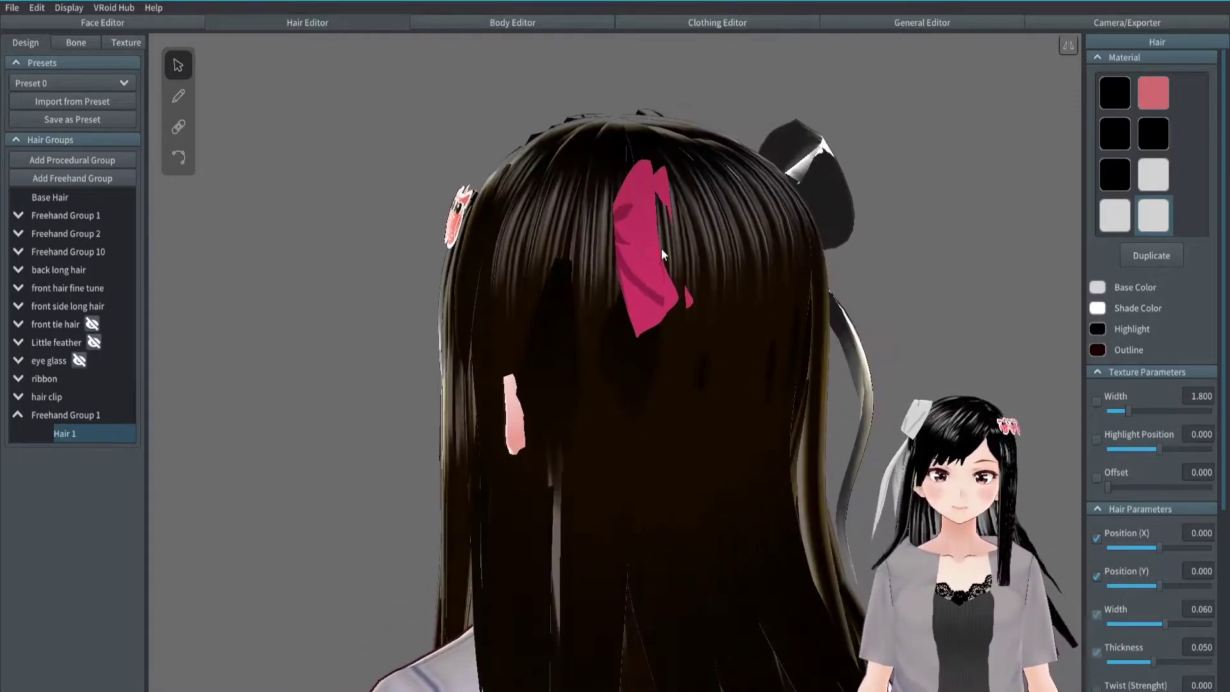
click(90, 435)
click(89, 435)
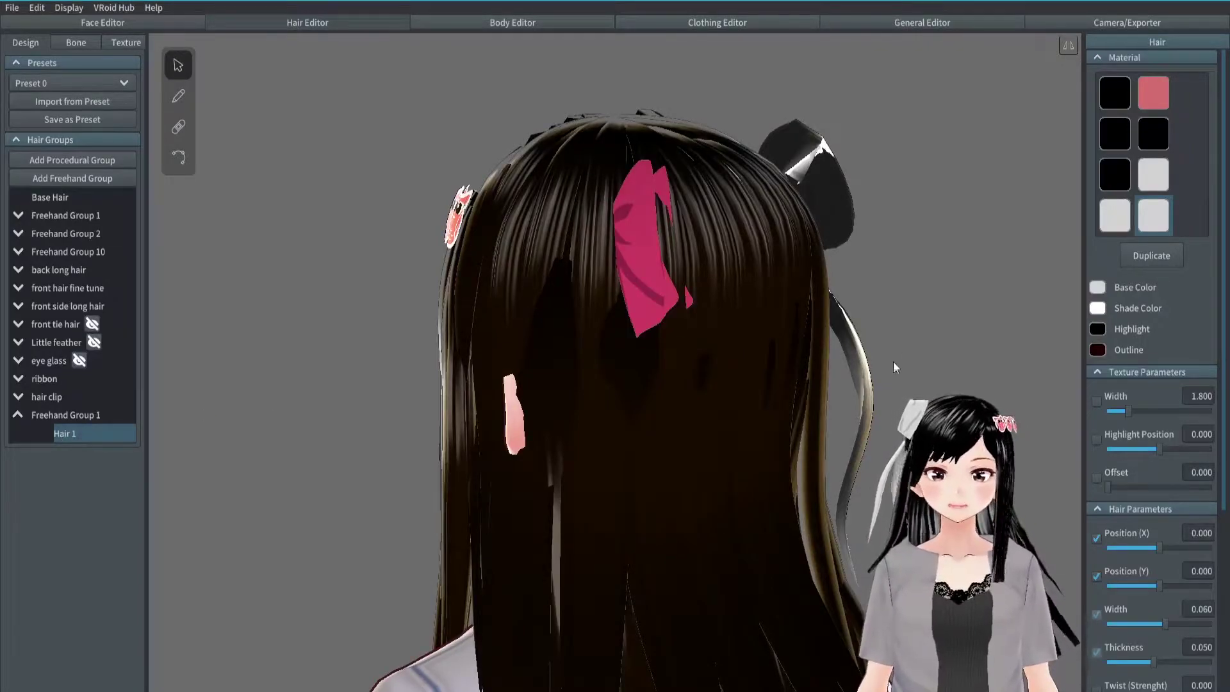
- Flatten Hair 1's Fluffy curve by raising its points to the maximum, giving the strand full width along its length
scroll(1148, 450, down, 5)
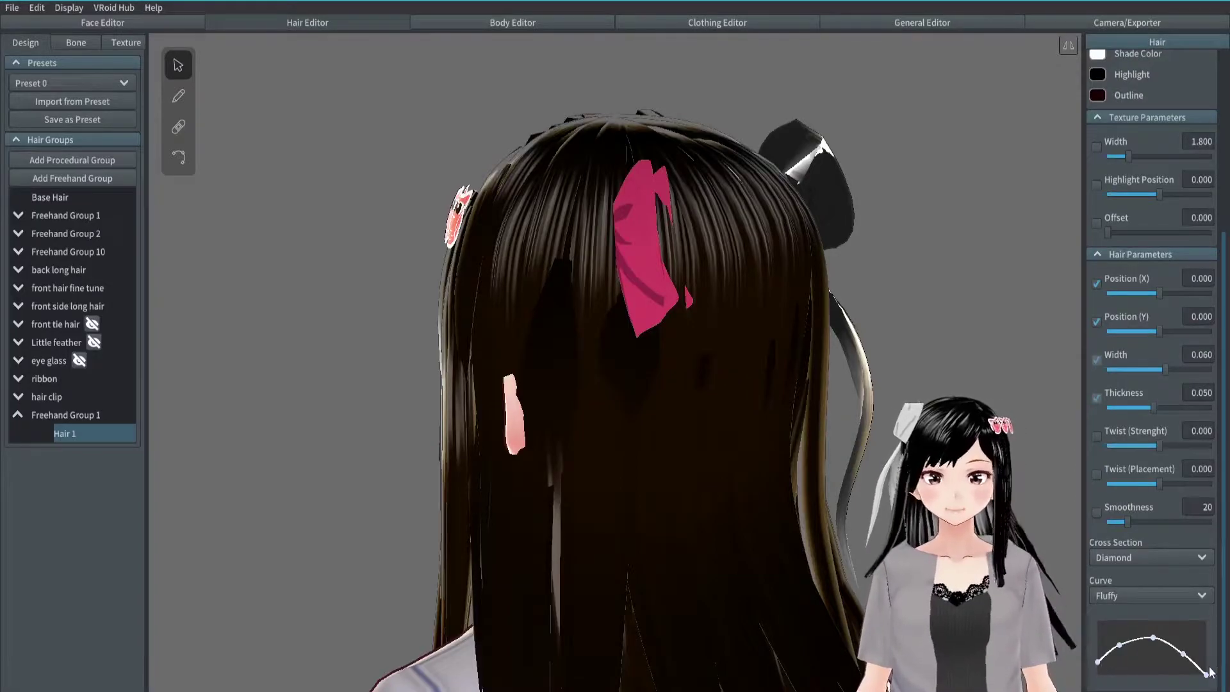
drag(1099, 663, 1187, 606)
click(1178, 654)
drag(1177, 658, 1207, 621)
drag(1209, 675, 1217, 615)
right_drag(641, 346, 576, 360)
scroll(615, 363, down, 1)
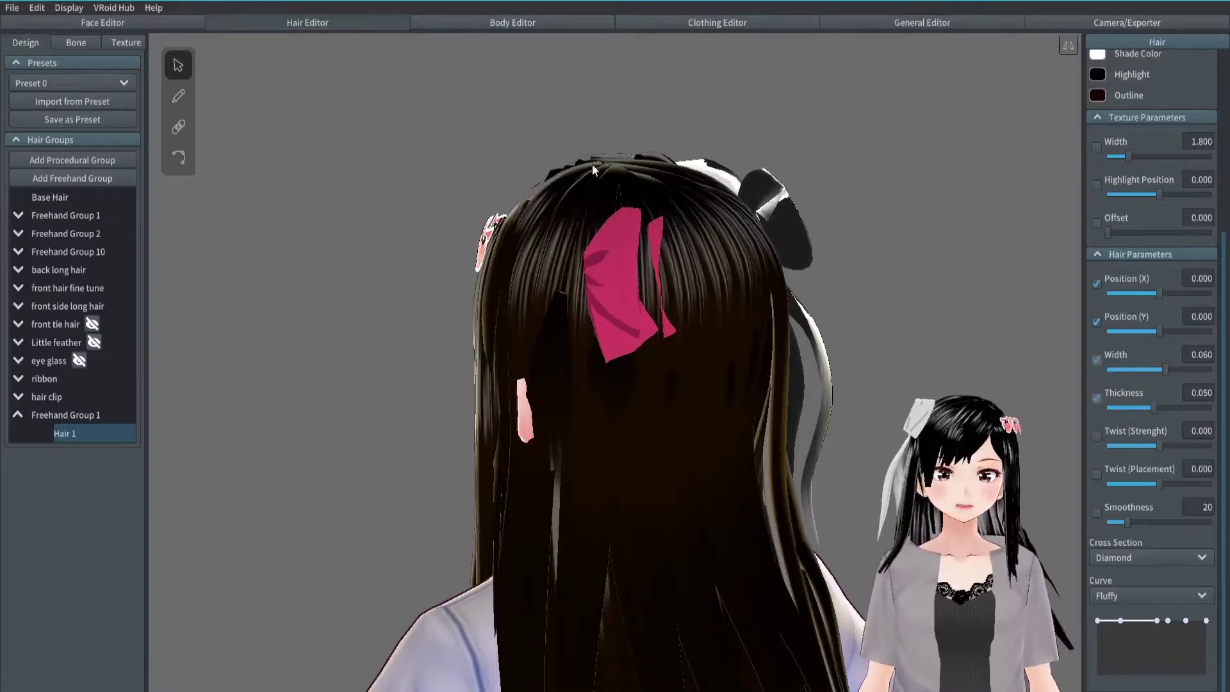
- Set Hair 1's thickness to 0.010 and its hair width to 0.100
right_drag(958, 344, 943, 351)
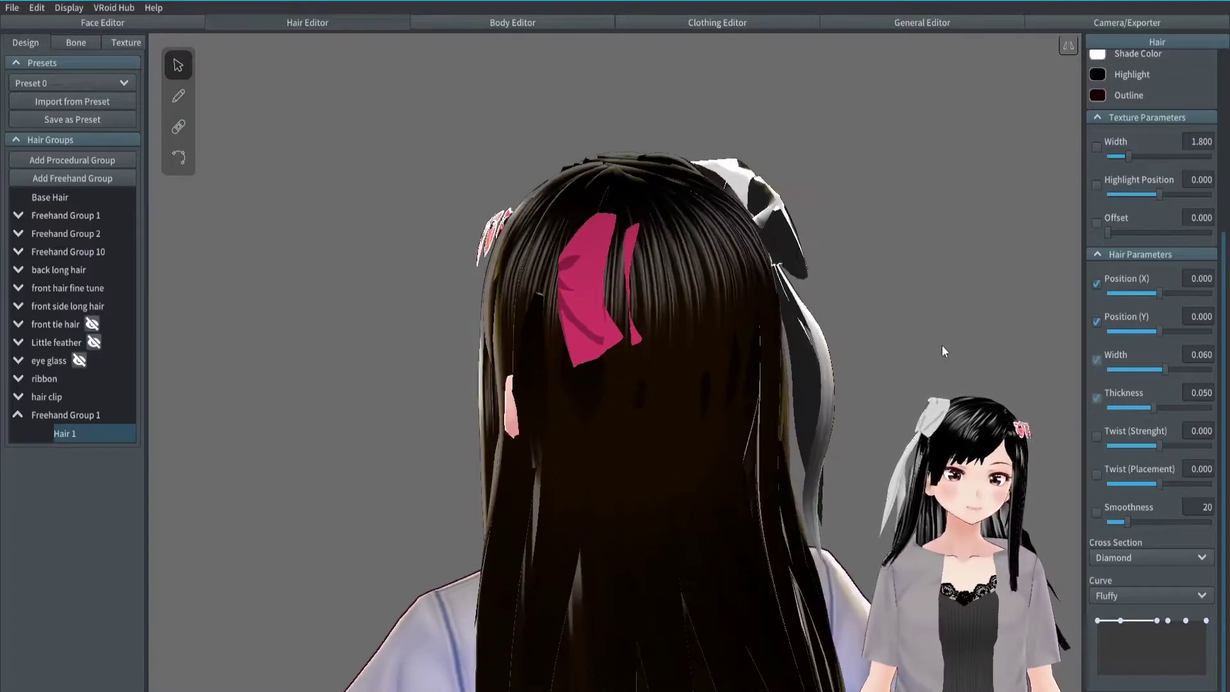
drag(1152, 408, 1087, 410)
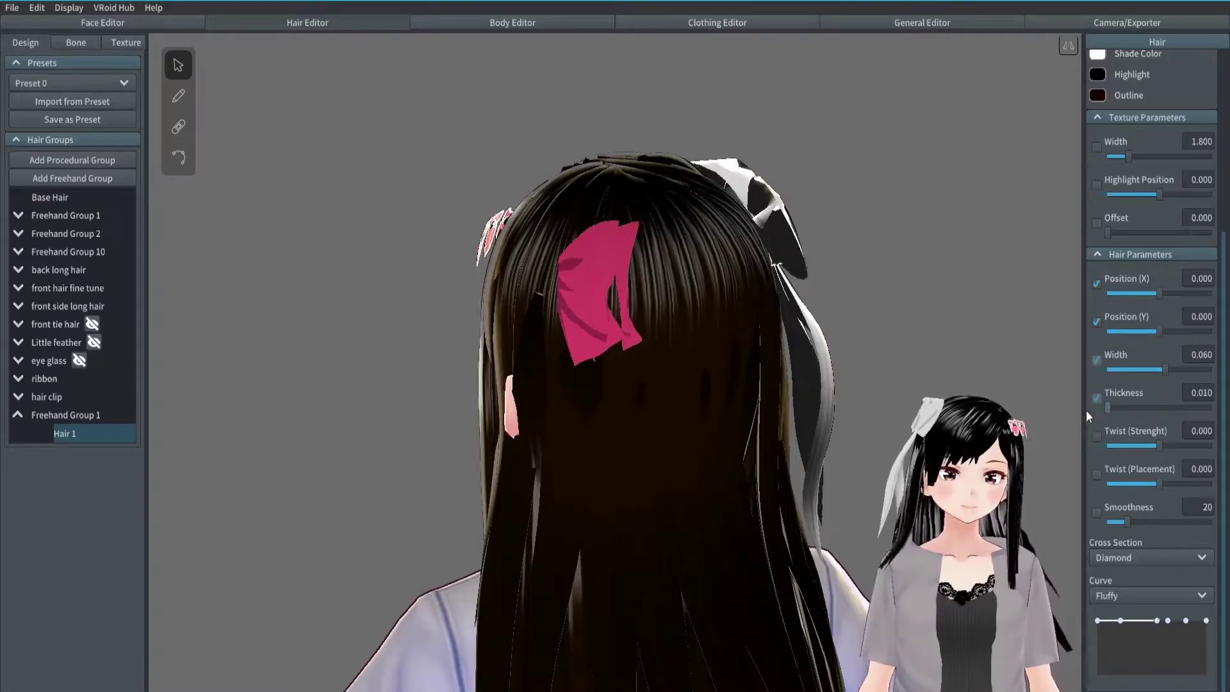
mouse_move(917, 352)
right_down()
mouse_move(942, 351)
mouse_move(931, 352)
right_up()
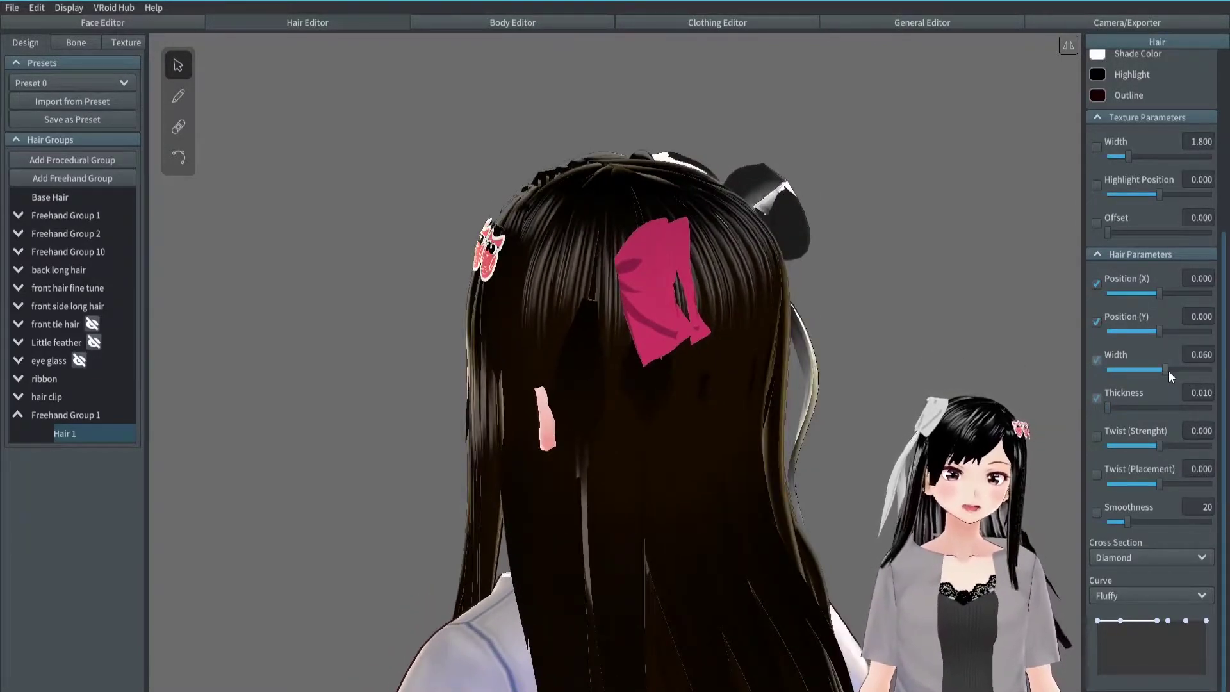
drag(1169, 371, 1209, 370)
right_drag(952, 318, 900, 298)
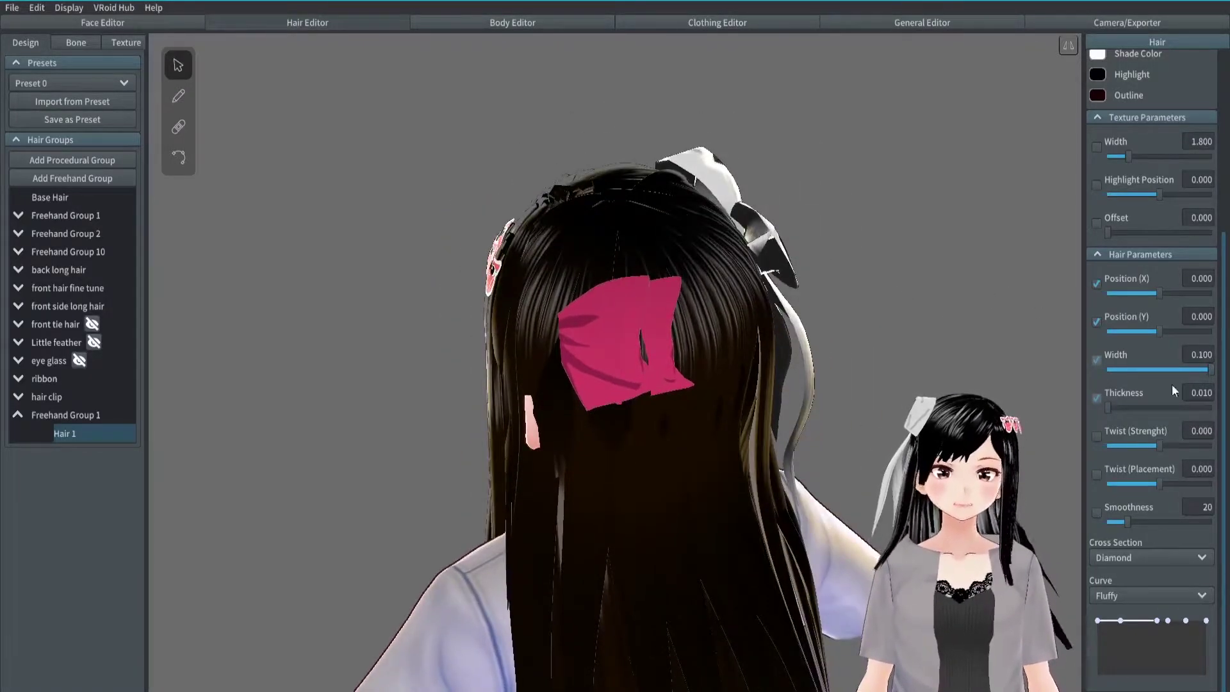
- Set Hair 1's texture width to 1.000 after trying larger values
scroll(1216, 290, up, 3)
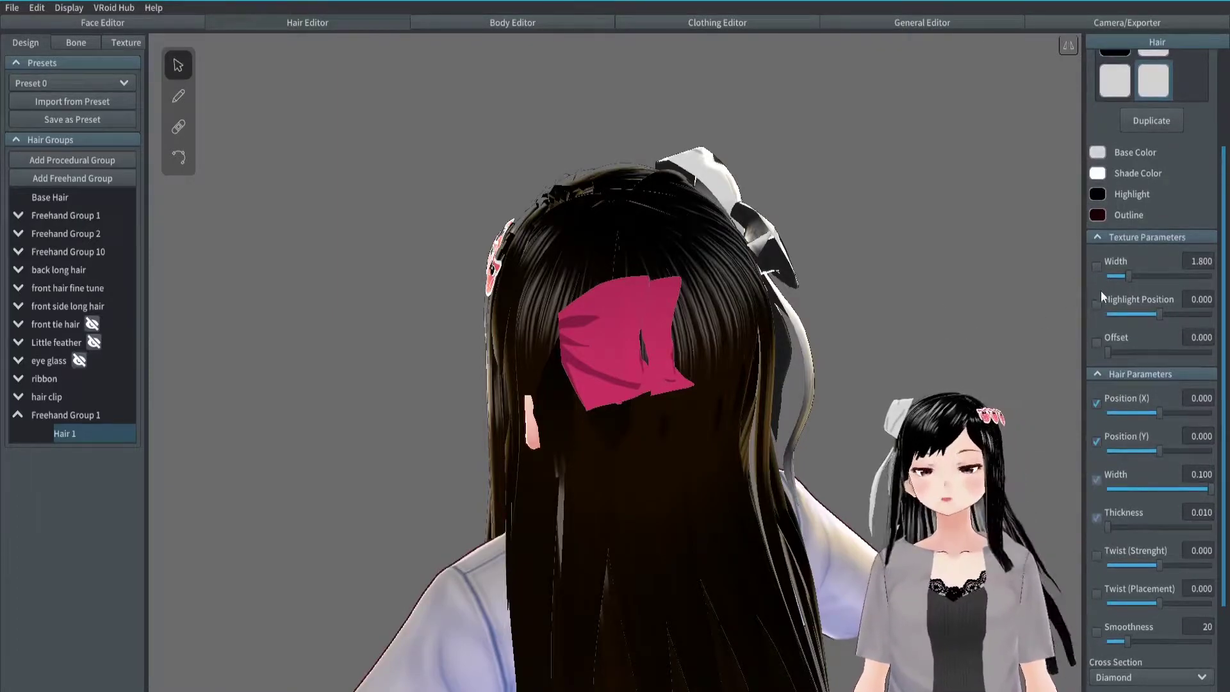
mouse_move(887, 339)
right_down()
mouse_move(904, 336)
mouse_move(881, 335)
right_up()
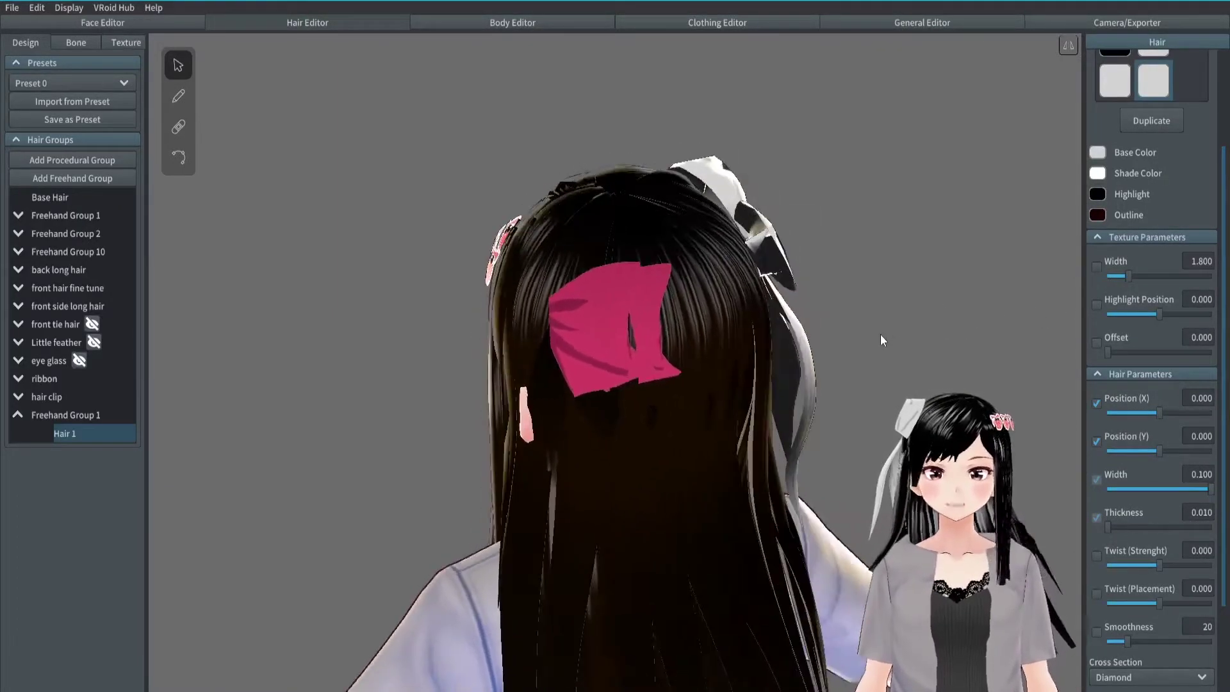
drag(1128, 281, 1212, 278)
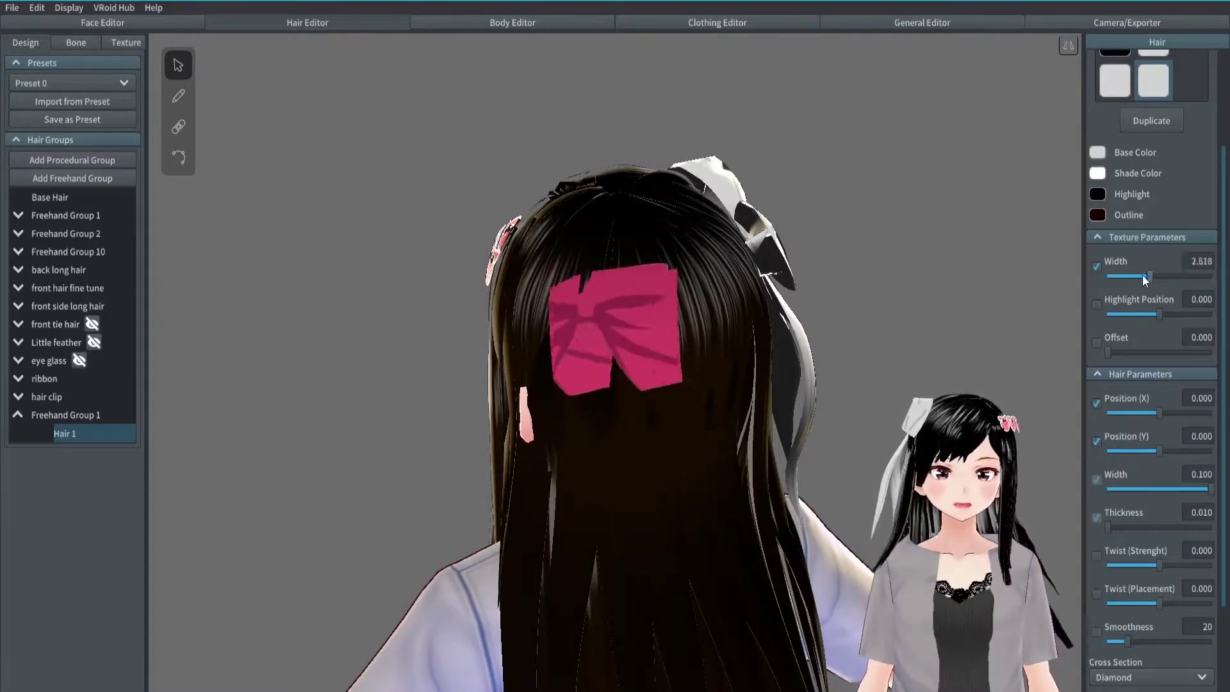
mouse_move(1114, 279)
mouse_down()
mouse_move(1098, 280)
mouse_move(1133, 281)
mouse_move(1102, 283)
mouse_up()
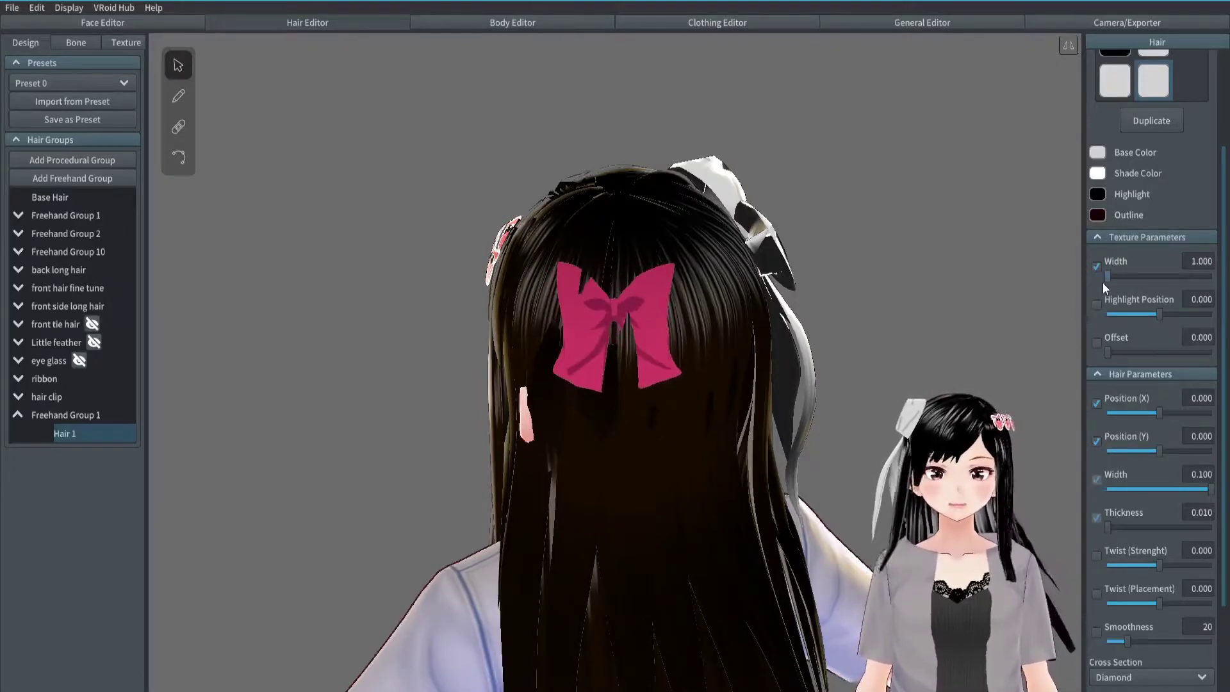
- Centre the bow on the strand with a texture offset of 0.490 and set the highlight position to 0.074
drag(1107, 351, 1156, 349)
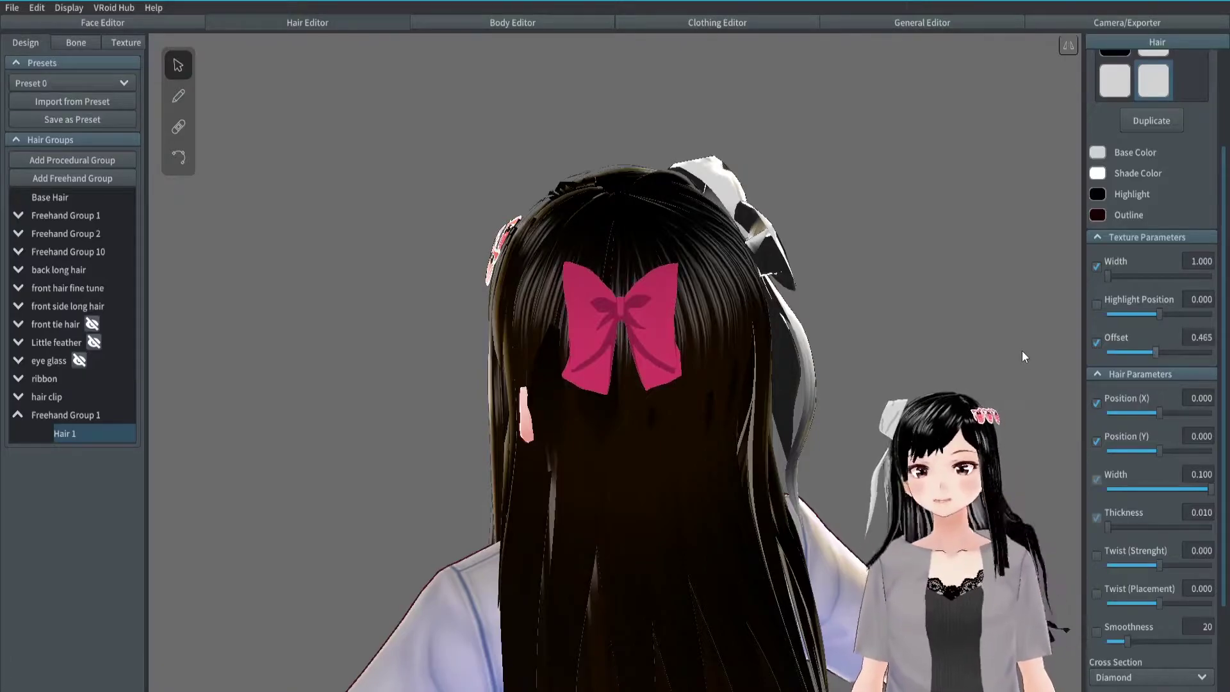
right_drag(959, 348, 917, 338)
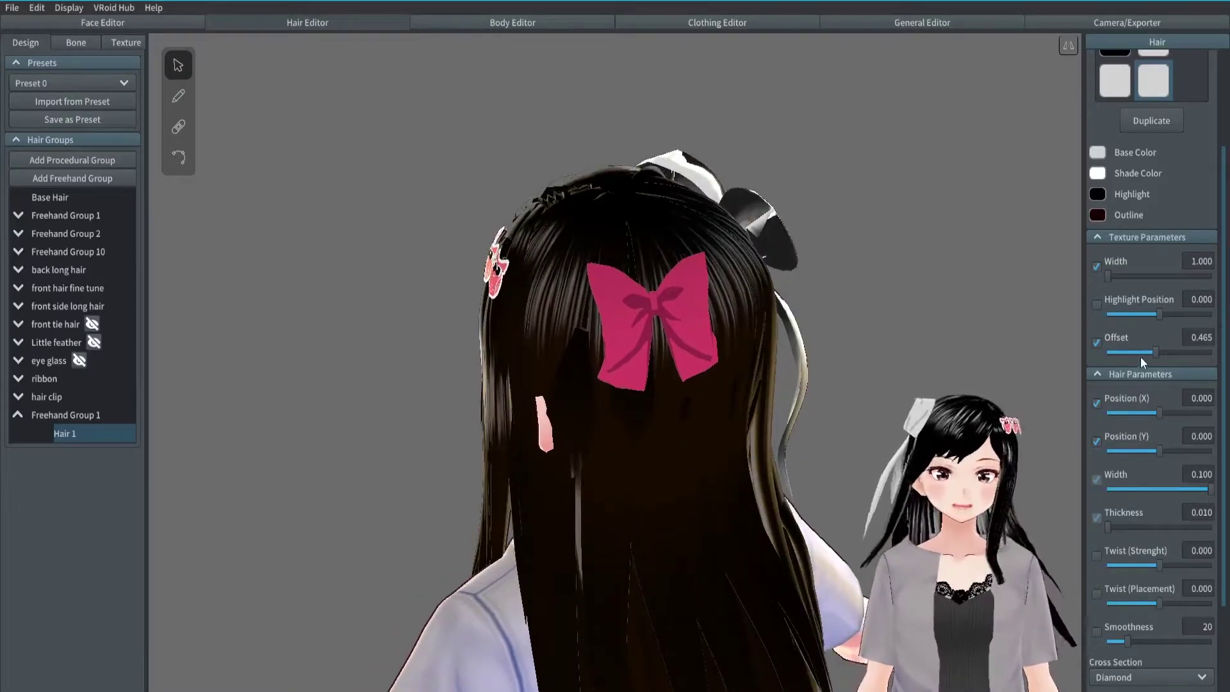
drag(1156, 353, 1158, 351)
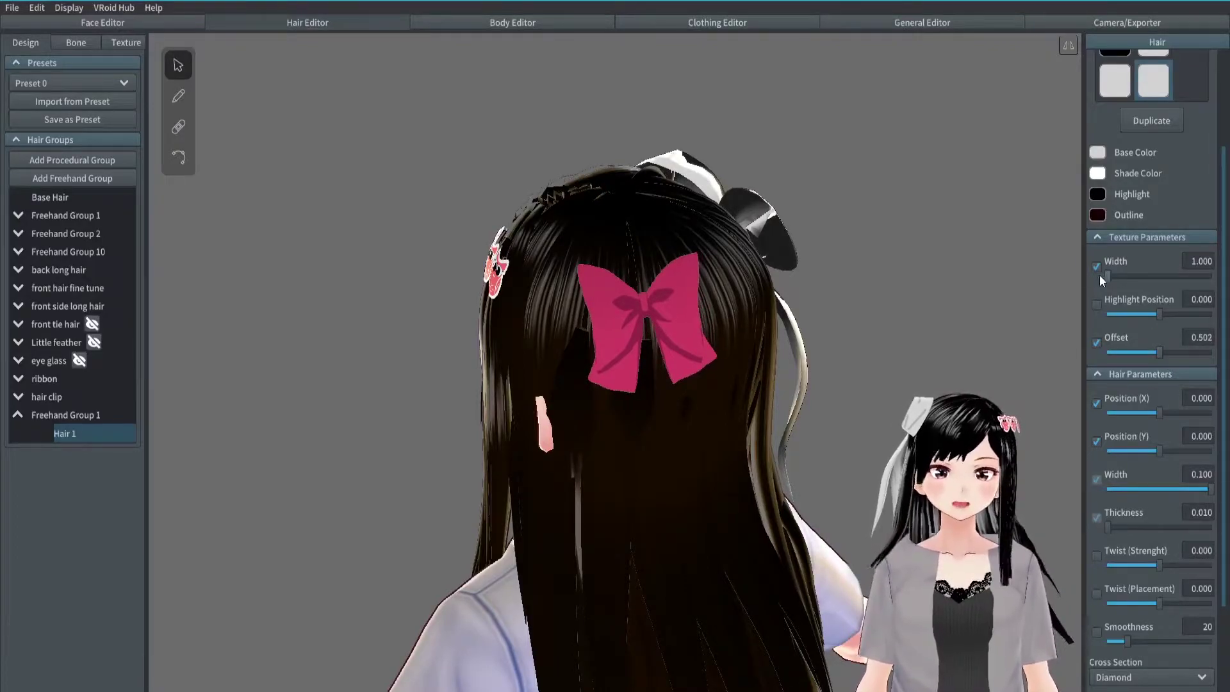
drag(1158, 353, 1159, 355)
right_drag(1006, 349, 962, 358)
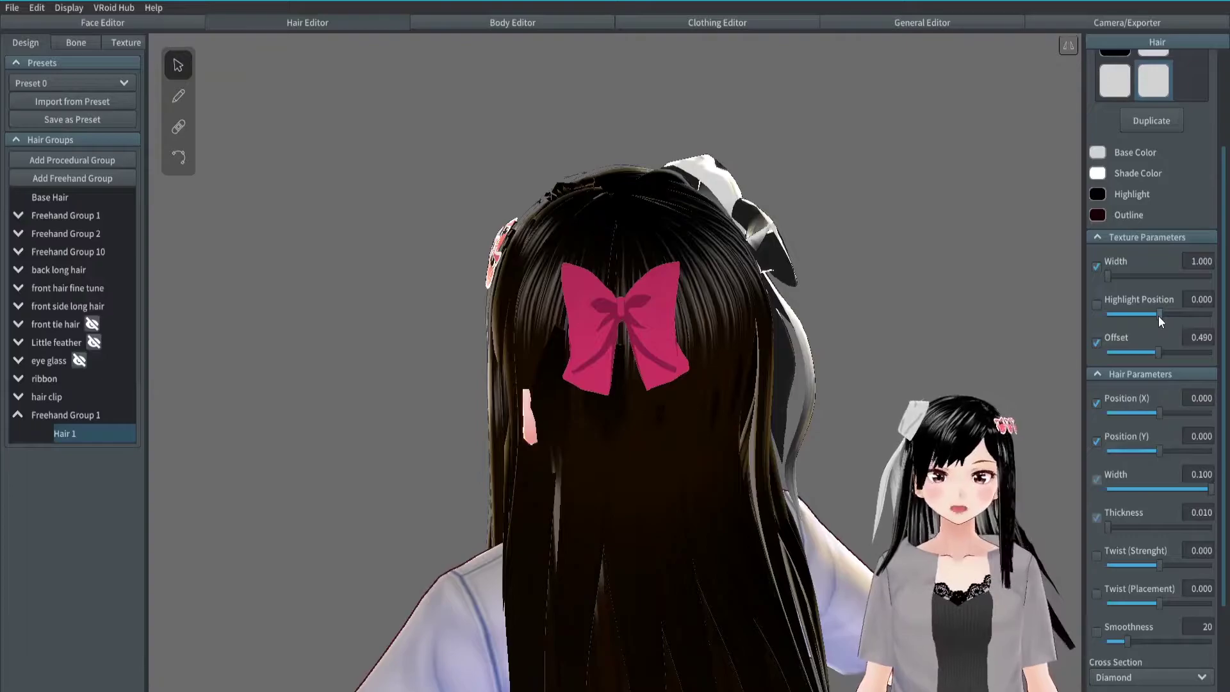
drag(1159, 316, 1162, 314)
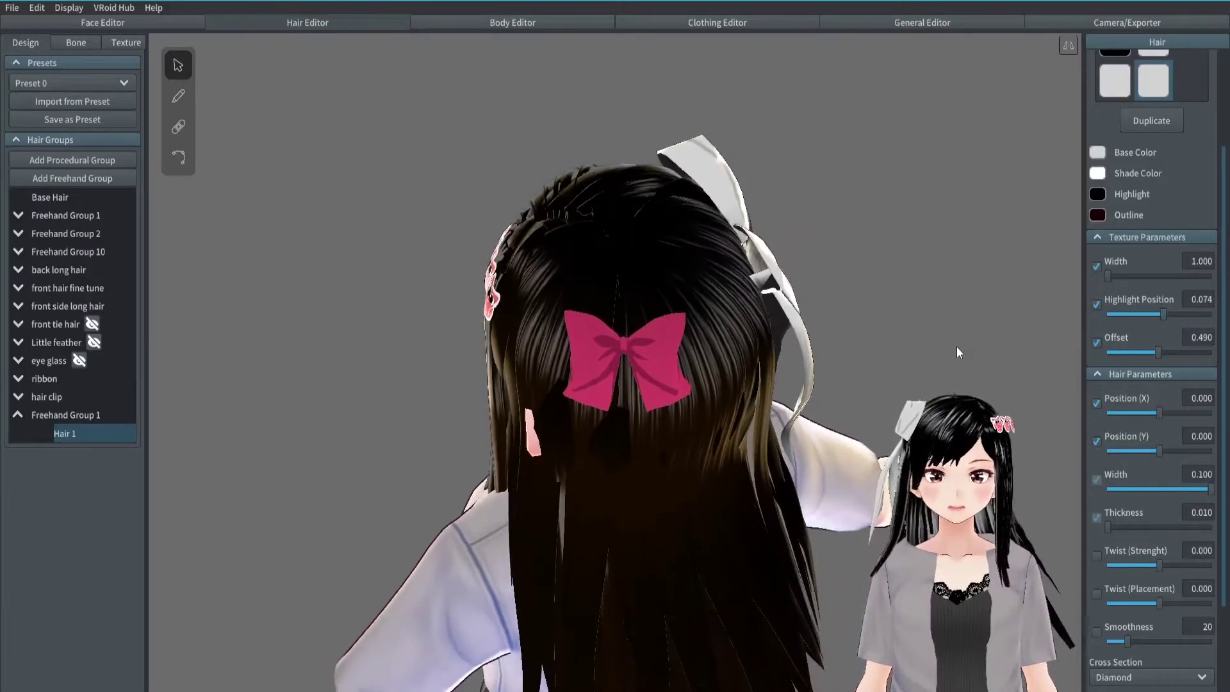
- Set the bow strand's highlight position to 0.050 and select the strand on the head to show its guide
mouse_move(893, 332)
right_down()
mouse_move(881, 340)
mouse_move(882, 303)
mouse_move(909, 351)
mouse_move(862, 305)
mouse_move(933, 321)
mouse_move(840, 313)
mouse_move(897, 308)
mouse_move(925, 334)
mouse_move(854, 319)
mouse_move(927, 310)
mouse_move(889, 313)
right_up()
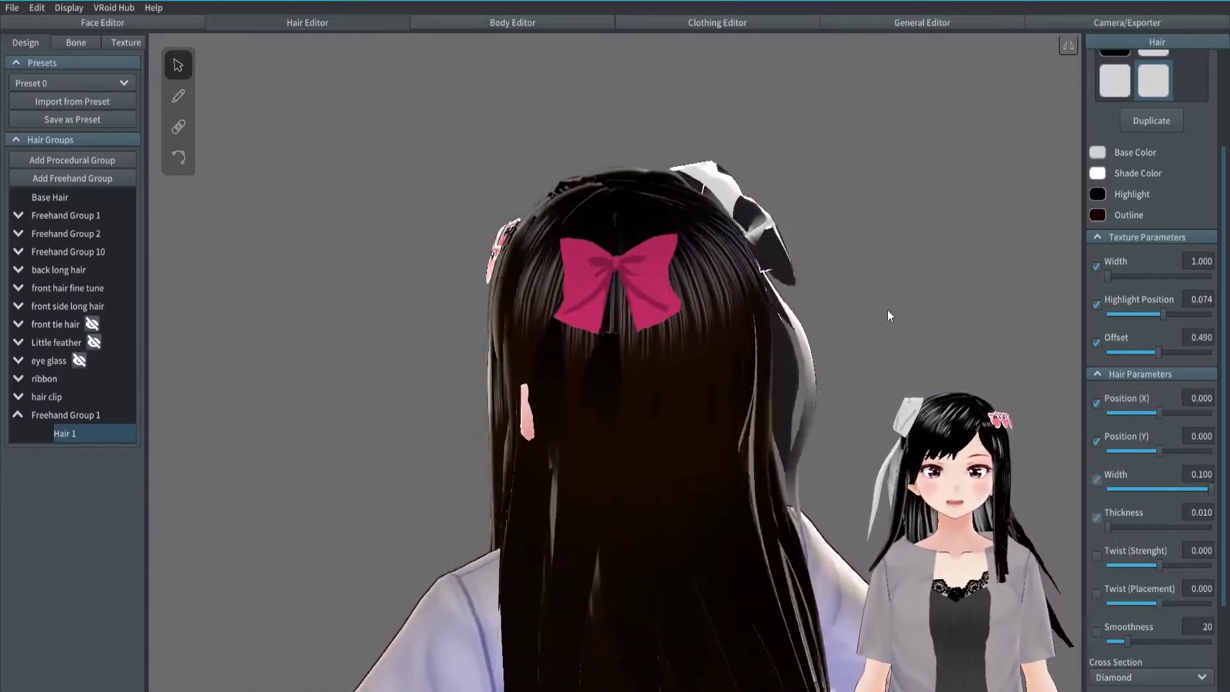
click(1160, 313)
right_drag(833, 346, 975, 346)
click(881, 328)
click(663, 280)
click(883, 241)
right_drag(883, 241, 698, 223)
click(733, 326)
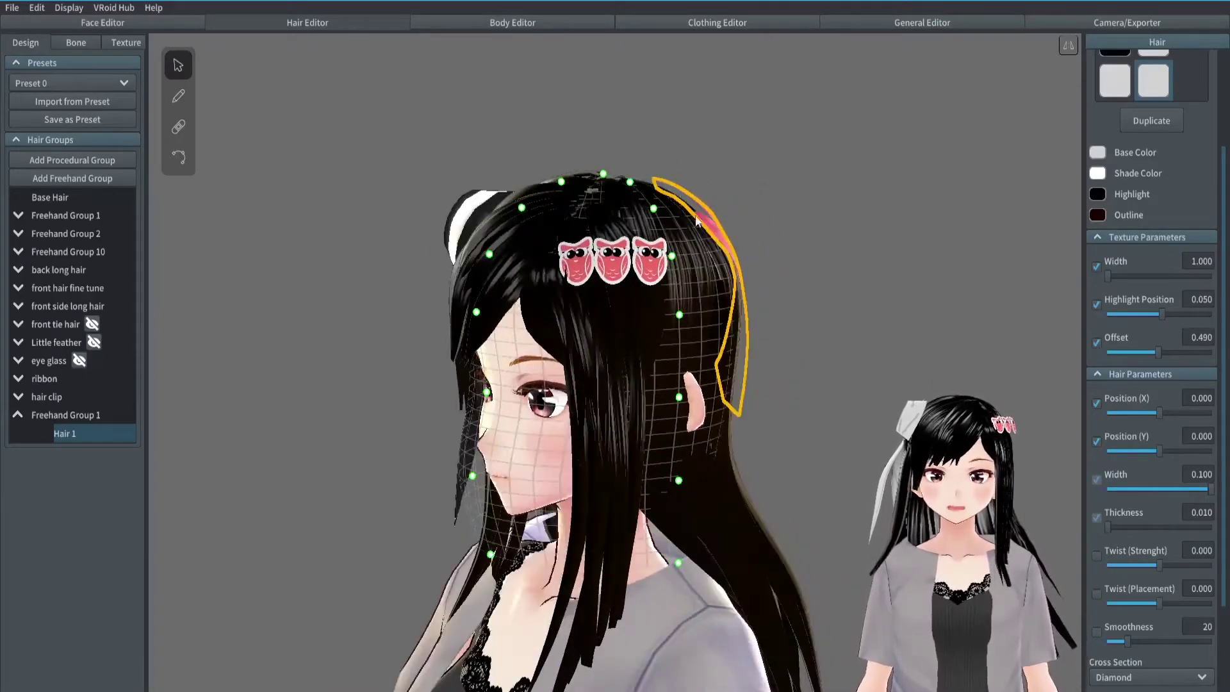
- Pull the hair guide's control points outward at the back of the head so the bow strand stands off the hair
right_drag(780, 350, 813, 345)
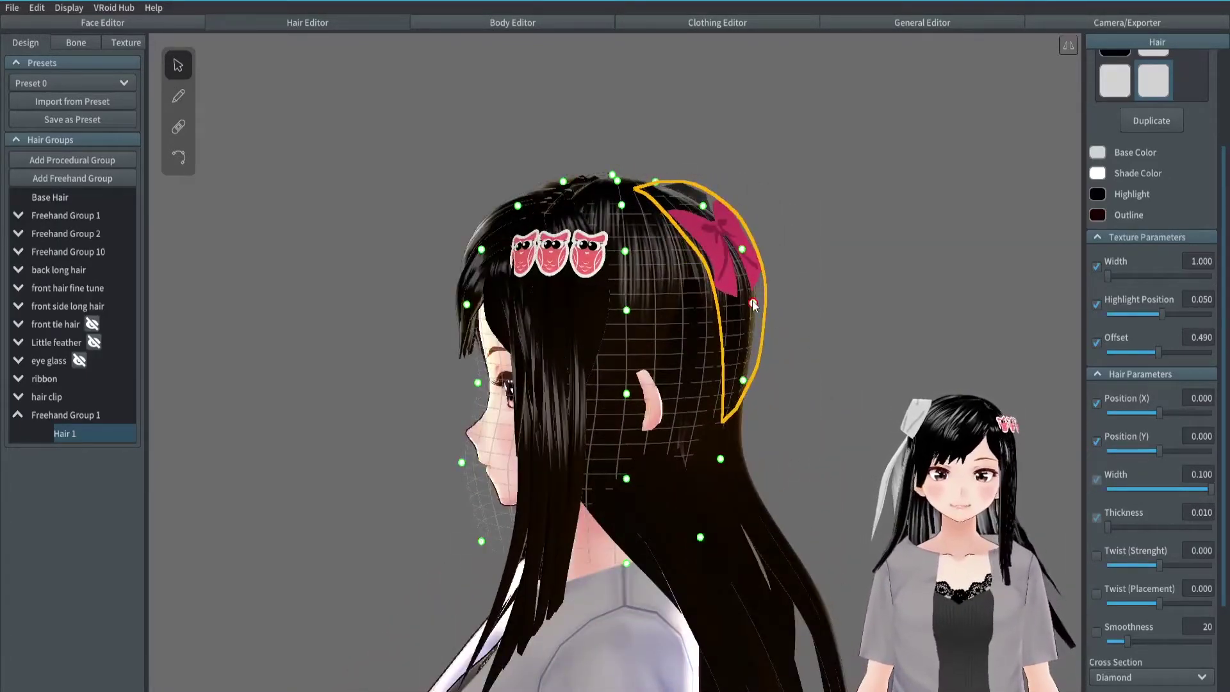
drag(766, 295, 763, 284)
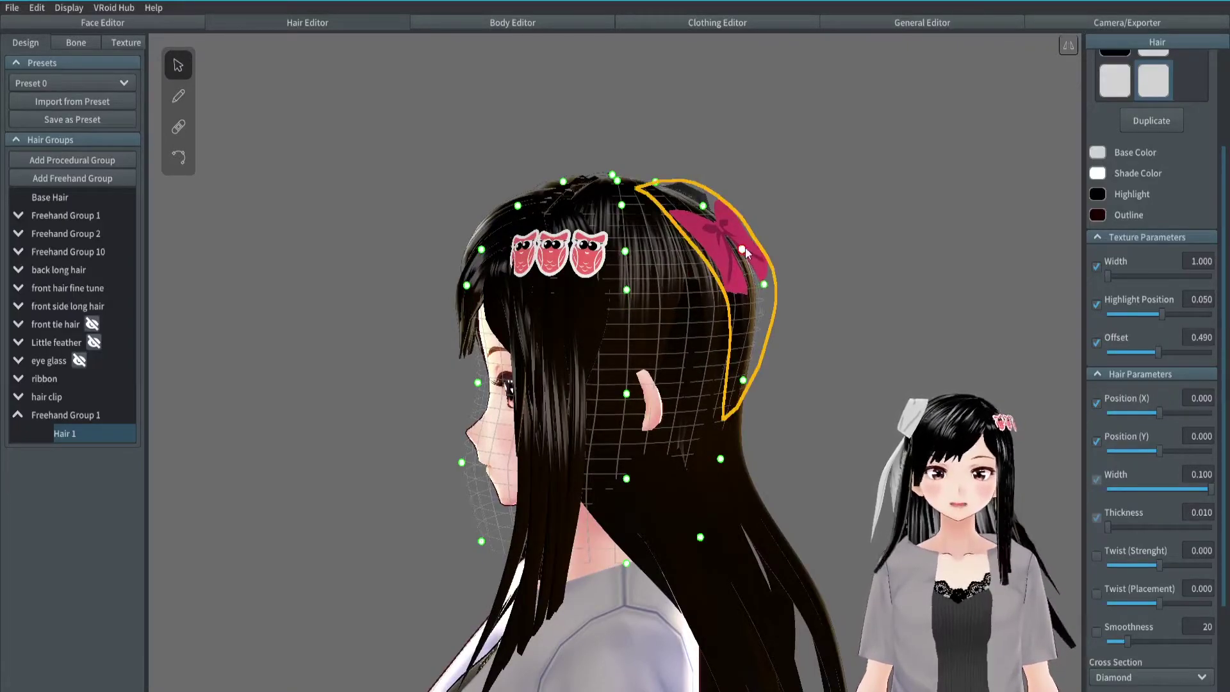
right_drag(810, 293, 698, 326)
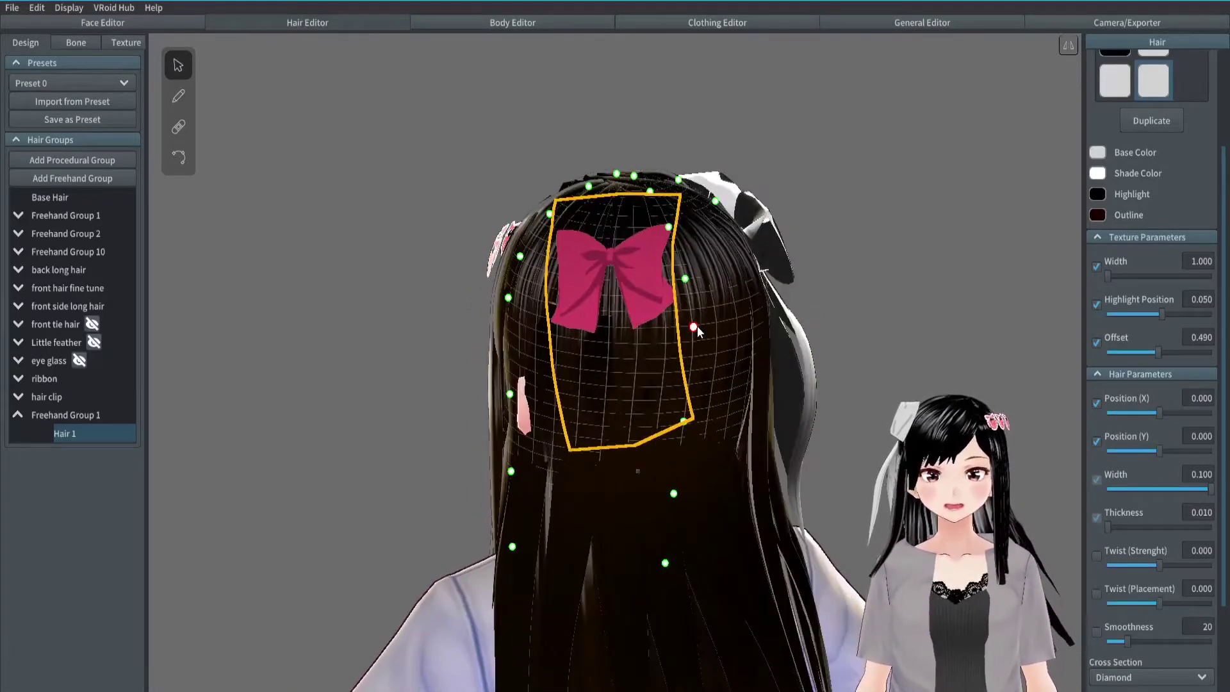
click(687, 275)
click(641, 270)
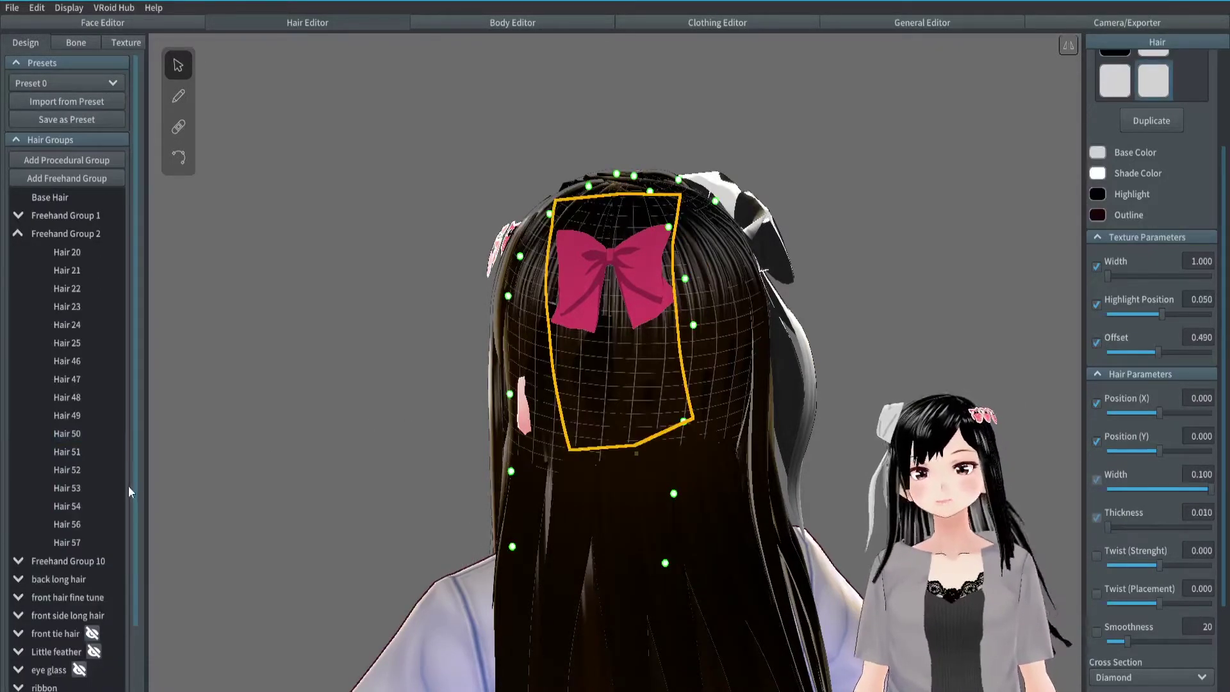
scroll(138, 479, down, 2)
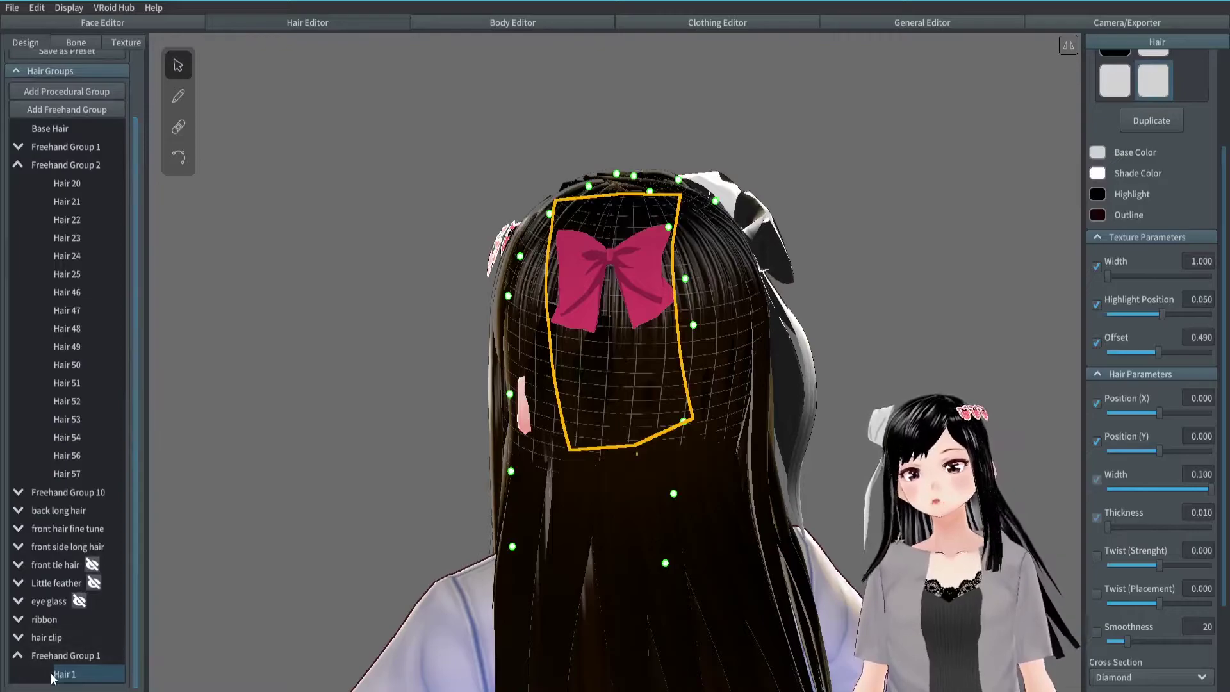
right_drag(627, 391, 673, 378)
right_drag(762, 285, 683, 282)
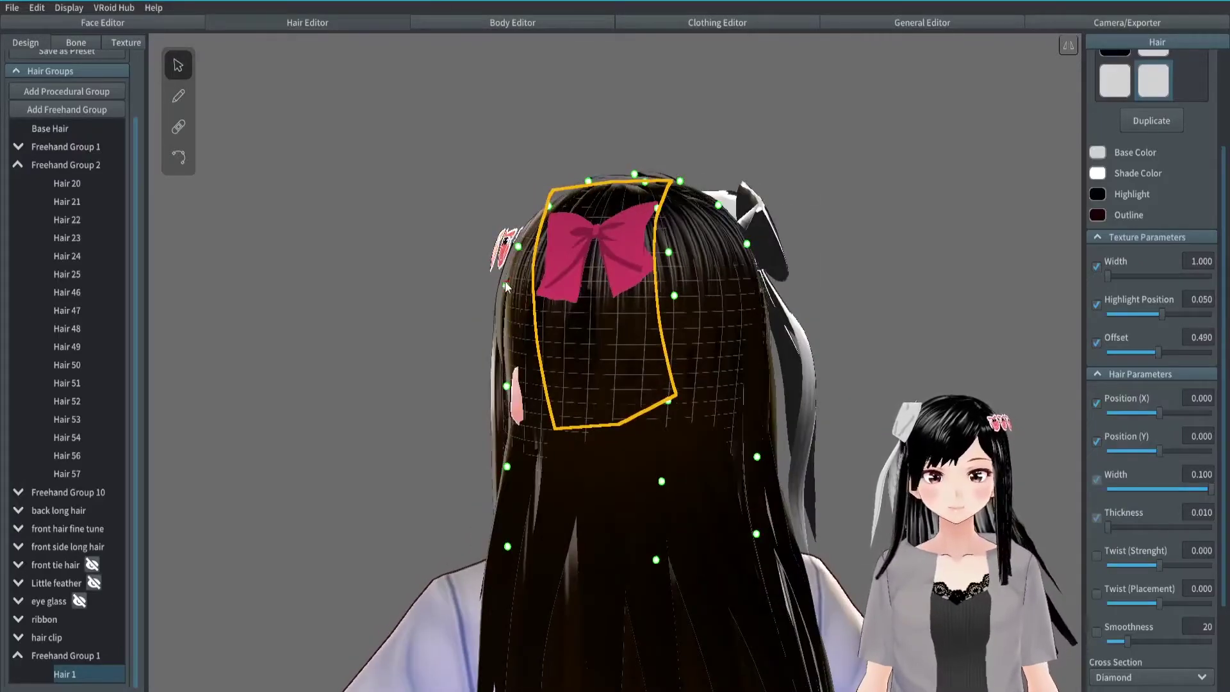
right_drag(583, 303, 631, 332)
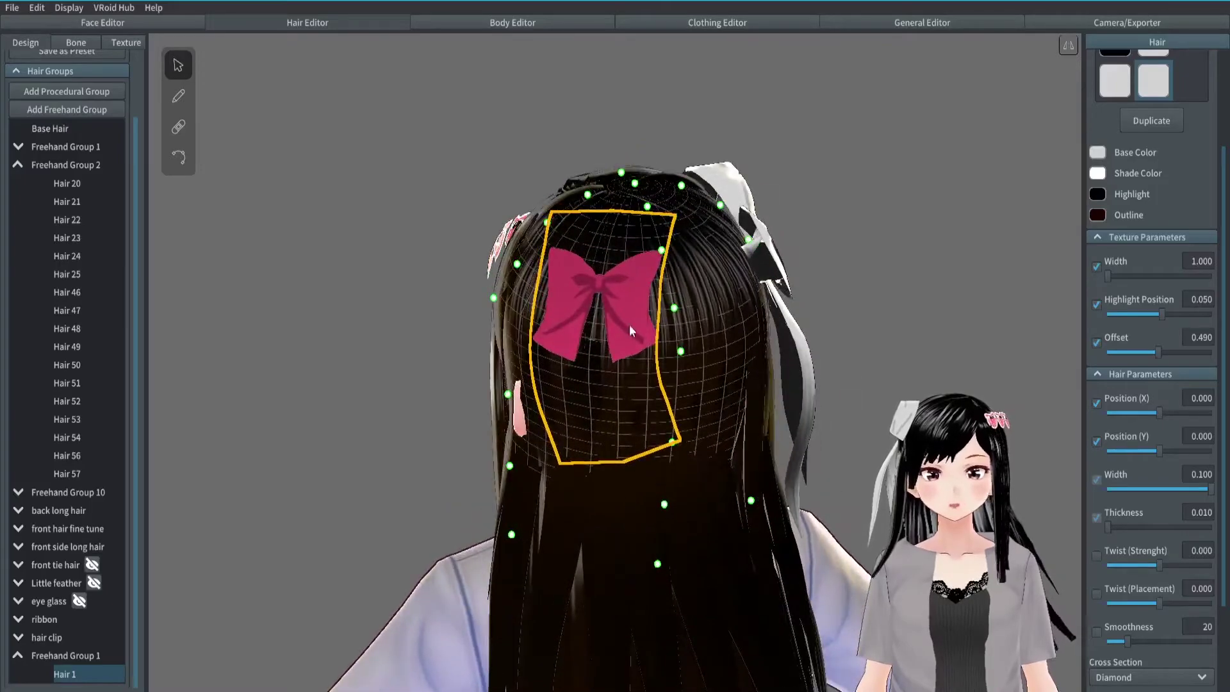
- Try the hair modification tool on the back hair below the bow and return to the selection tool
click(184, 161)
drag(628, 498, 622, 456)
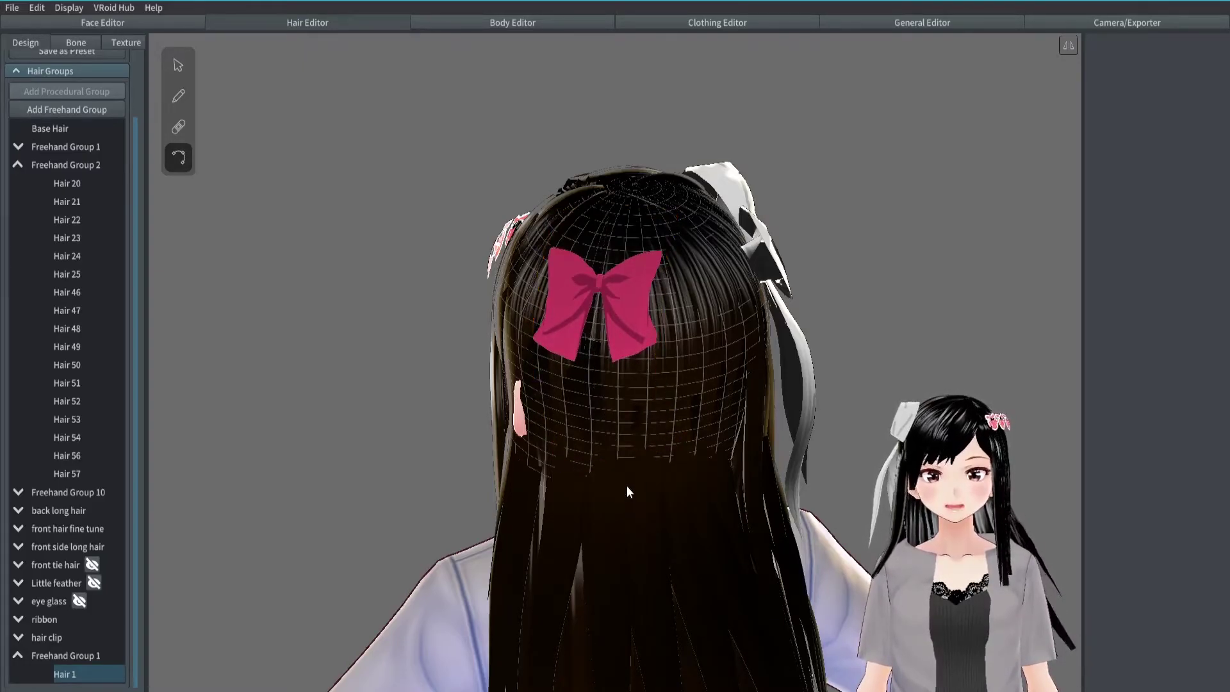
drag(627, 490, 627, 482)
right_drag(832, 391, 879, 319)
click(883, 299)
right_drag(673, 272, 889, 288)
click(179, 66)
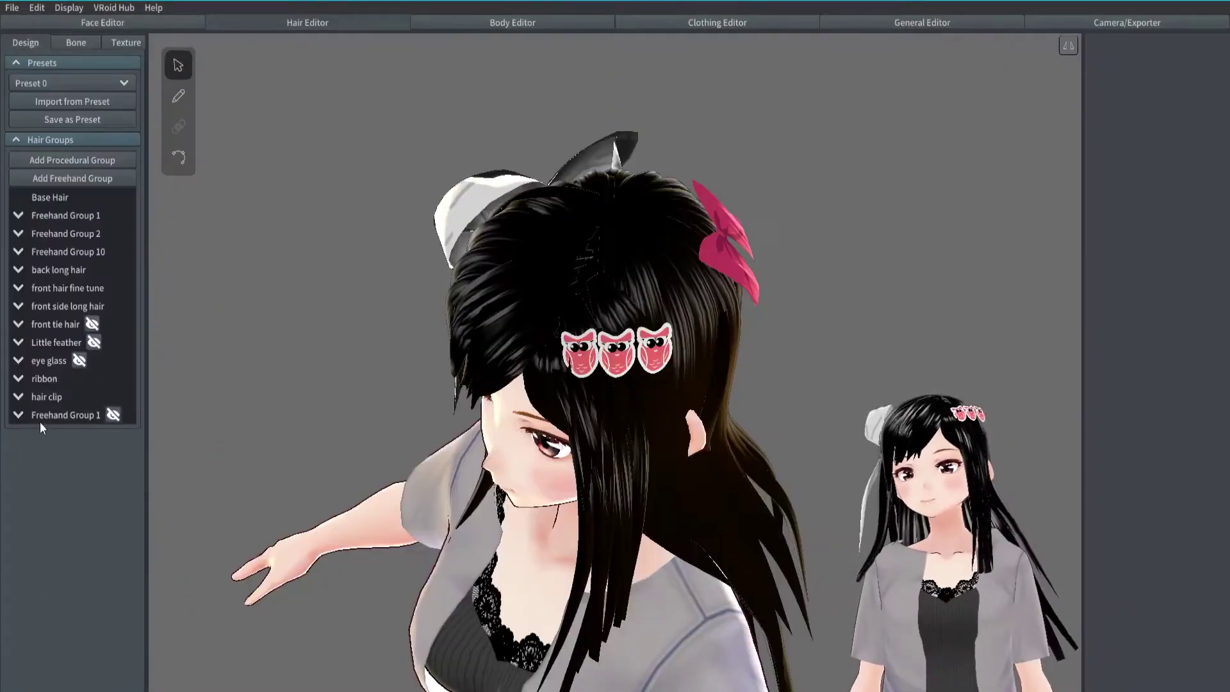
- Select Hair 1 in the last freehand group and set its thickness to 0.019
click(58, 433)
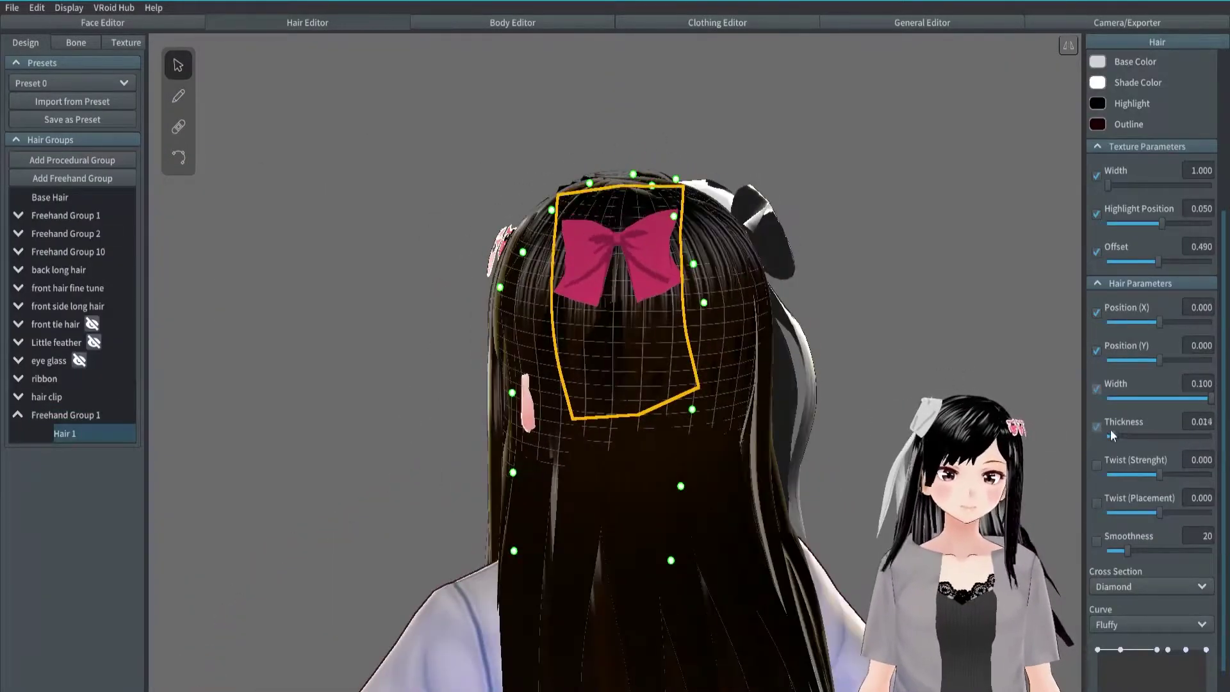
right_drag(902, 341, 872, 334)
right_drag(865, 282, 679, 311)
right_drag(815, 340, 898, 348)
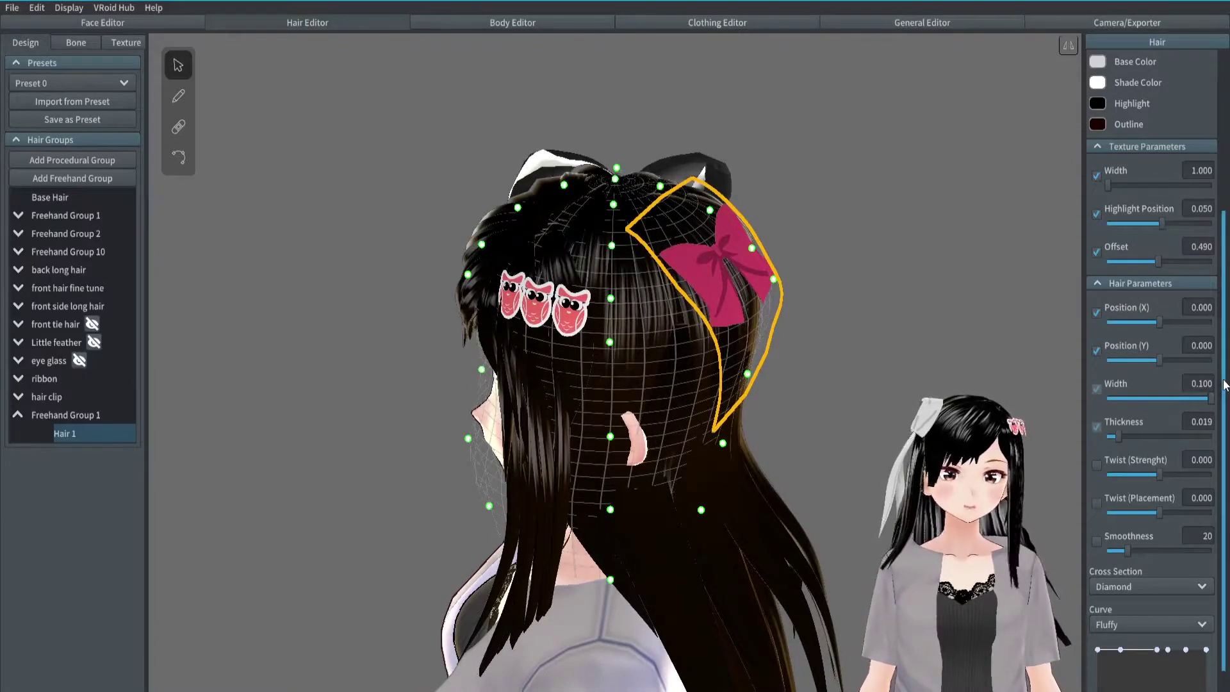
- Move the bow strand around to the side of the head with a Position (X) of -0.229
drag(1223, 380, 1224, 360)
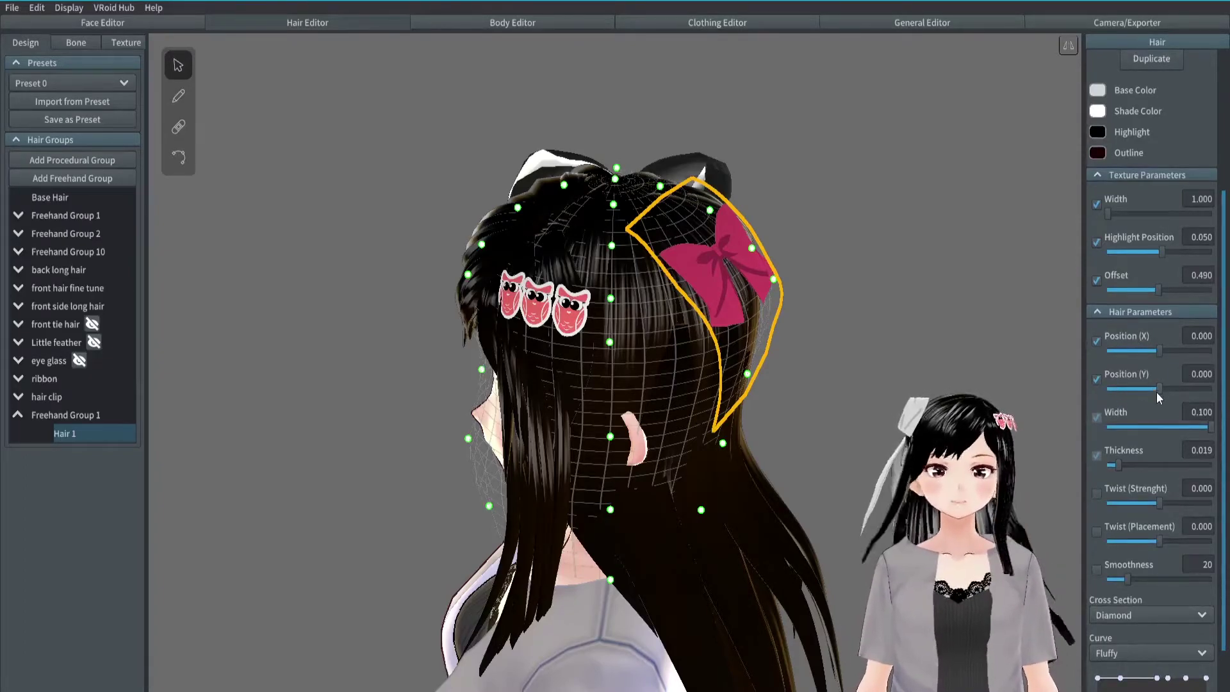
drag(1159, 353, 1134, 362)
right_drag(939, 343, 897, 342)
- Hide the hair clip group to clear the side of the head for the bow
click(75, 397)
click(75, 398)
click(75, 397)
click(75, 397)
click(75, 397)
right_drag(164, 420, 210, 410)
right_drag(913, 301, 941, 301)
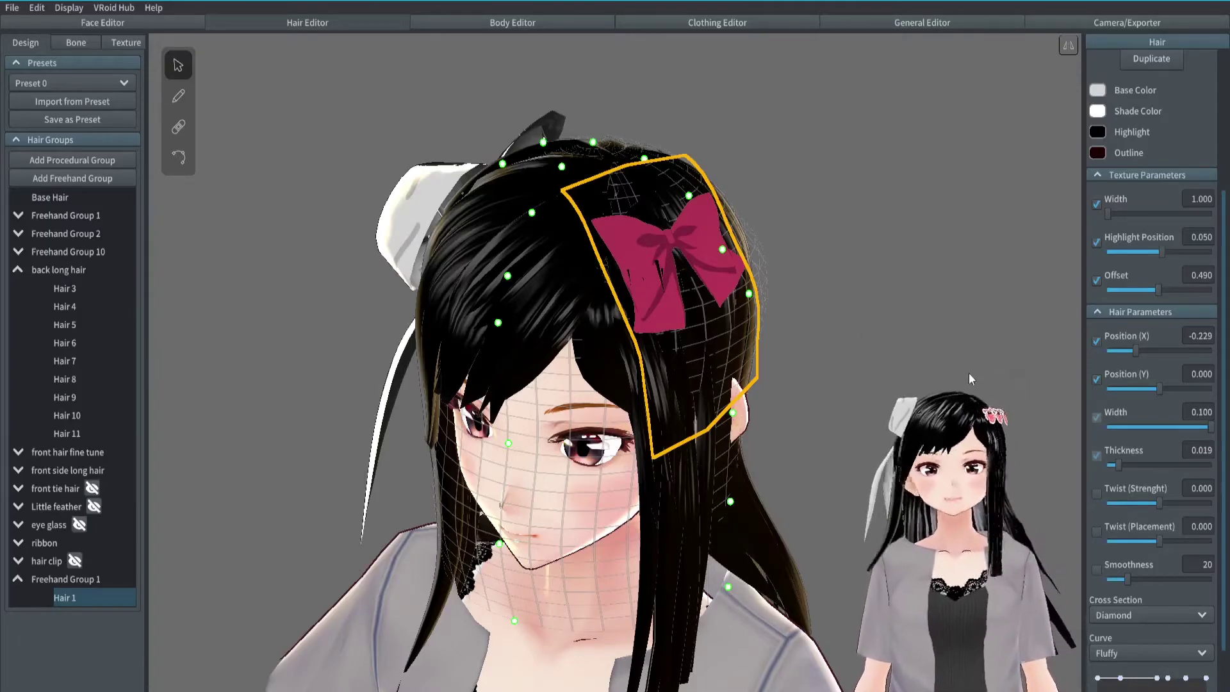
- Shrink the bow by setting the strand's hair width to 0.043 and its highlight position to 0.236
drag(1213, 432, 1147, 431)
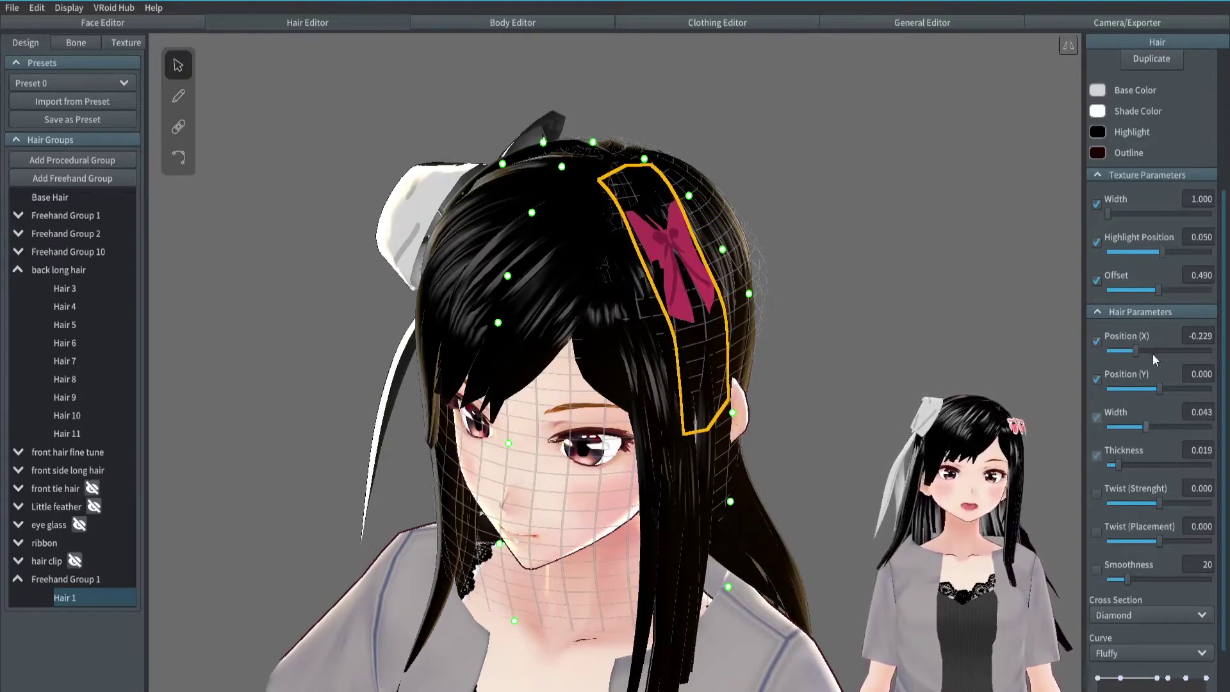
mouse_move(1161, 251)
mouse_down()
mouse_move(1148, 252)
mouse_move(1169, 254)
mouse_up()
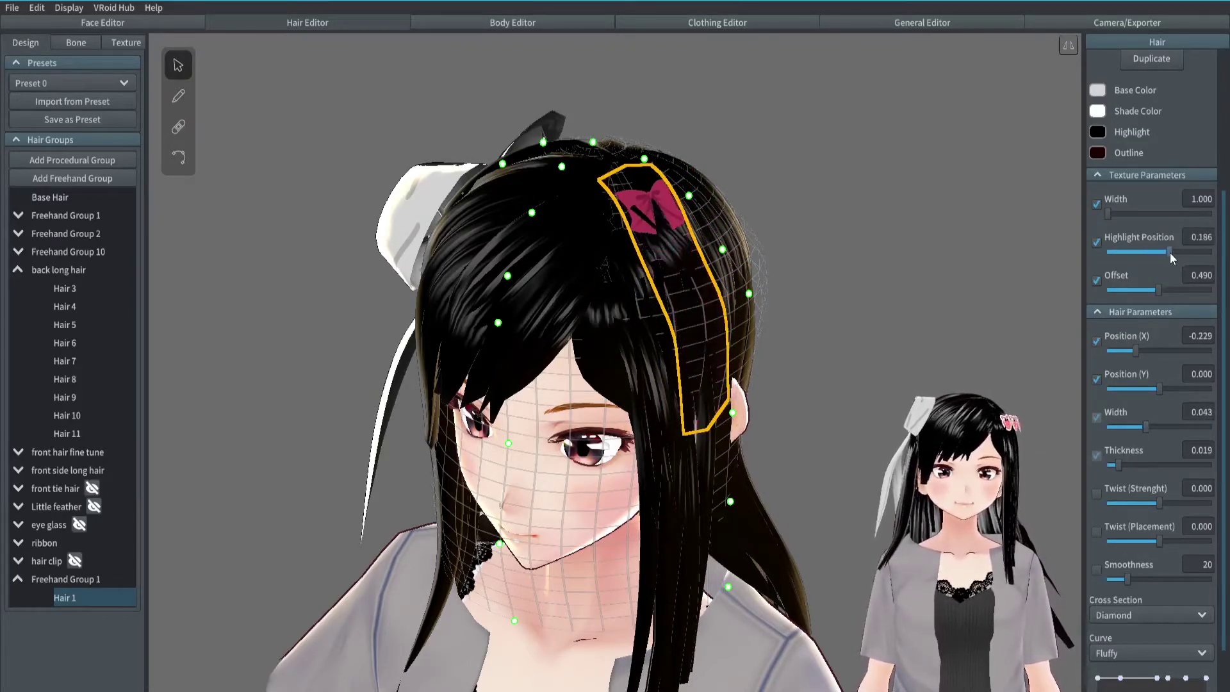
right_drag(992, 292, 979, 299)
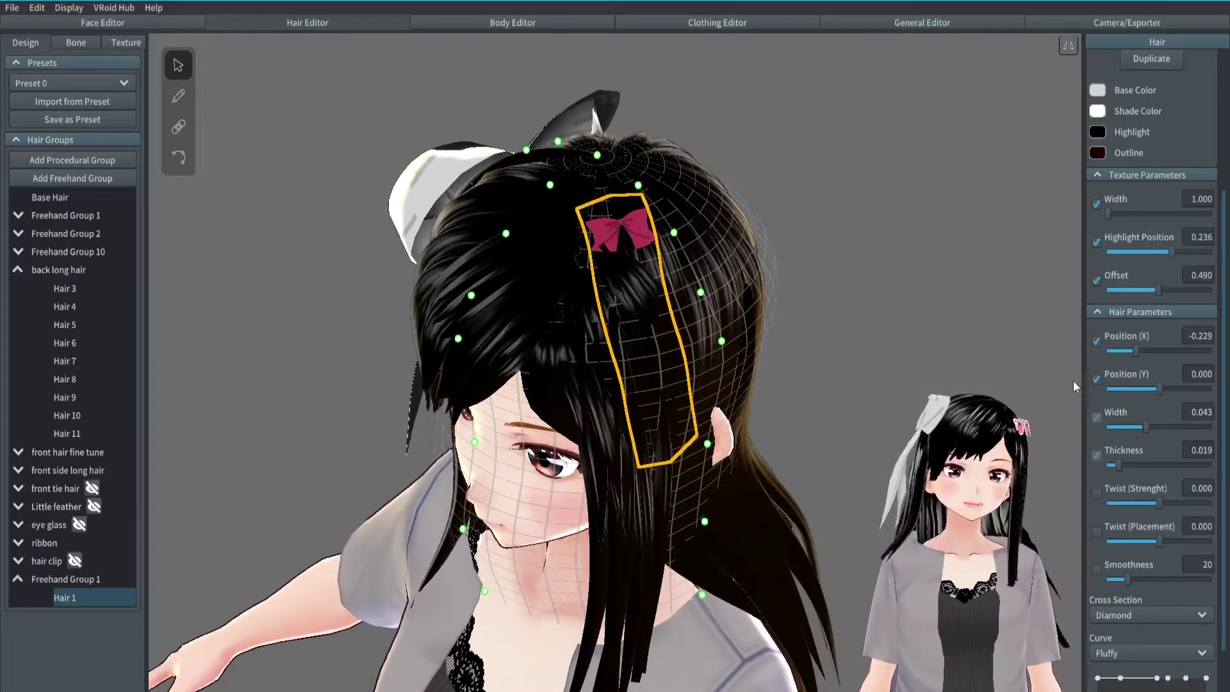
- Lower the small bow along the side hair with a Position (Y) of 0.260
drag(1159, 389, 1156, 389)
drag(1163, 393, 1176, 393)
right_drag(917, 410, 711, 292)
click(882, 368)
click(731, 294)
right_drag(816, 302, 820, 344)
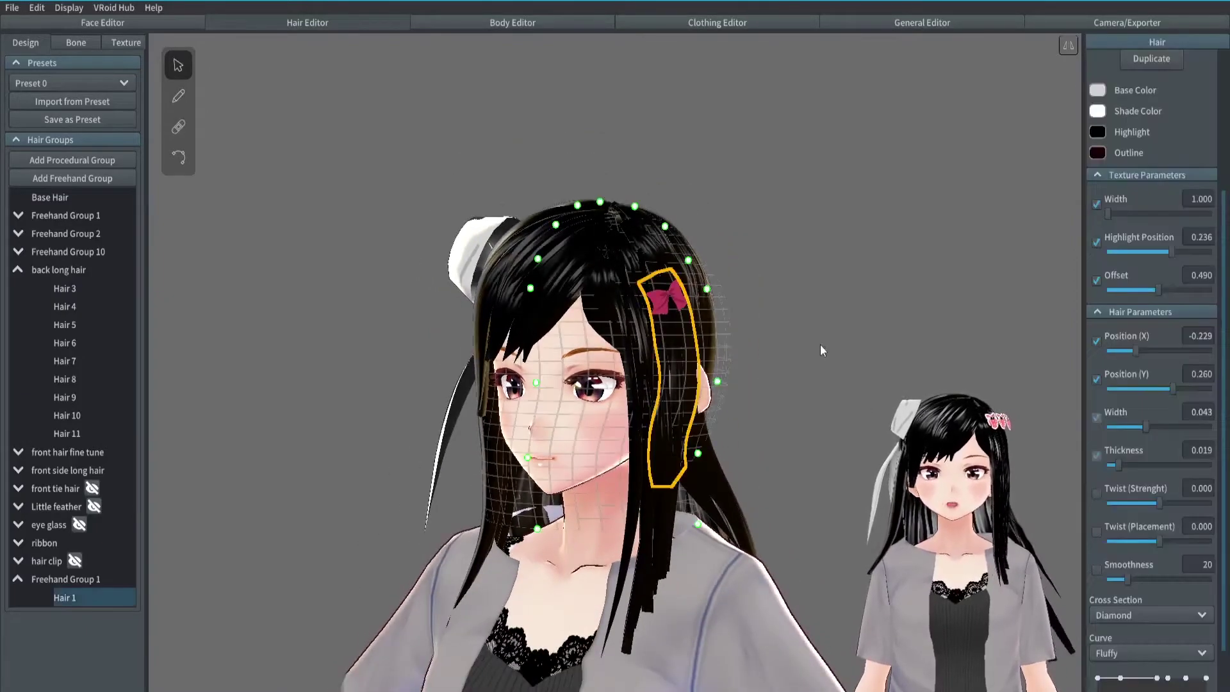
- Examine the small bow's size and placement on the side hair, near and far, without the strand selected
right_drag(935, 364, 692, 295)
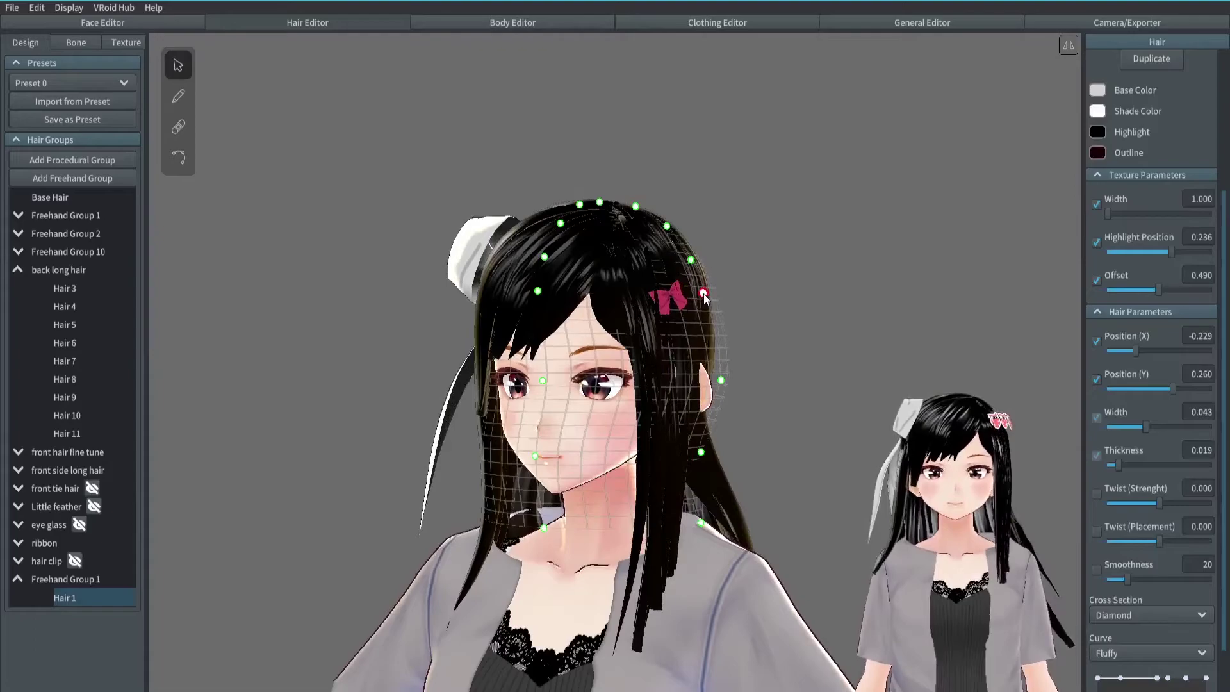
click(774, 328)
right_drag(774, 328, 786, 360)
scroll(862, 367, down, 4)
click(610, 339)
scroll(805, 356, up, 6)
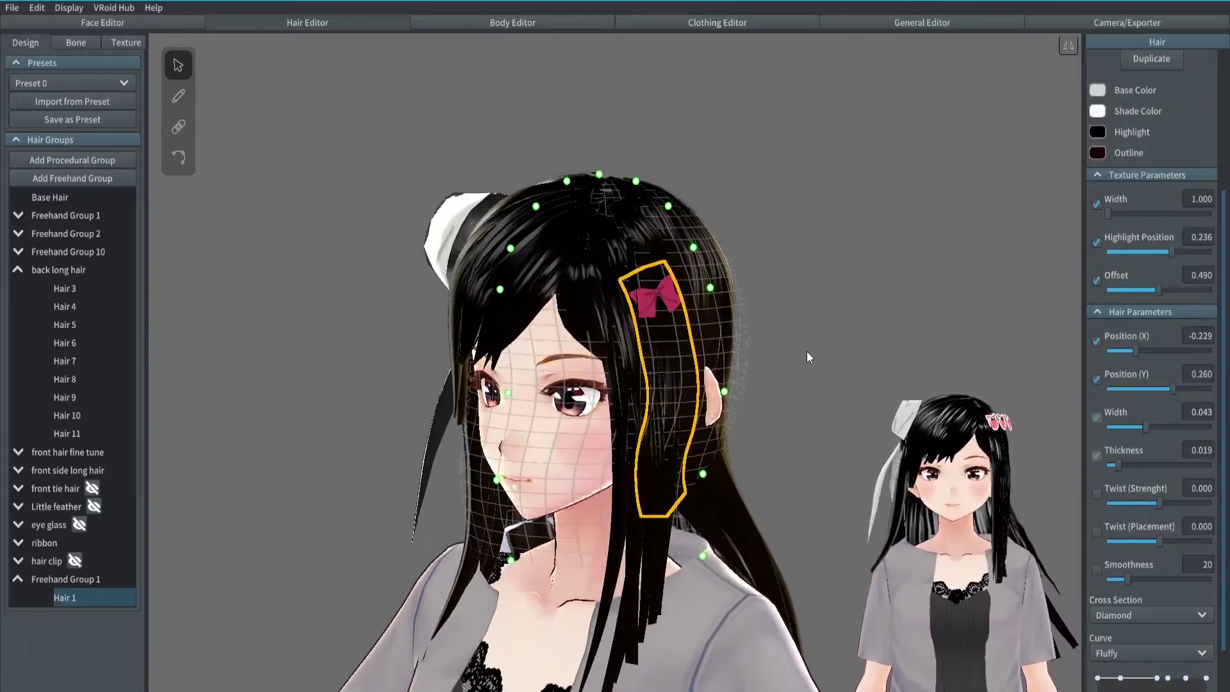
click(858, 357)
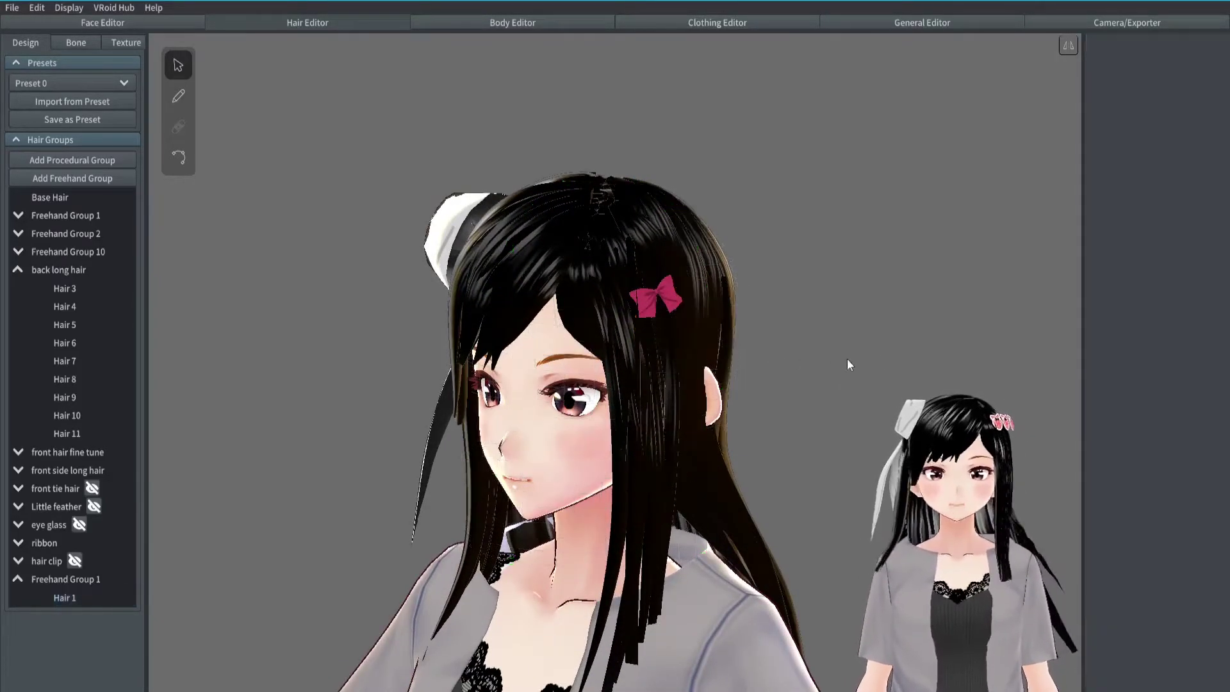
- Duplicate Hair 1 and place the copy below the first bow with a Position (Y) of 0.421
click(667, 339)
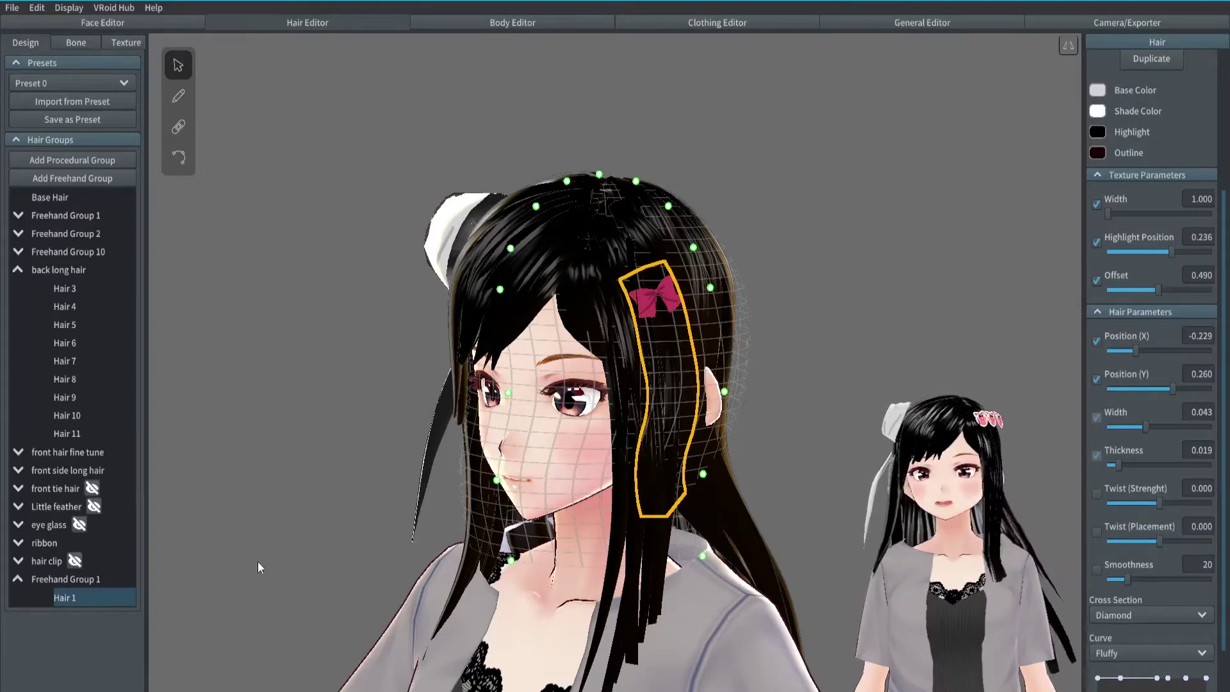
right_click(60, 598)
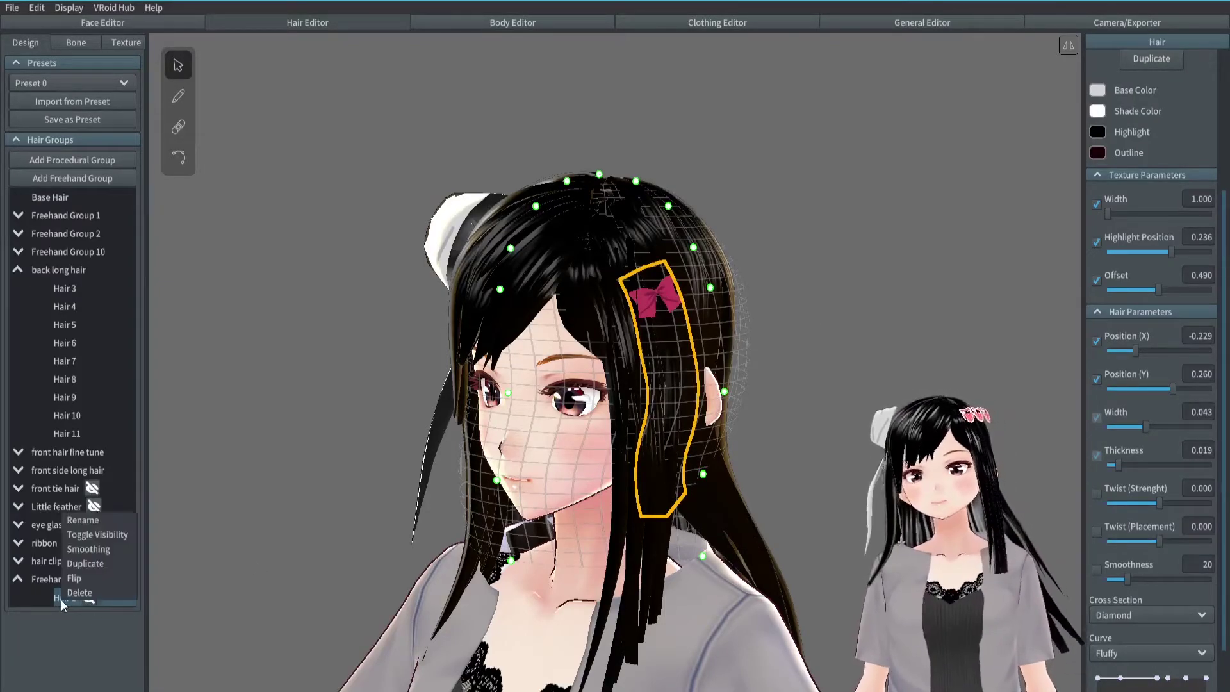
click(101, 562)
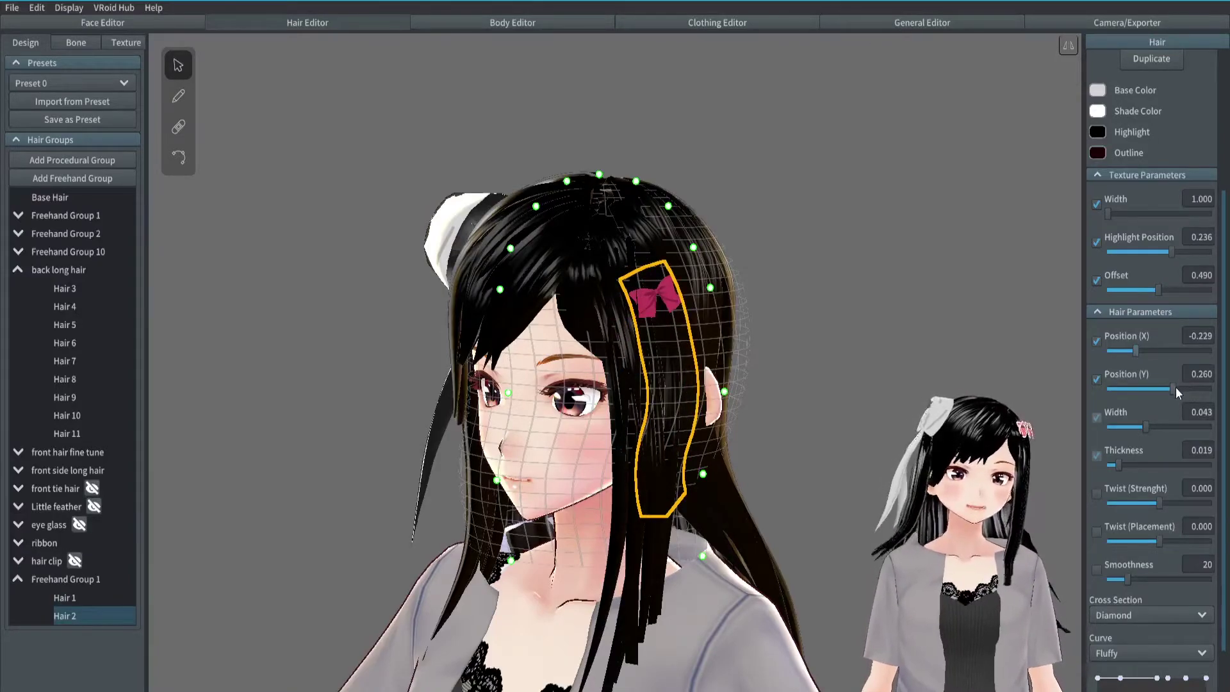
drag(1177, 390, 1182, 392)
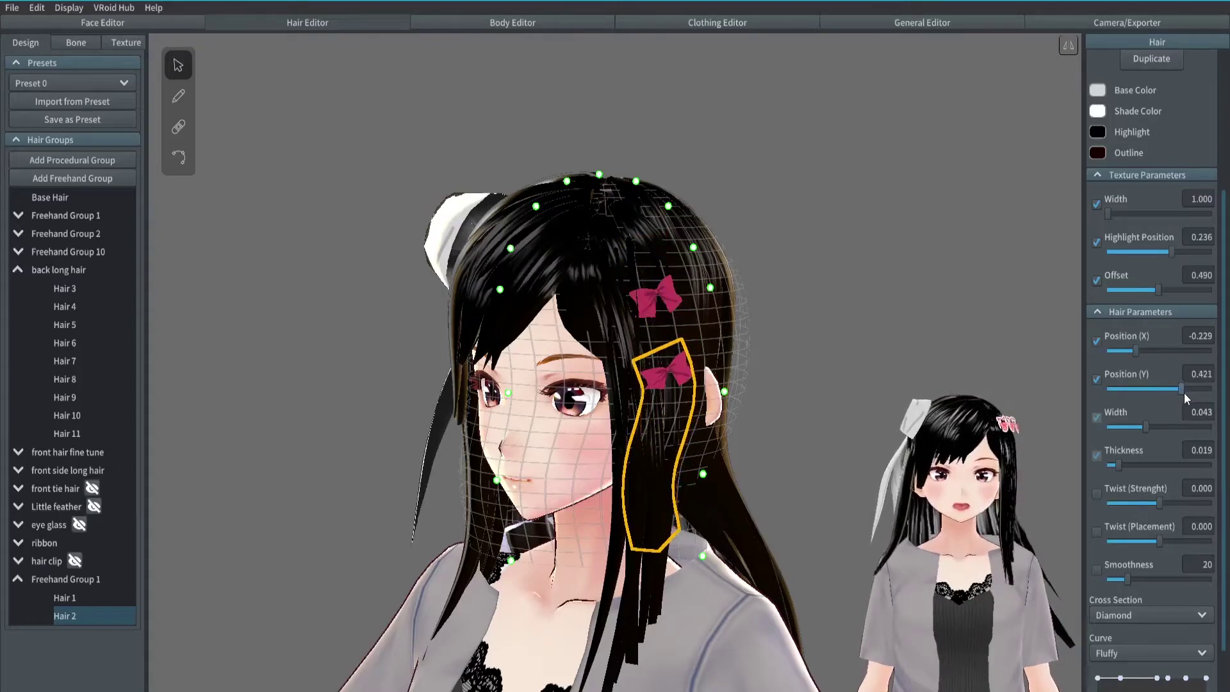
- Duplicate Hair 1 again and reduce the copy's Position (Y) so the third bow sits above the first
right_drag(903, 442, 900, 410)
click(862, 353)
right_drag(862, 354, 861, 379)
click(675, 362)
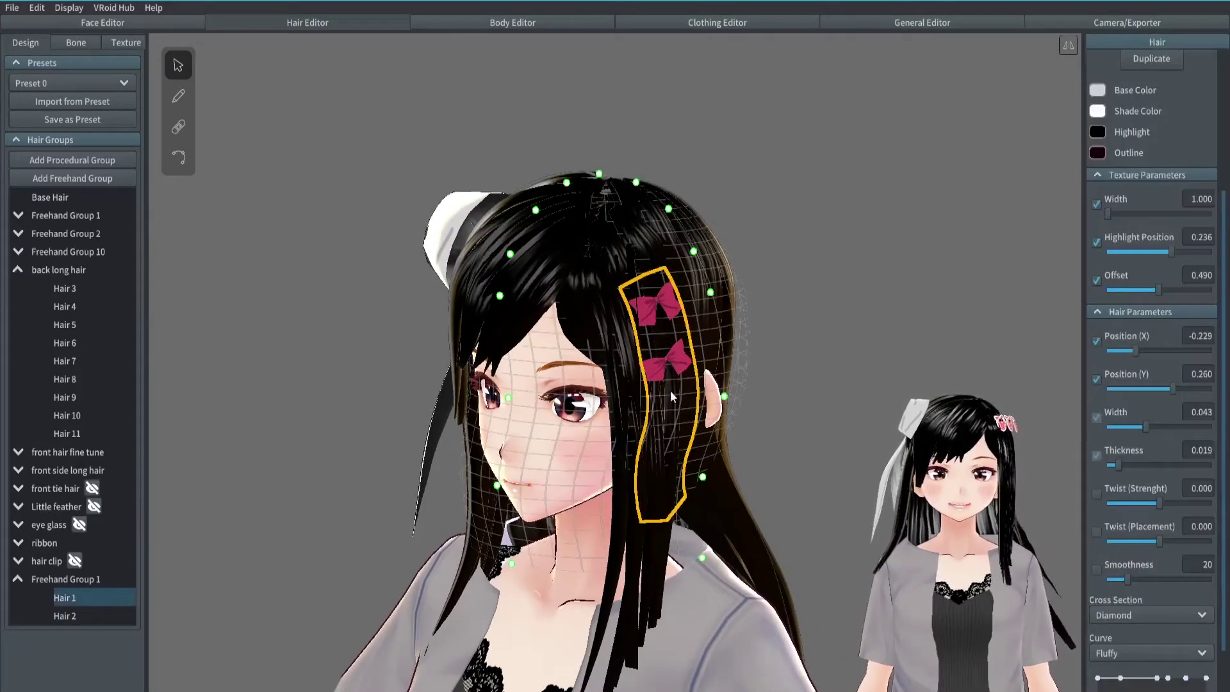
click(68, 601)
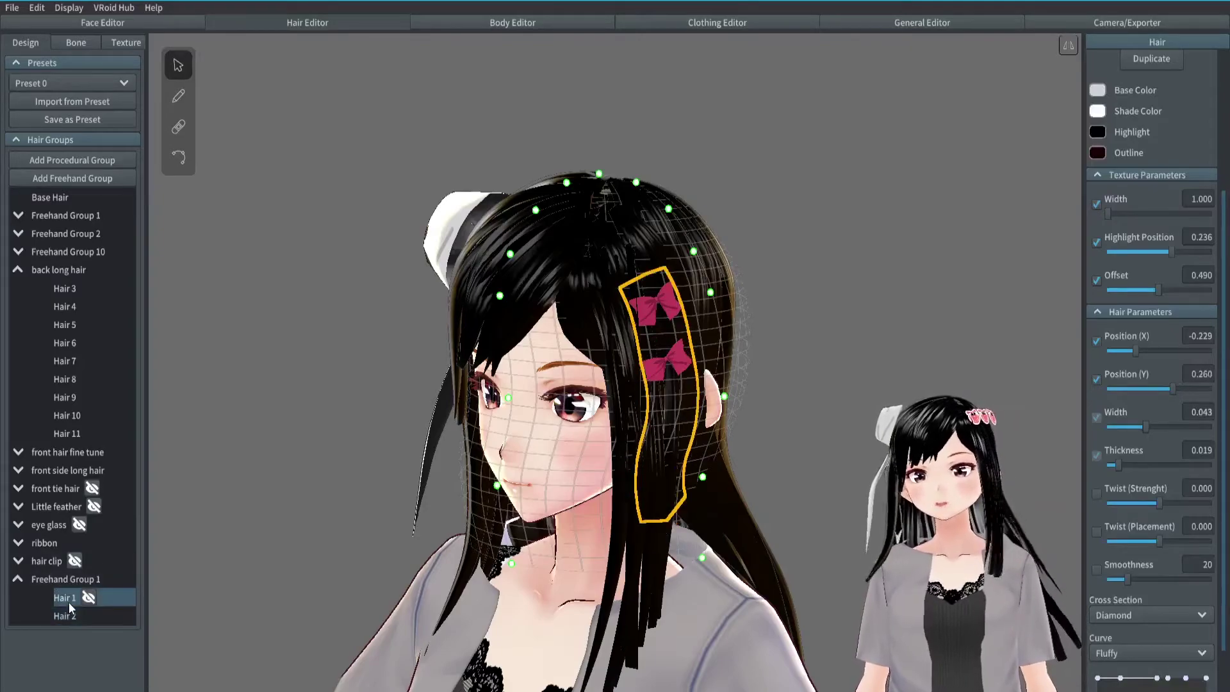
right_click(68, 601)
click(102, 569)
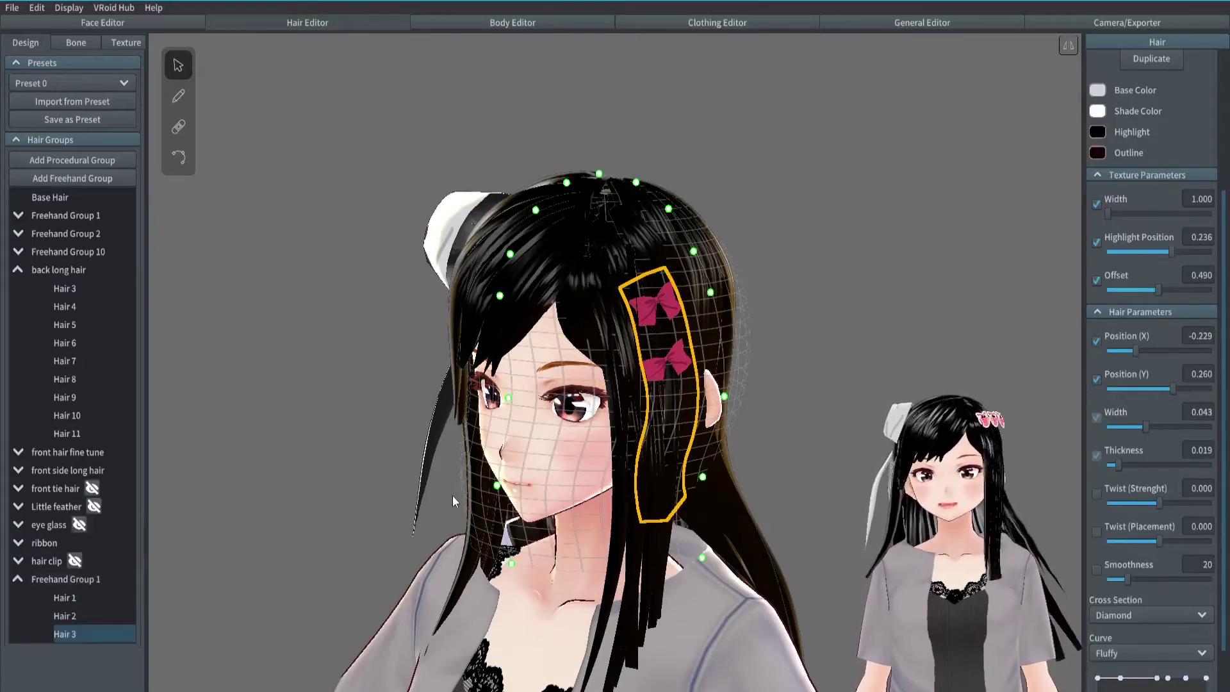
drag(1180, 392, 1166, 387)
- Deselect the strand and inspect the three side bows and the white ribbon from several angles
click(883, 375)
mouse_move(815, 407)
right_down()
mouse_move(841, 410)
mouse_move(801, 411)
right_up()
drag(801, 410, 878, 434)
right_drag(878, 433, 827, 428)
scroll(856, 432, up, 2)
scroll(615, 362, down, 3)
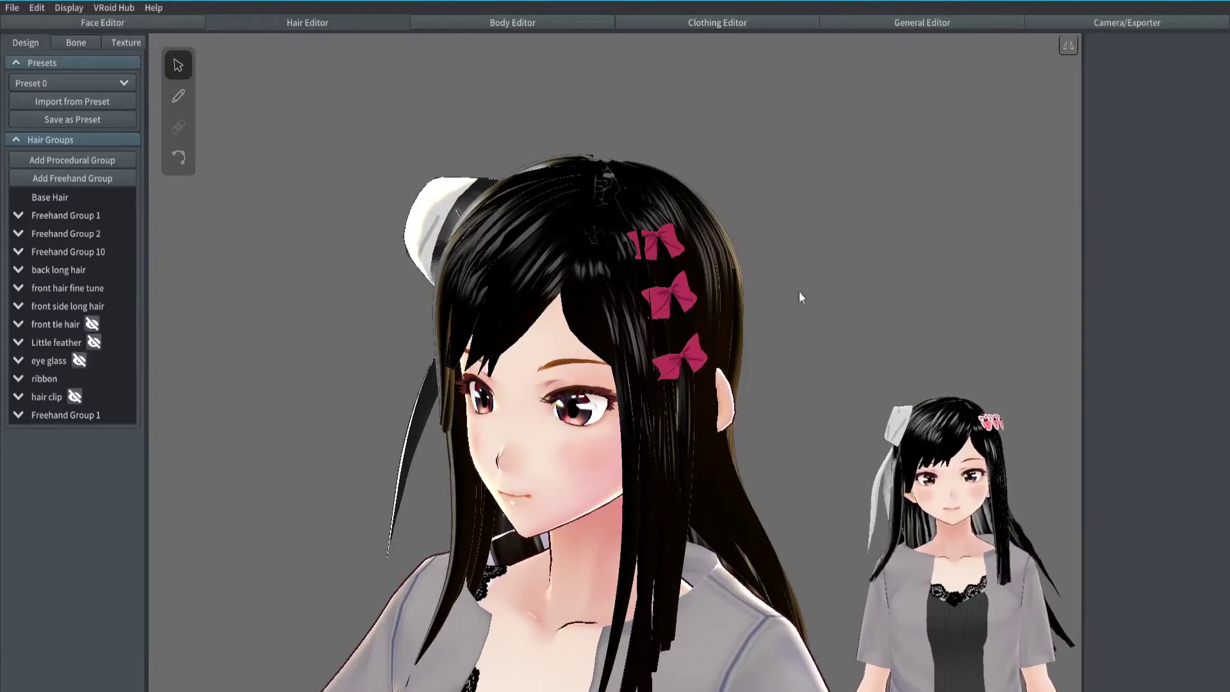
drag(851, 368, 829, 328)
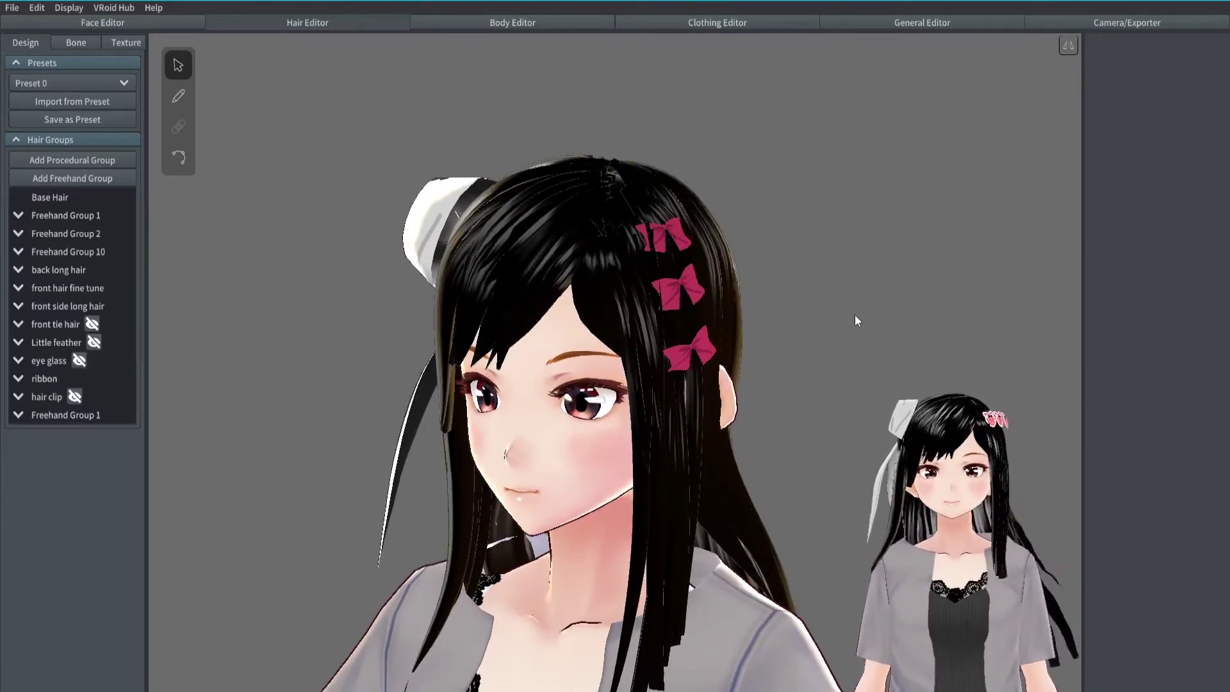
drag(865, 316, 885, 321)
right_drag(885, 321, 888, 321)
right_drag(460, 228, 530, 222)
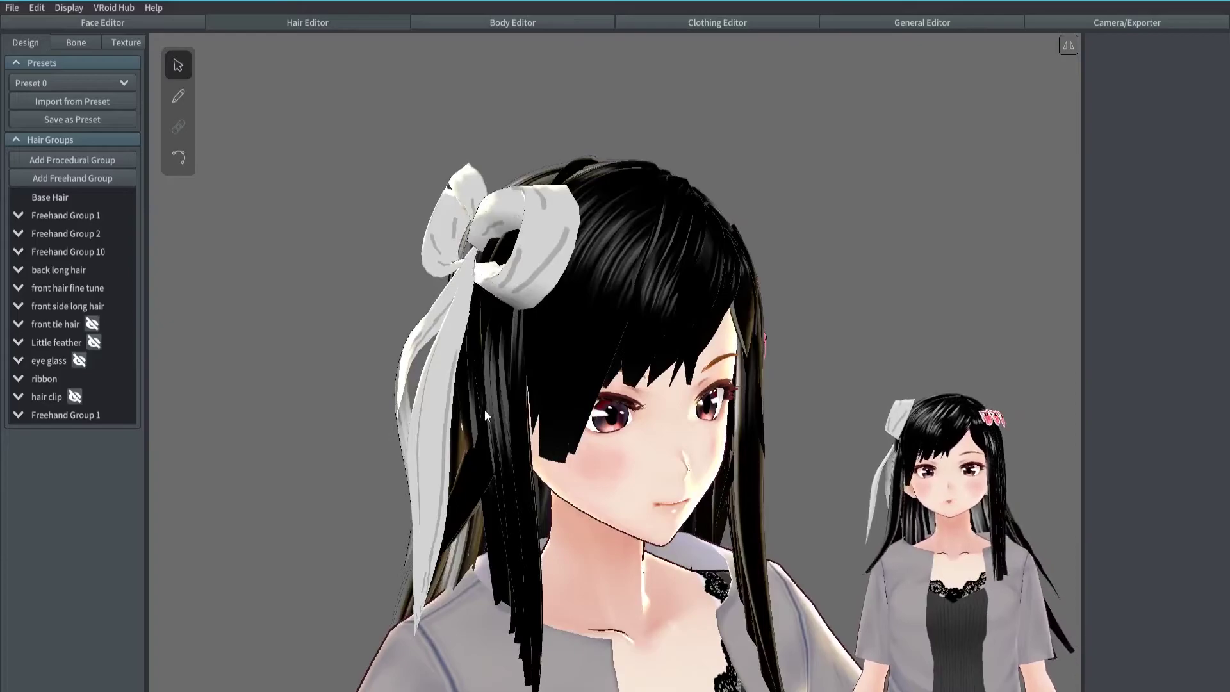
drag(509, 409, 479, 340)
drag(767, 388, 732, 392)
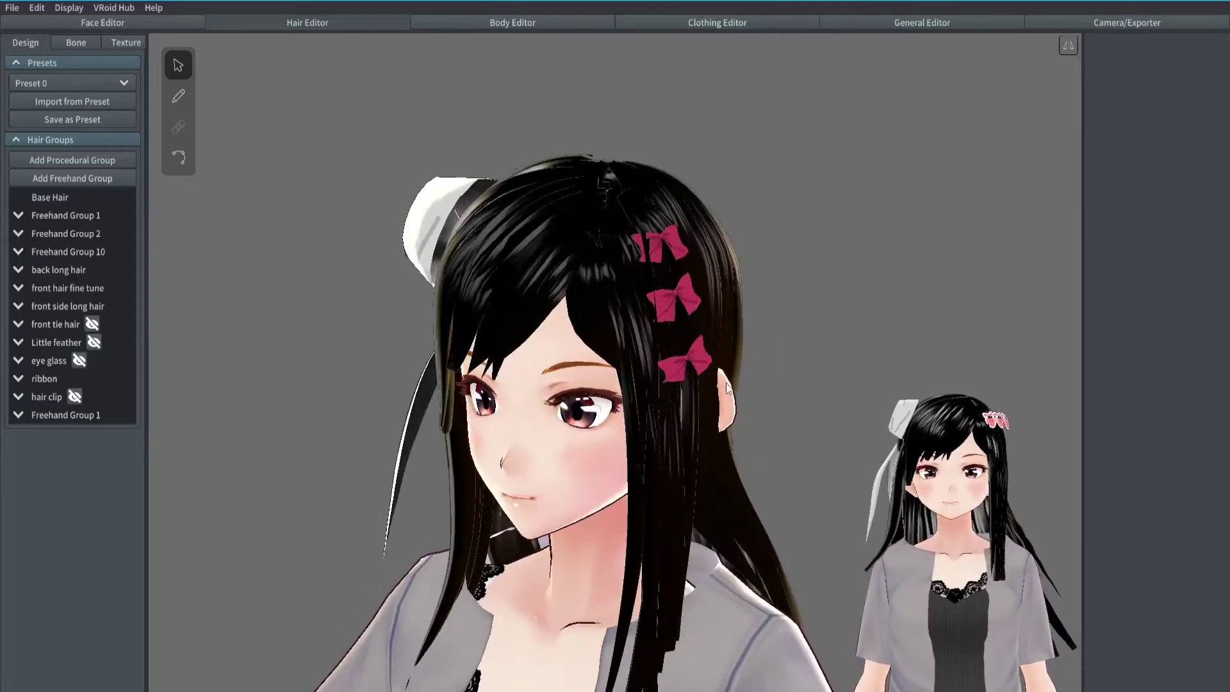
right_drag(785, 402, 783, 402)
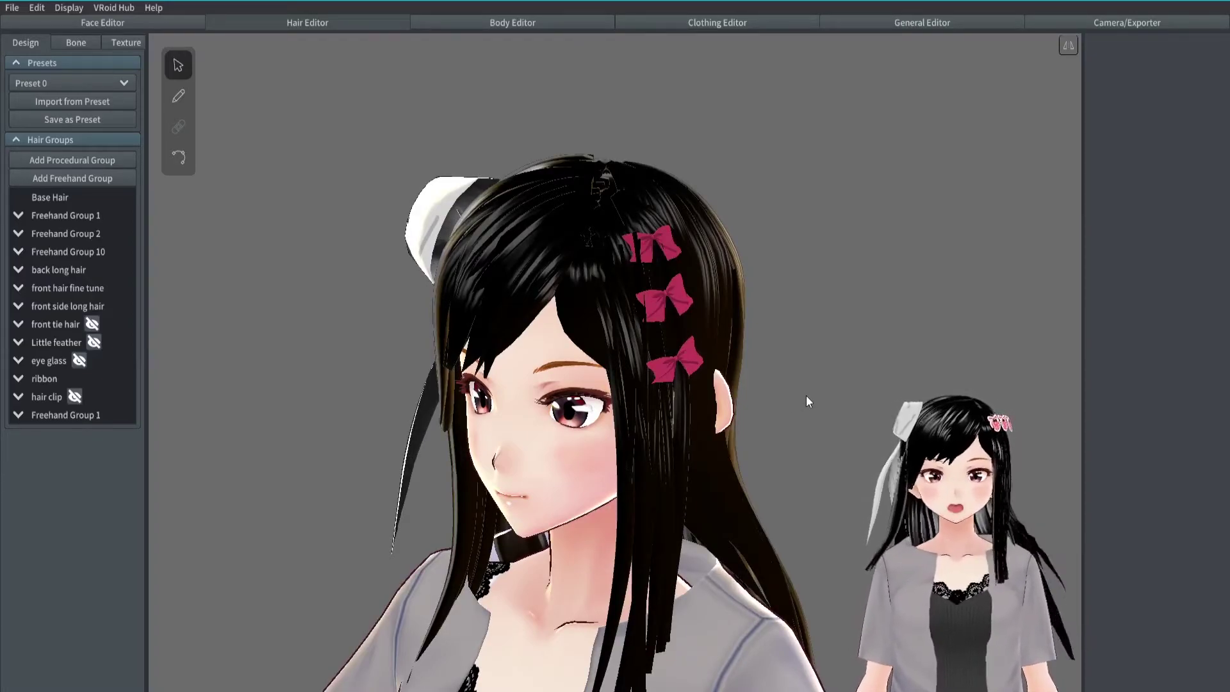
right_drag(836, 396, 851, 385)
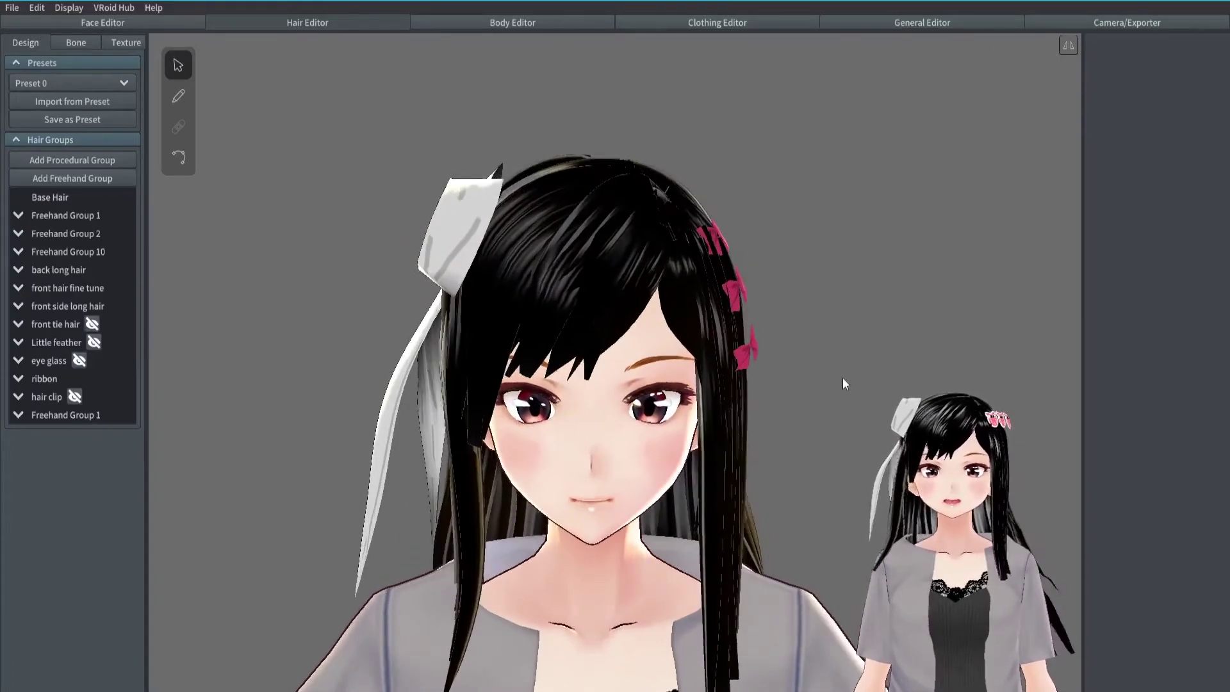
- Examine the three side bows, the hair clip and the white ribbon from the front and both sides, with no strand selected
click(753, 340)
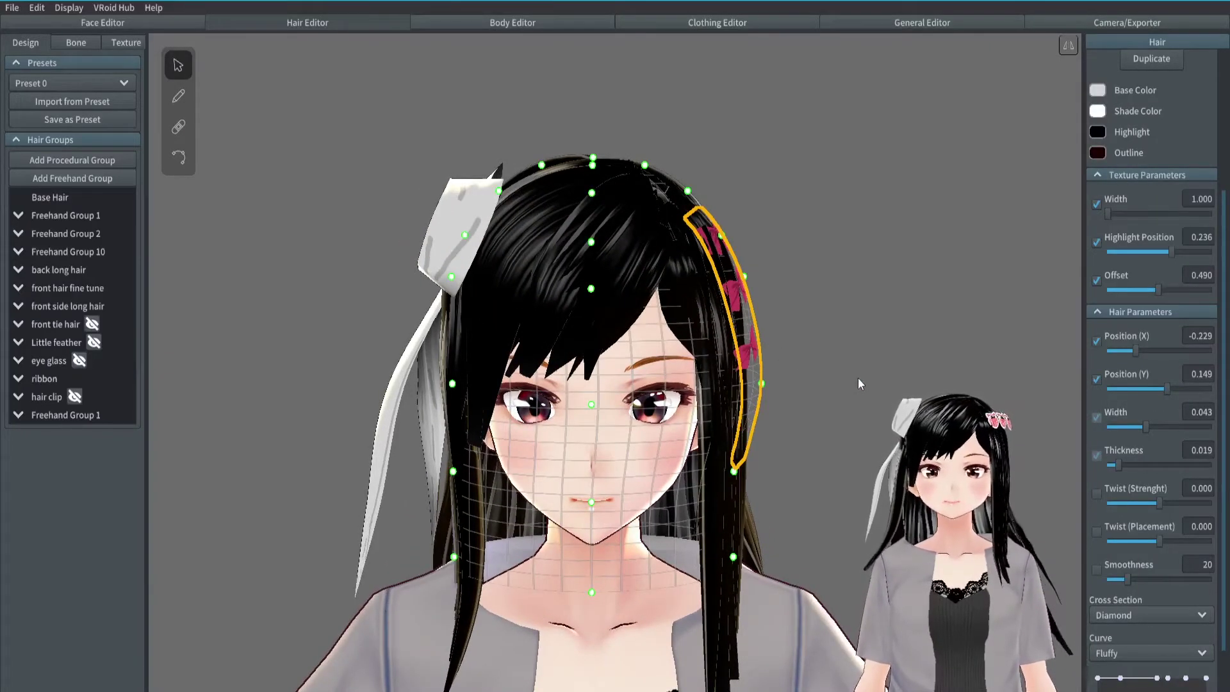
right_drag(858, 378, 878, 357)
click(913, 346)
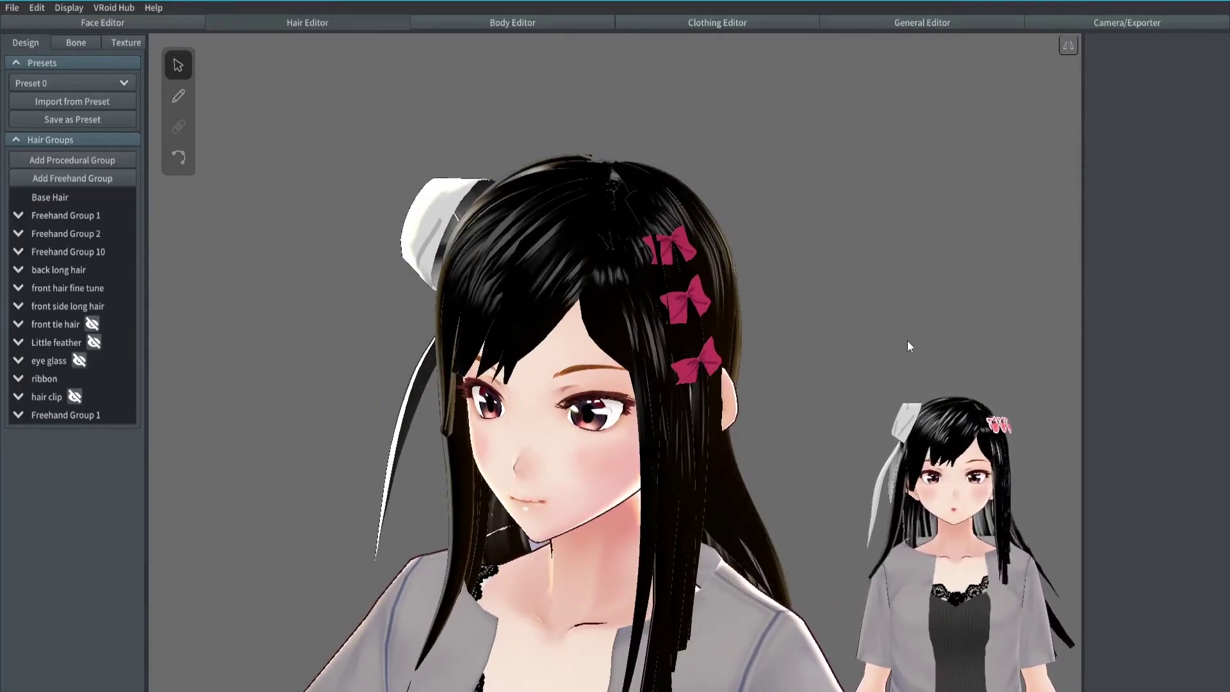
mouse_move(910, 340)
right_down()
mouse_move(893, 340)
mouse_move(936, 340)
mouse_move(897, 343)
right_up()
scroll(894, 342, up, 3)
scroll(935, 340, down, 1)
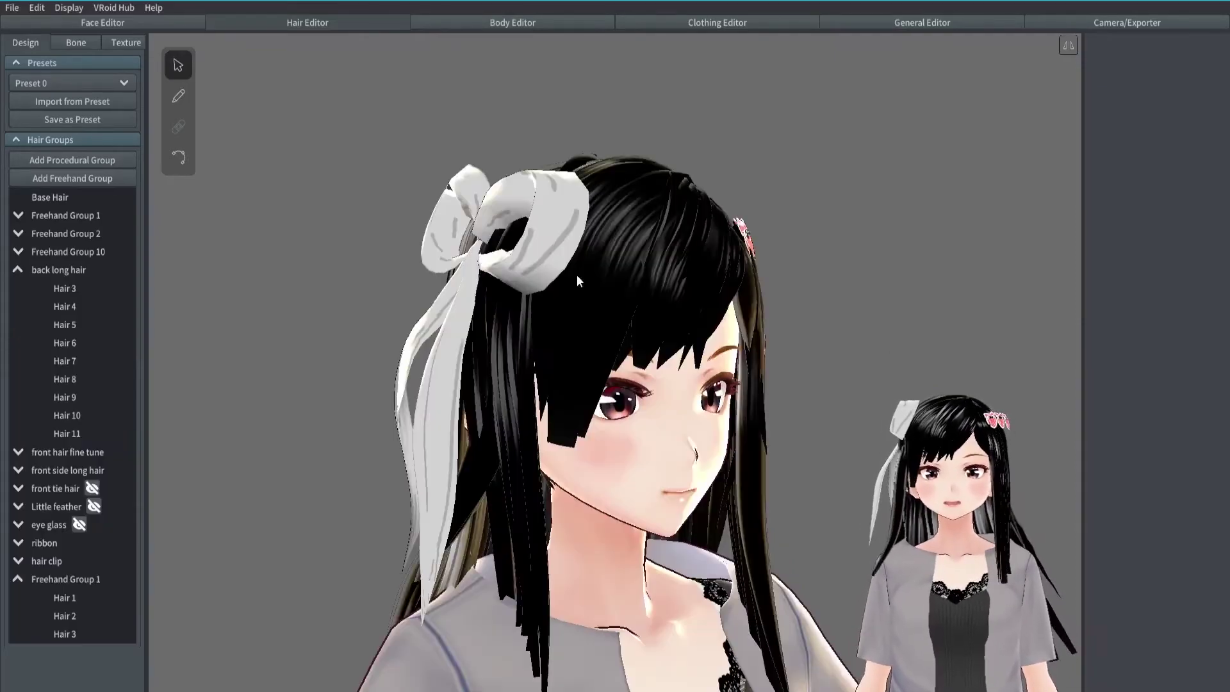
right_drag(577, 275, 678, 339)
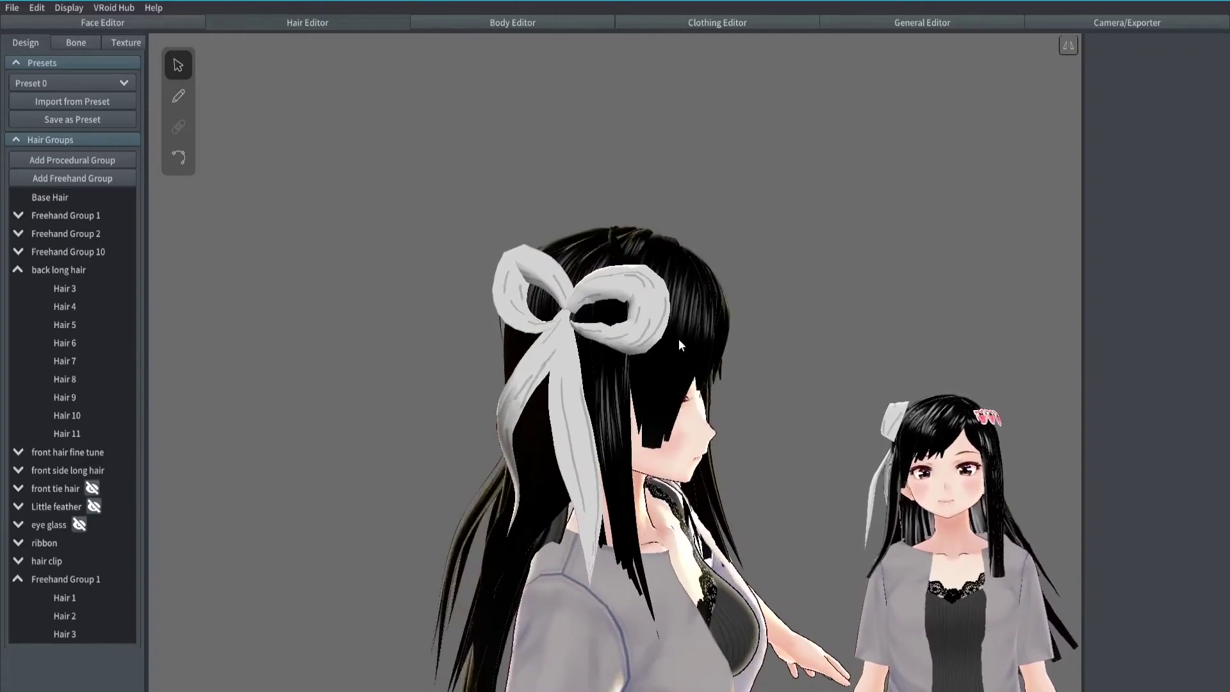
right_drag(755, 418, 701, 417)
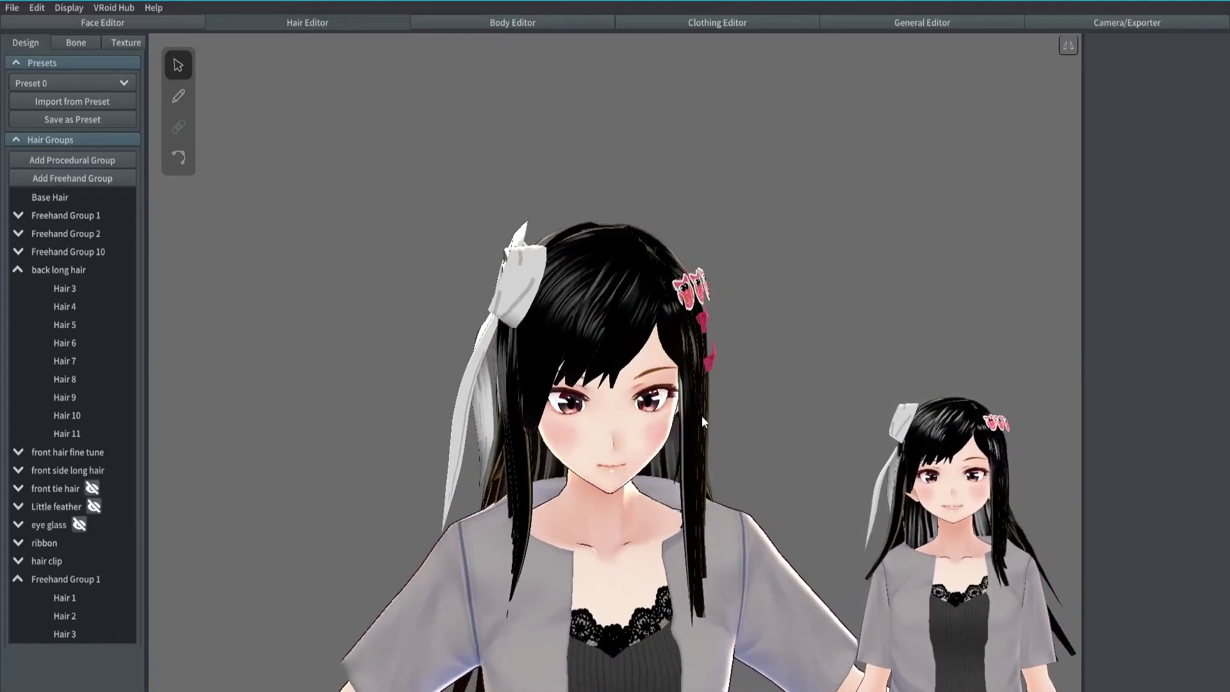
right_drag(545, 325, 575, 311)
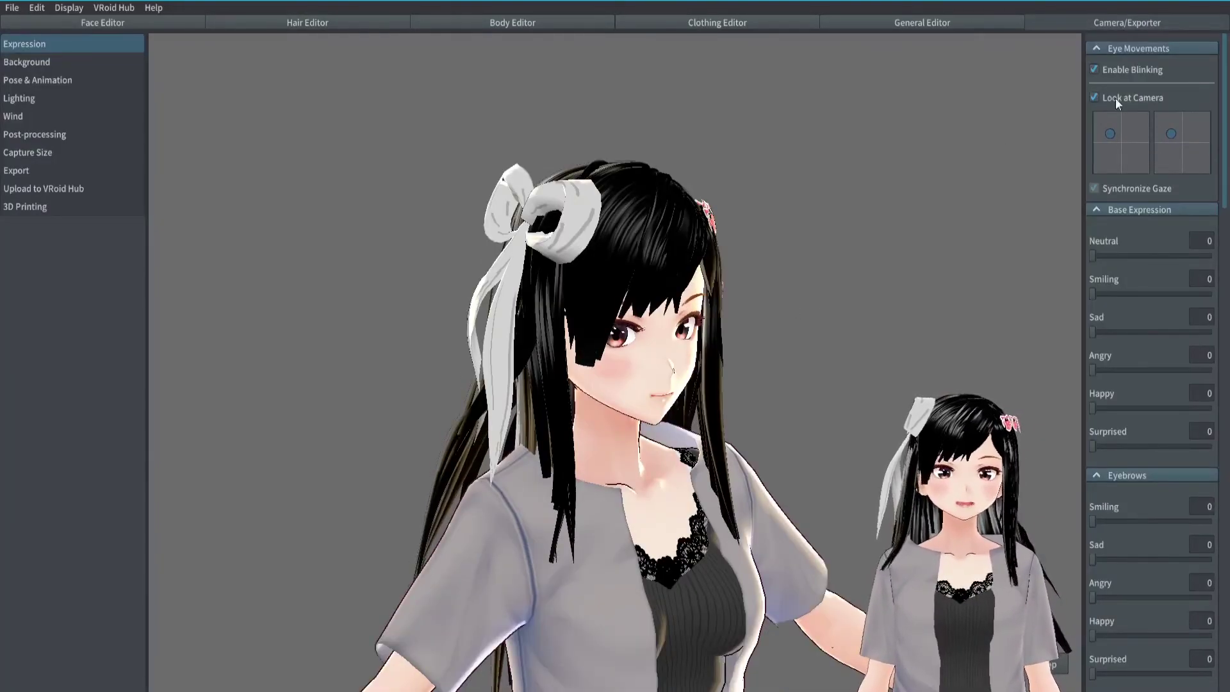
- Preview the Standby 0, Standby 1 and Standby 3 female animations to check how the hair accessories move
click(71, 81)
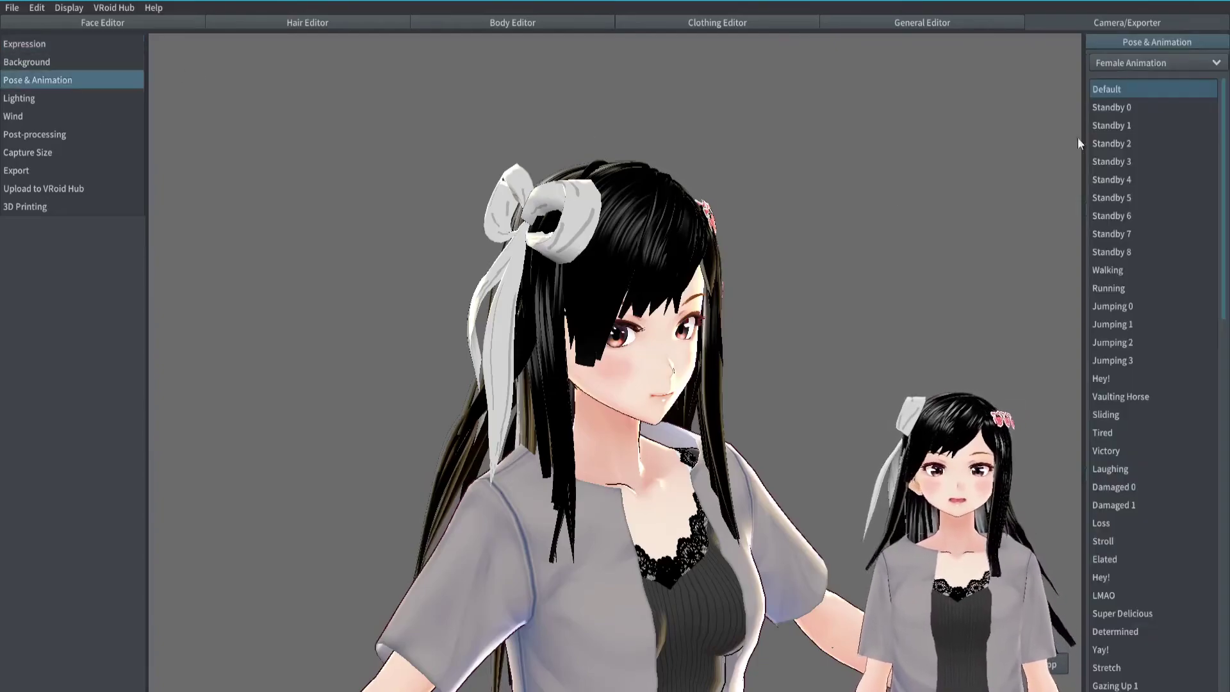
click(1129, 107)
click(1132, 125)
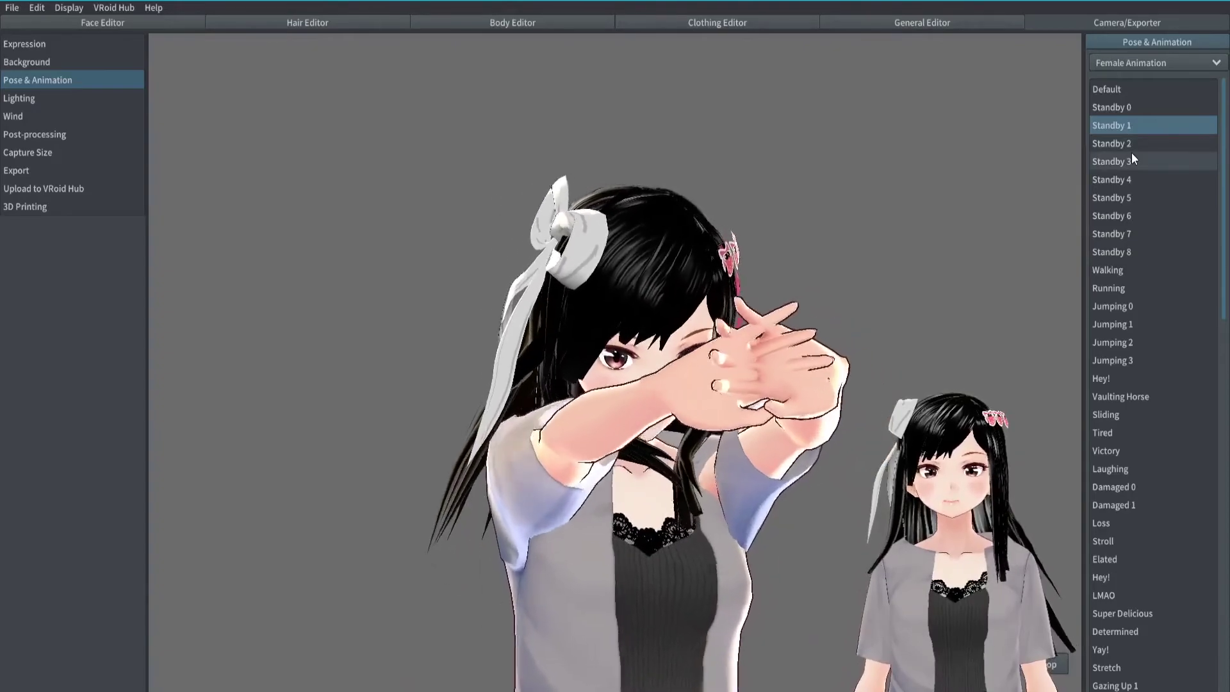
click(1132, 160)
- Switch from animation to manual Pose mode and move the character's raised left hand outward, away from her head
click(1118, 106)
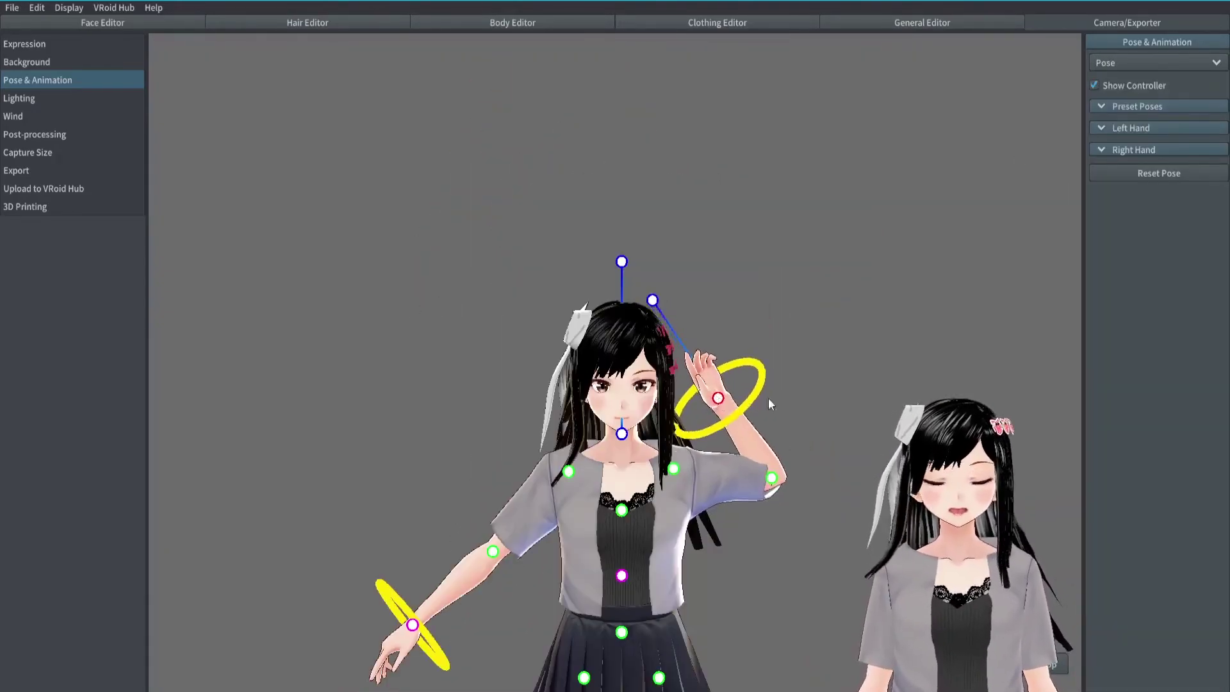
drag(716, 405, 854, 411)
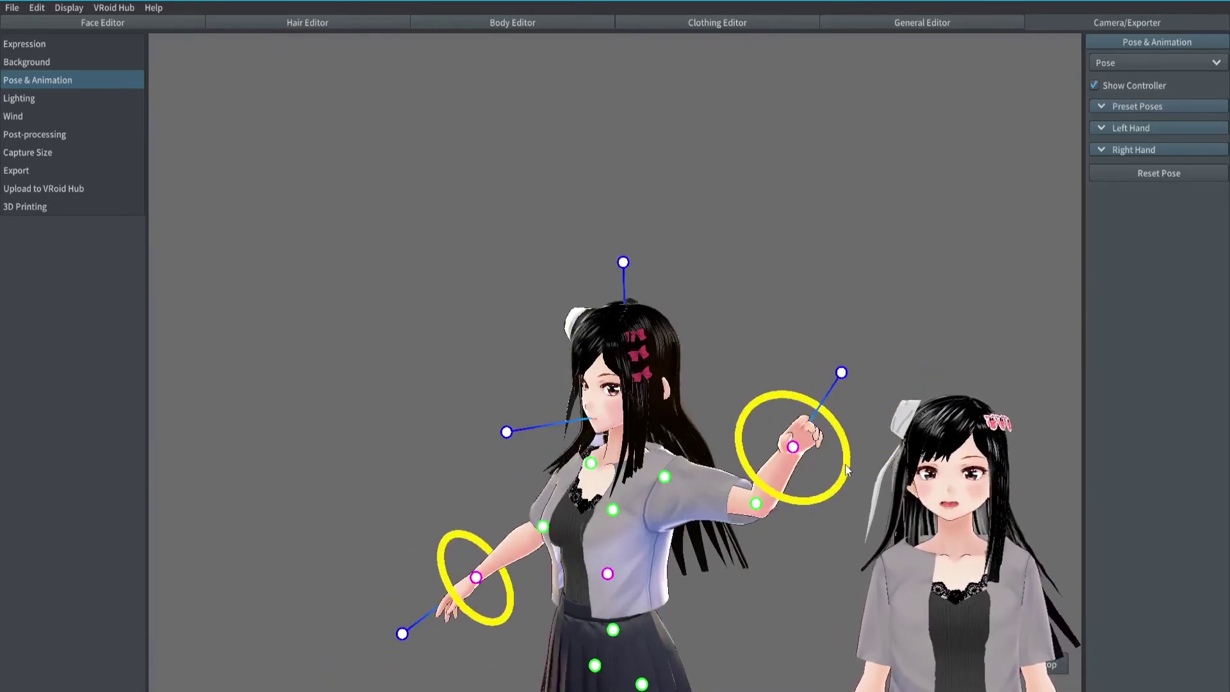
right_drag(849, 469, 901, 410)
scroll(833, 524, up, 3)
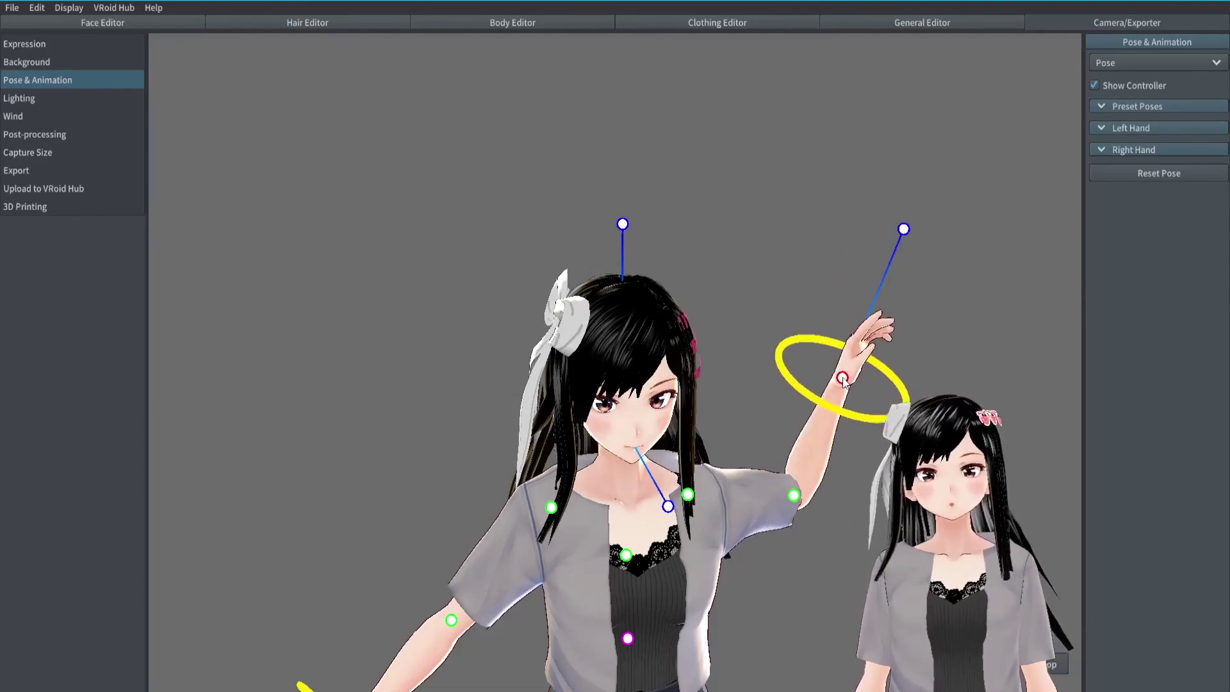